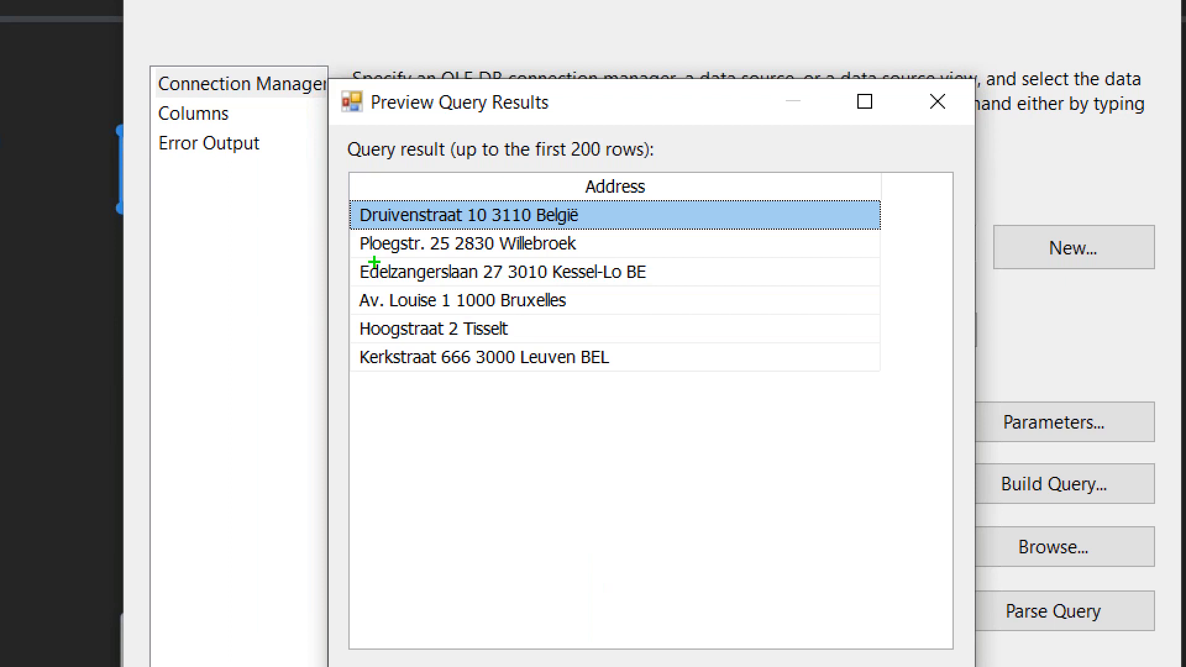
{"action": "left_click_drag", "start_coordinate": [354, 267], "coordinate": [432, 229]}
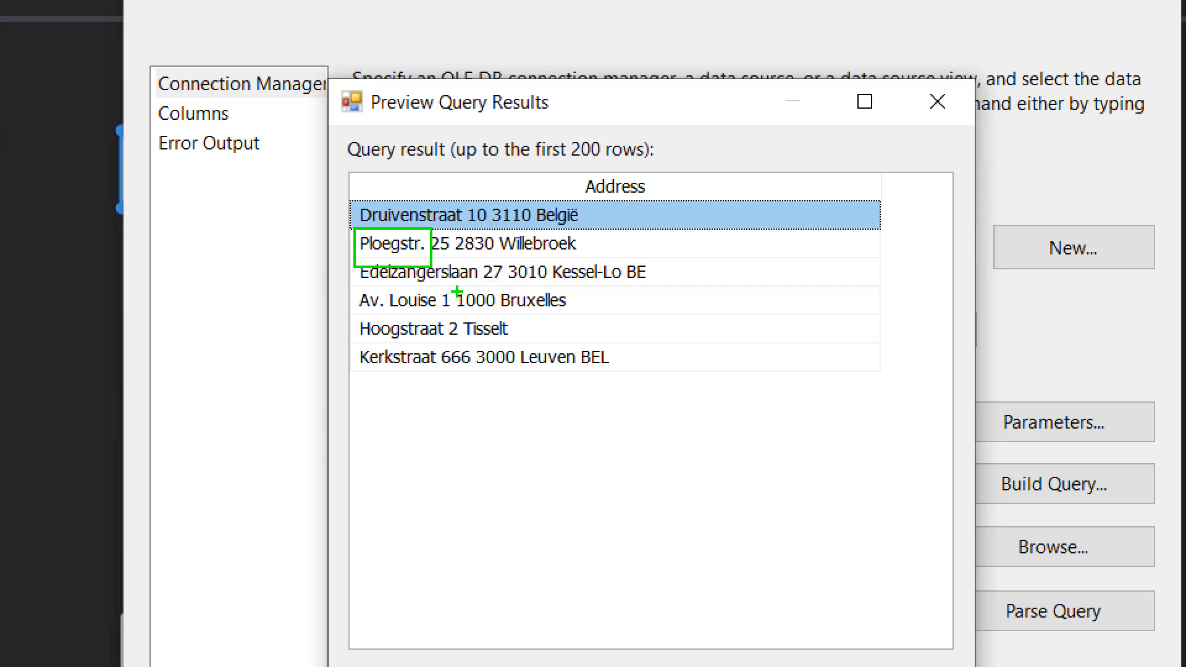
{"action": "key", "text": "r"}
{"action": "mouse_move", "coordinate": [350, 287]}
{"action": "left_mouse_down"}
{"action": "mouse_move", "coordinate": [641, 286]}
{"action": "mouse_move", "coordinate": [671, 260]}
{"action": "left_mouse_up"}
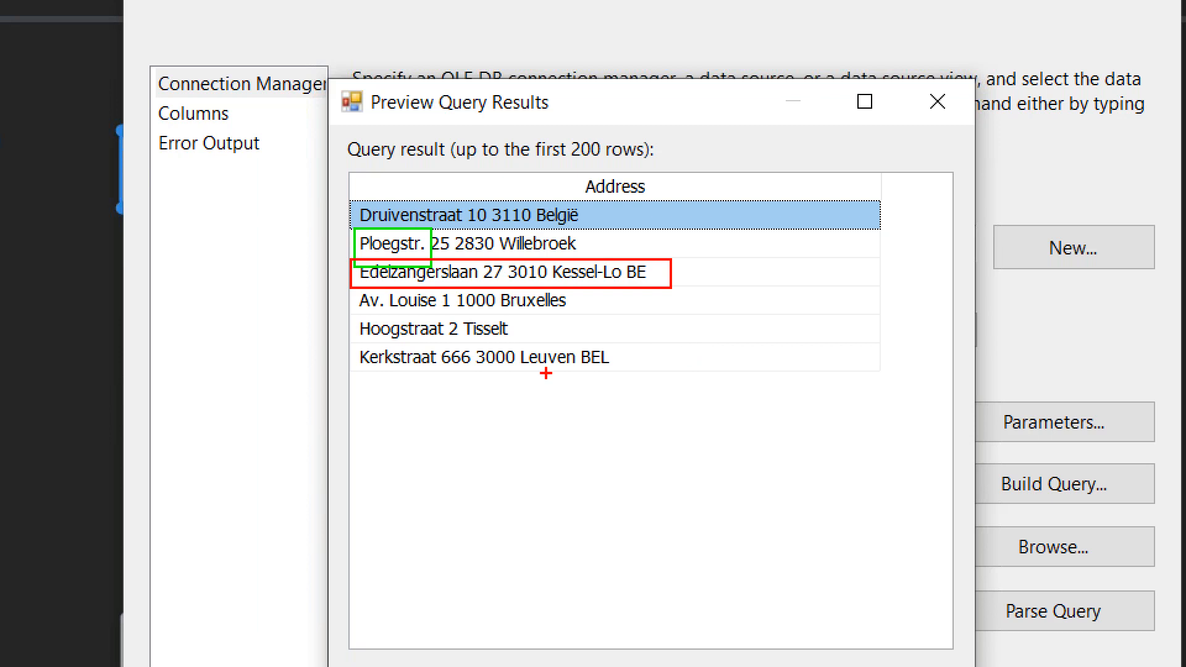
{"action": "left_click_drag", "start_coordinate": [471, 382], "coordinate": [577, 343]}
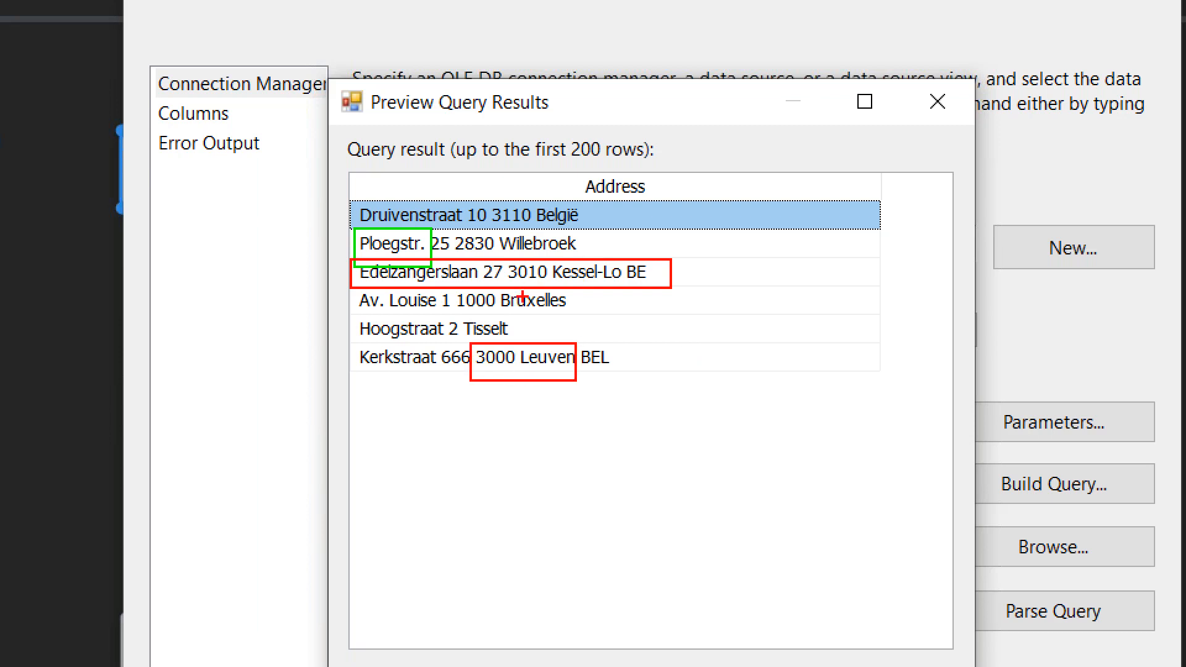
{"action": "key", "text": "b"}
{"action": "mouse_move", "coordinate": [462, 340]}
{"action": "left_mouse_down"}
{"action": "mouse_move", "coordinate": [514, 316]}
{"action": "mouse_move", "coordinate": [515, 340]}
{"action": "left_mouse_up"}
{"action": "left_click_drag", "start_coordinate": [449, 255], "coordinate": [582, 228]}
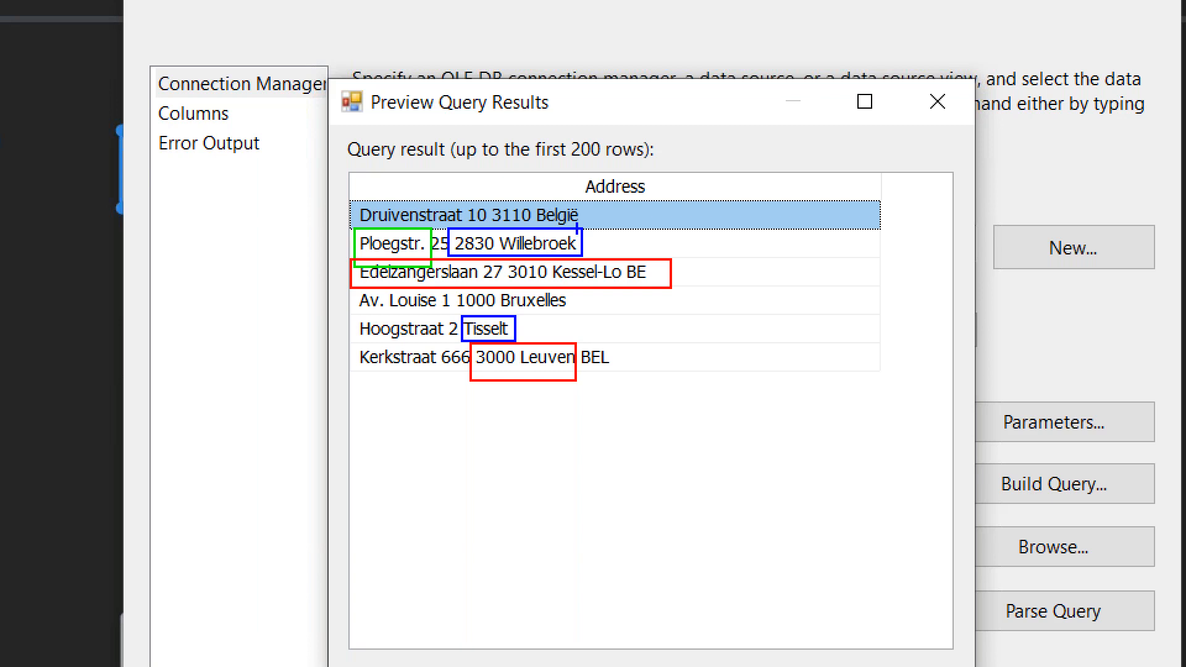
{"action": "left_click_drag", "start_coordinate": [344, 317], "coordinate": [391, 284]}
{"action": "left_click_drag", "start_coordinate": [431, 378], "coordinate": [473, 345]}
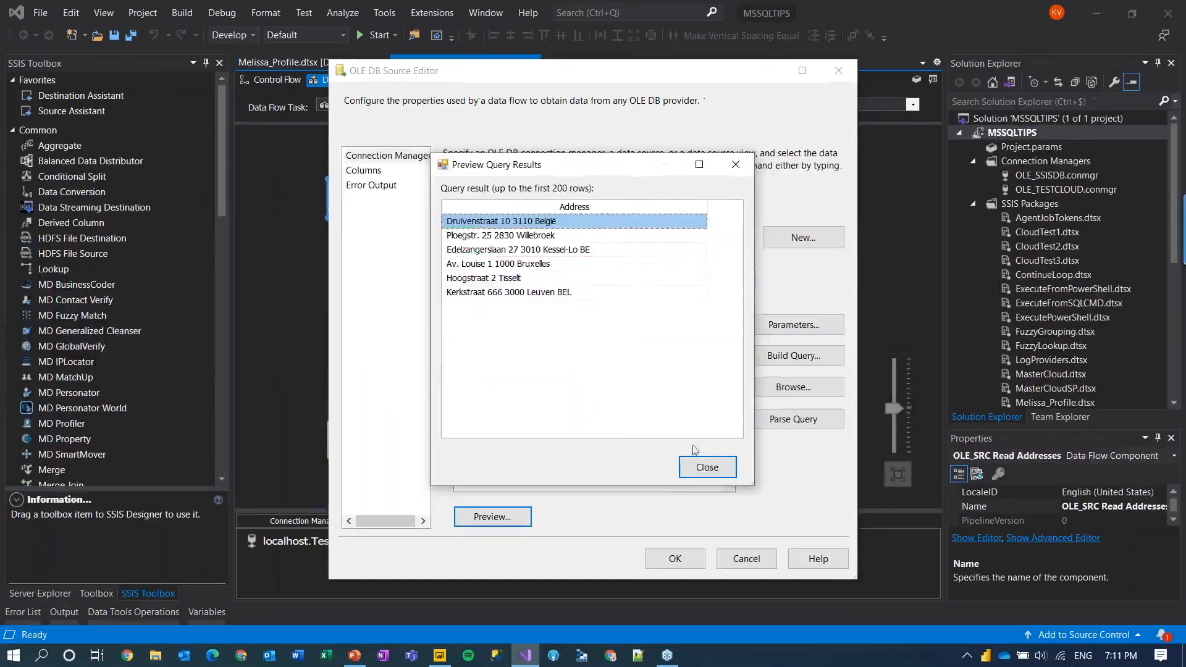
{"action": "left_click", "coordinate": [706, 466]}
Step: Cancel the OLE DB source editor and open the MD GlobalVerify editor, moved further right
{"action": "left_click", "coordinate": [743, 554]}
{"action": "left_click", "coordinate": [365, 328]}
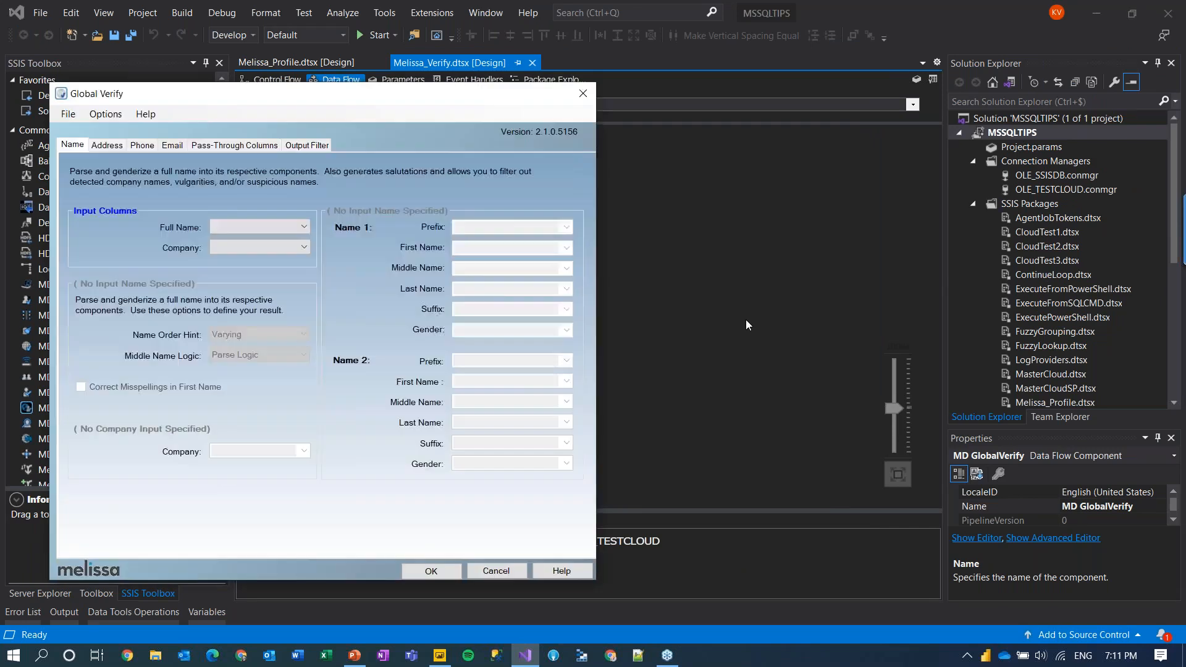
{"action": "left_click_drag", "start_coordinate": [422, 100], "coordinate": [606, 97]}
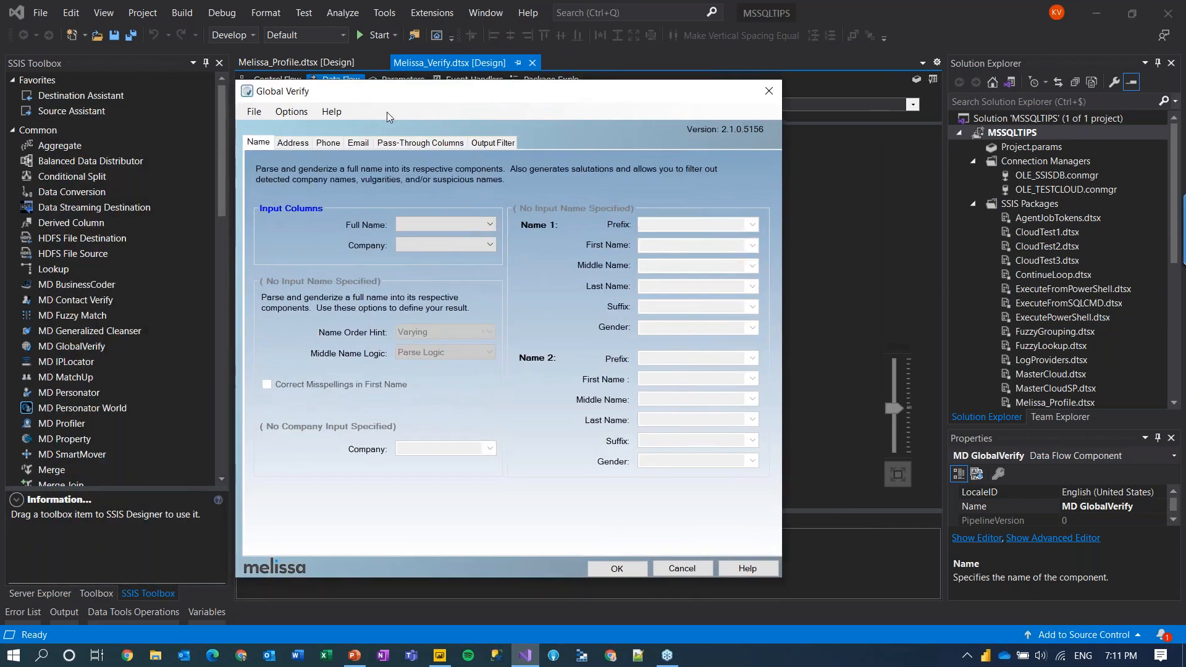
Step: Test the Cloud Only configuration's address, phone and email services, then show the Address mapping
{"action": "left_click", "coordinate": [255, 116]}
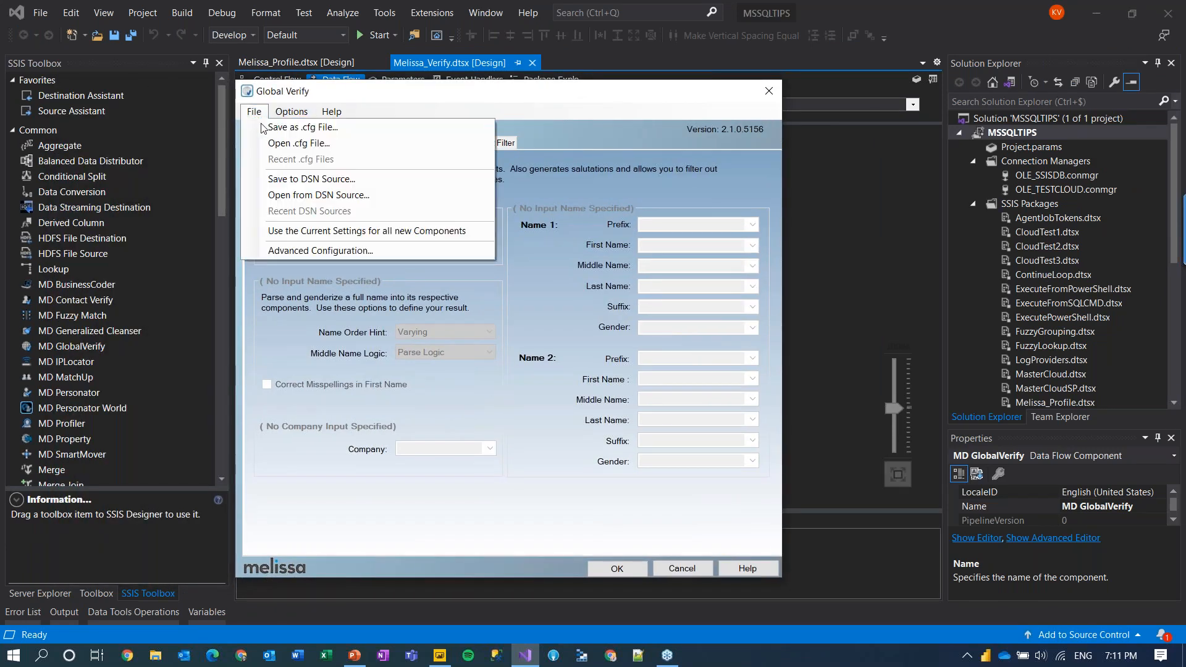
{"action": "left_click", "coordinate": [332, 251]}
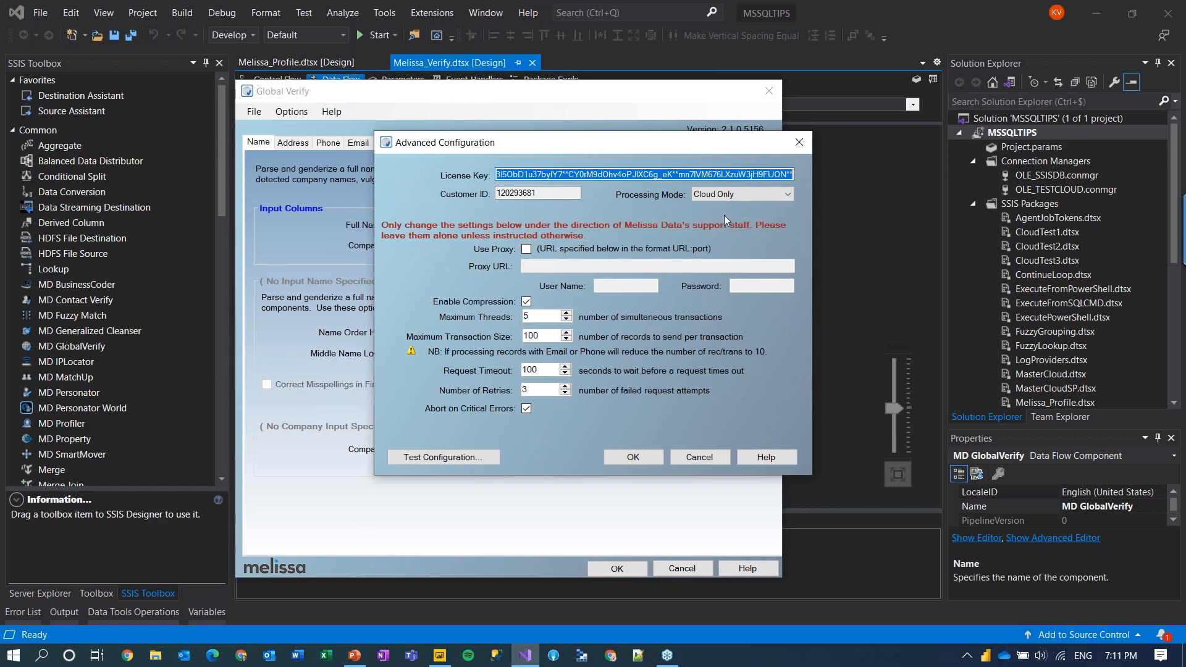
{"action": "left_click", "coordinate": [730, 196]}
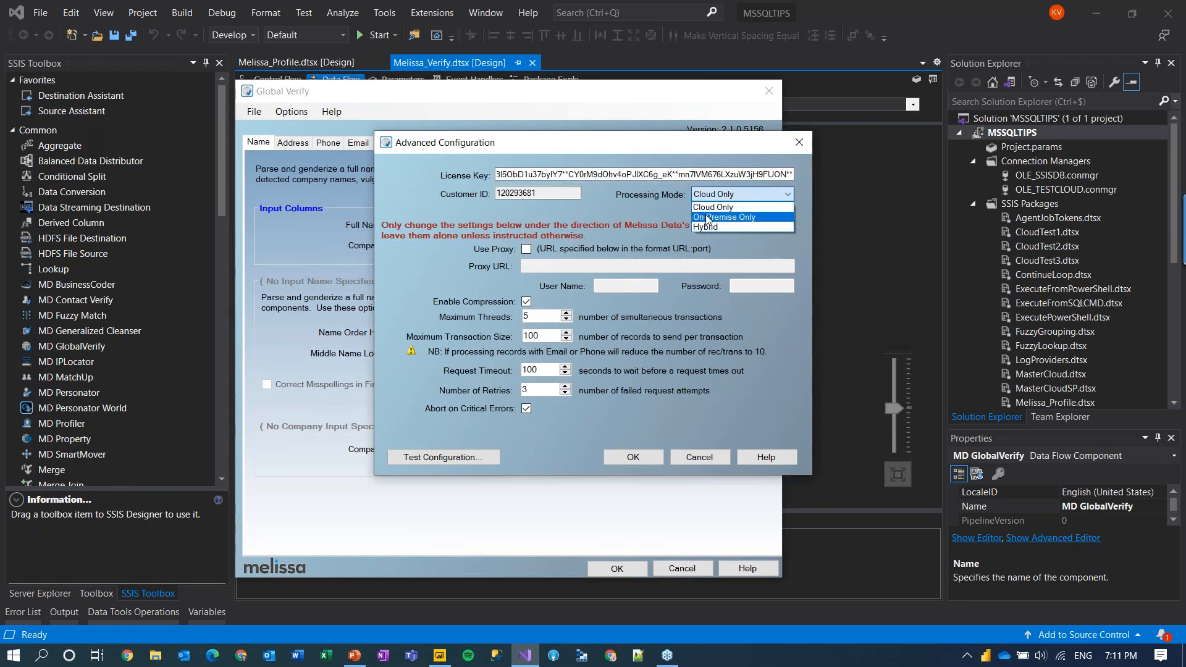
{"action": "left_click", "coordinate": [643, 210]}
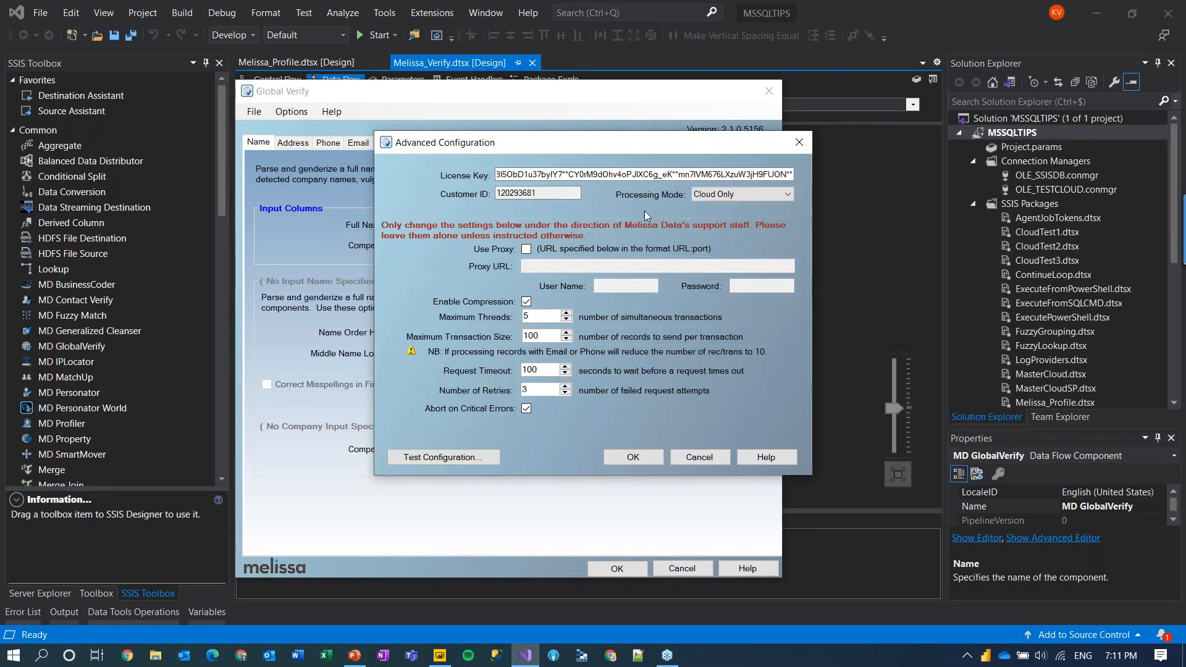
{"action": "left_click", "coordinate": [450, 460]}
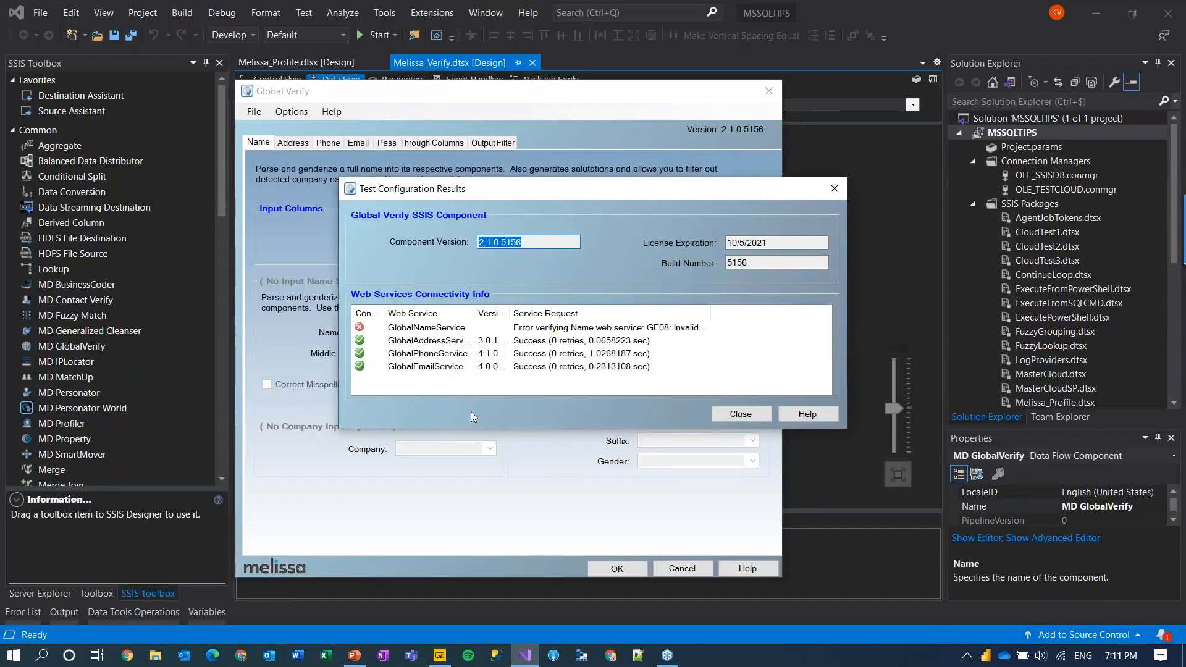
{"action": "left_click", "coordinate": [449, 343]}
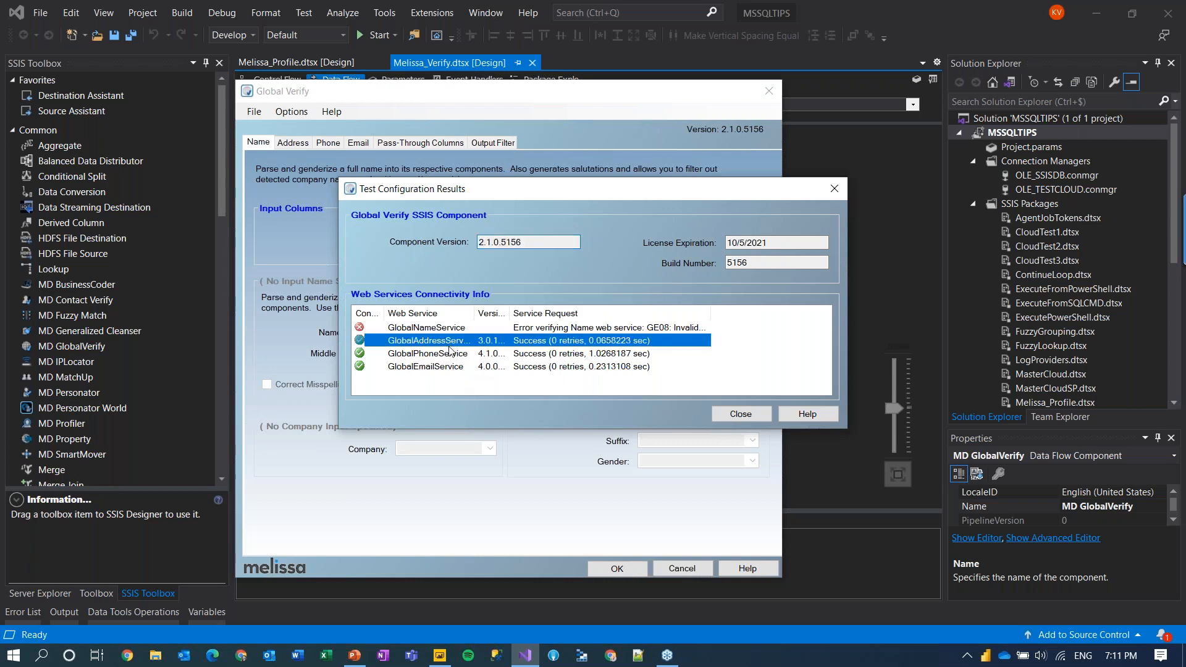
{"action": "left_click", "coordinate": [449, 355]}
{"action": "left_click", "coordinate": [443, 370]}
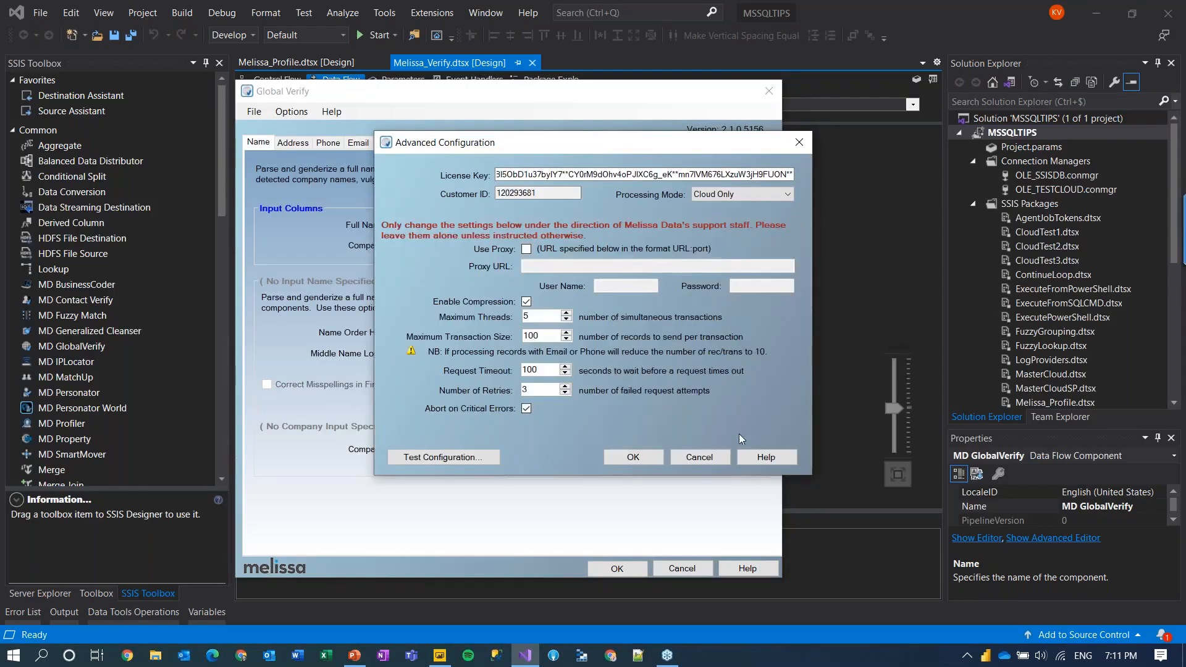
{"action": "left_click", "coordinate": [701, 457]}
{"action": "left_click", "coordinate": [290, 142]}
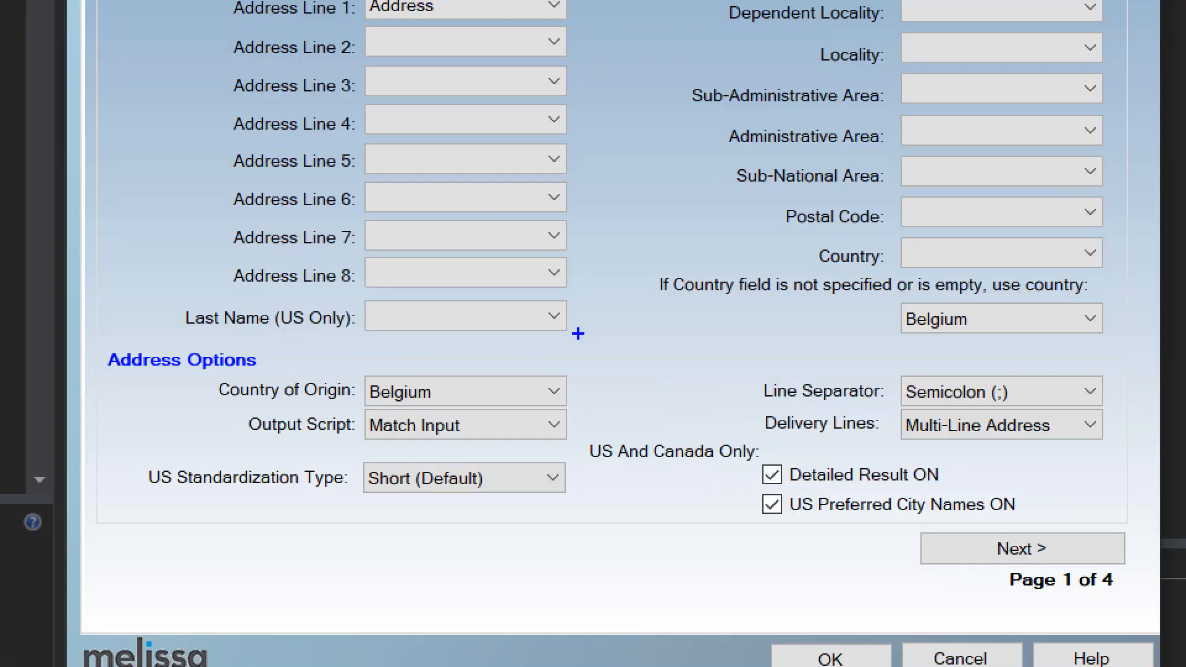
Step: Page through the address output column mappings and additional parsed outputs to page 4 of 4
{"action": "mouse_move", "coordinate": [348, 419]}
{"action": "left_mouse_down"}
{"action": "mouse_move", "coordinate": [528, 367]}
{"action": "mouse_move", "coordinate": [580, 367]}
{"action": "left_mouse_up"}
{"action": "left_click_drag", "start_coordinate": [844, 367], "coordinate": [1110, 272]}
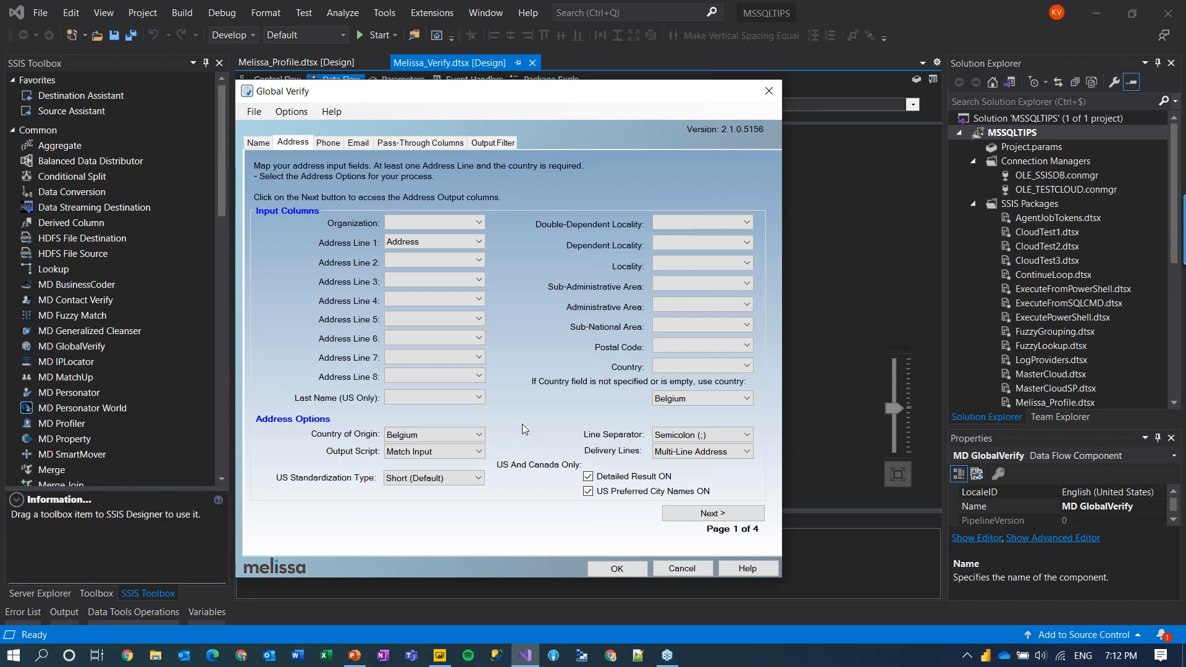
{"action": "left_click", "coordinate": [678, 518]}
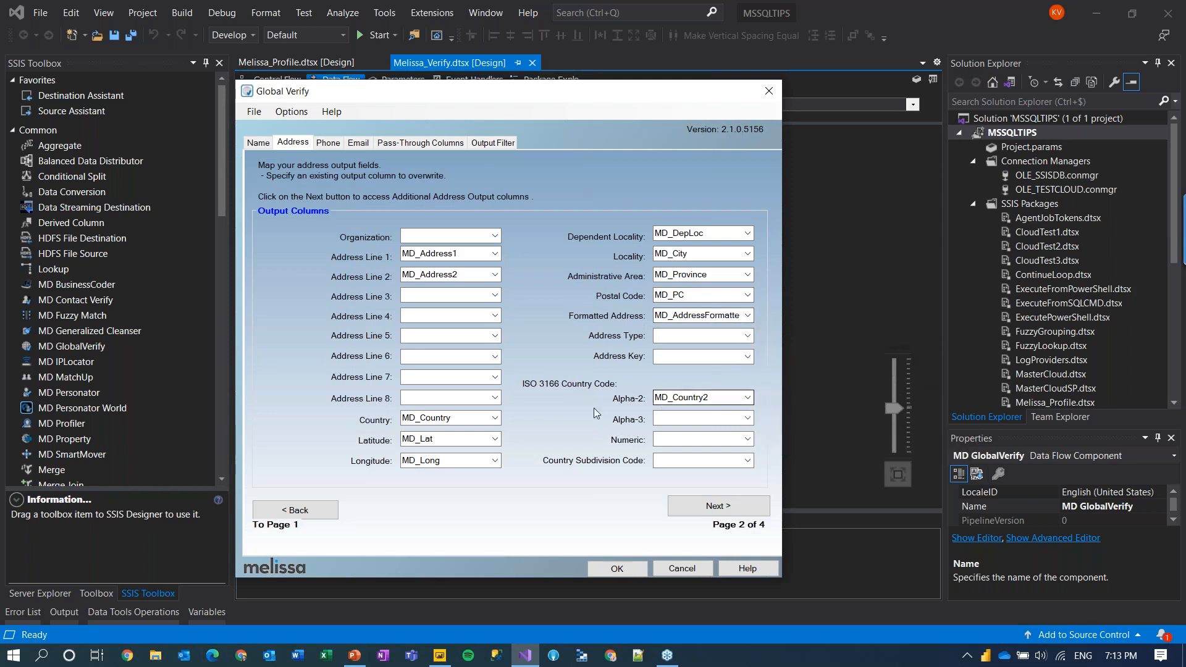
{"action": "left_click", "coordinate": [717, 503]}
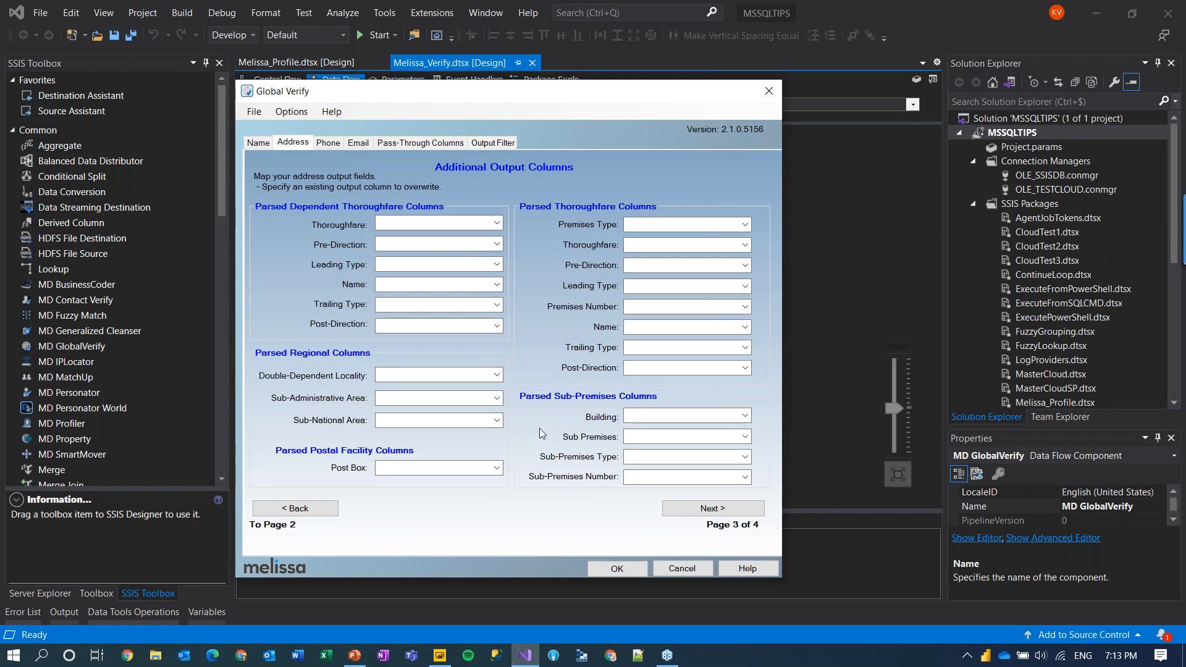
{"action": "left_click", "coordinate": [703, 517]}
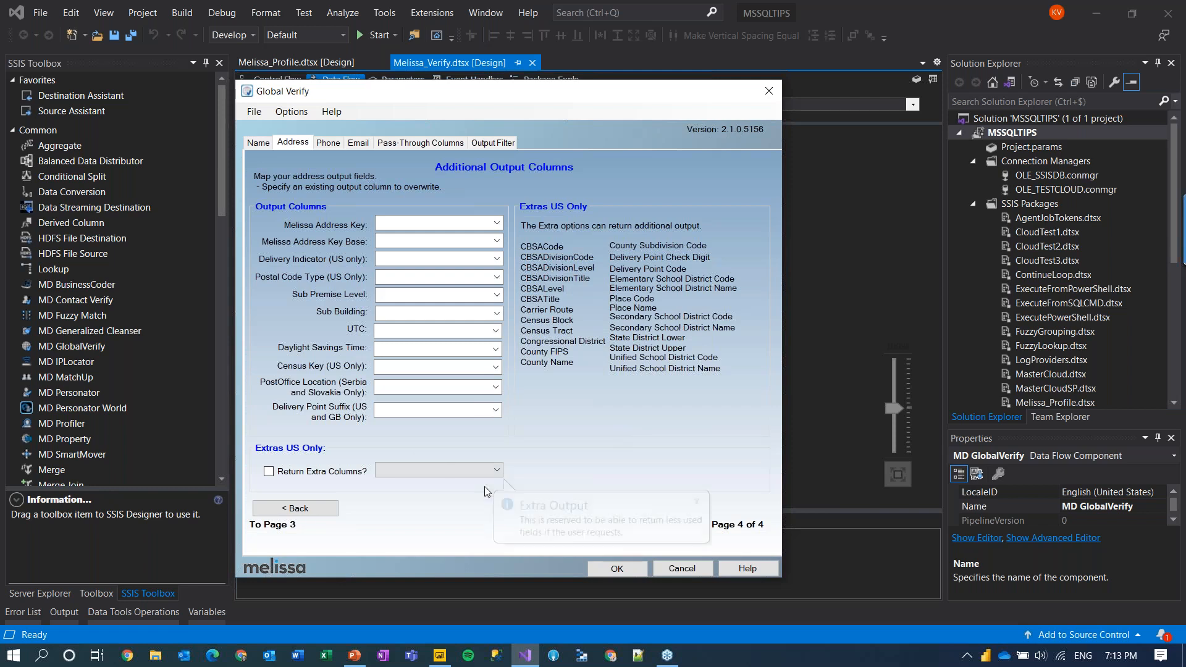
Step: Set GlobalVerify Output 1's pre-built filter to Custom... and open its filter expression builder
{"action": "left_click", "coordinate": [420, 143]}
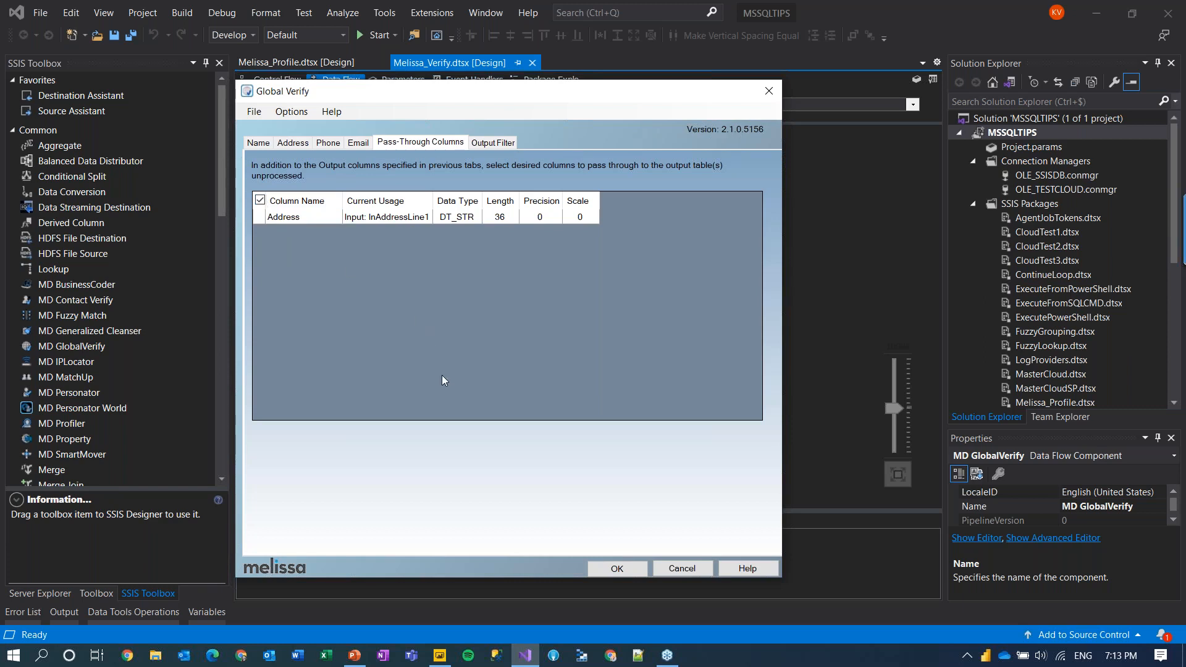
{"action": "left_click", "coordinate": [493, 143]}
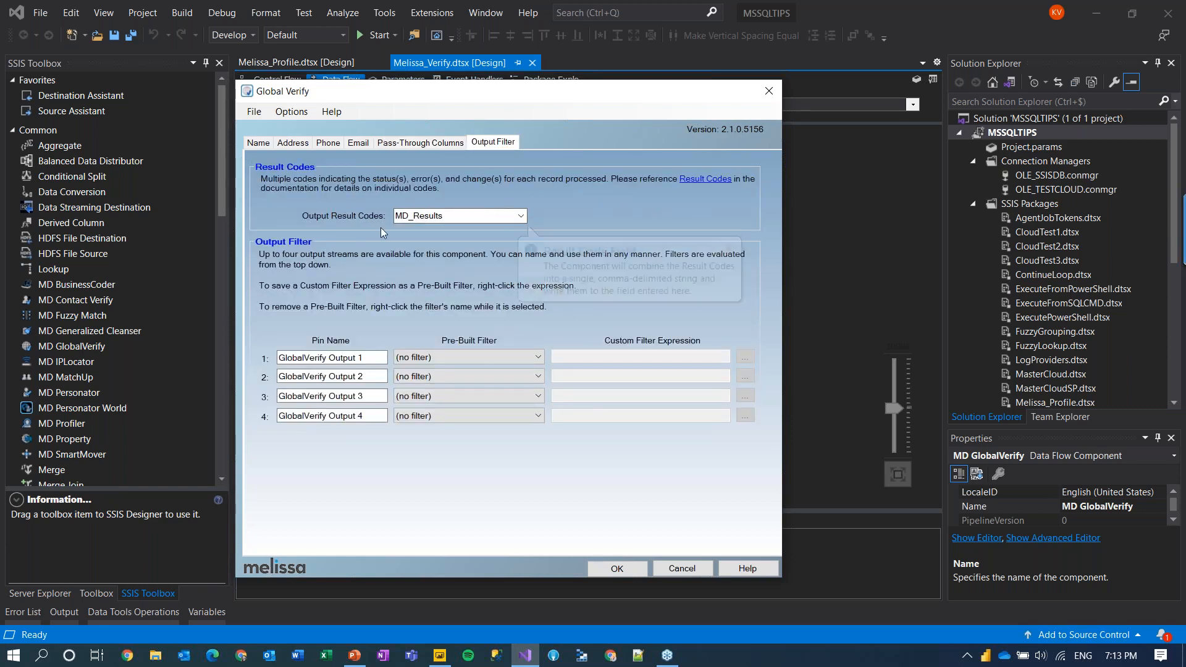
{"action": "mouse_move", "coordinate": [488, 219]}
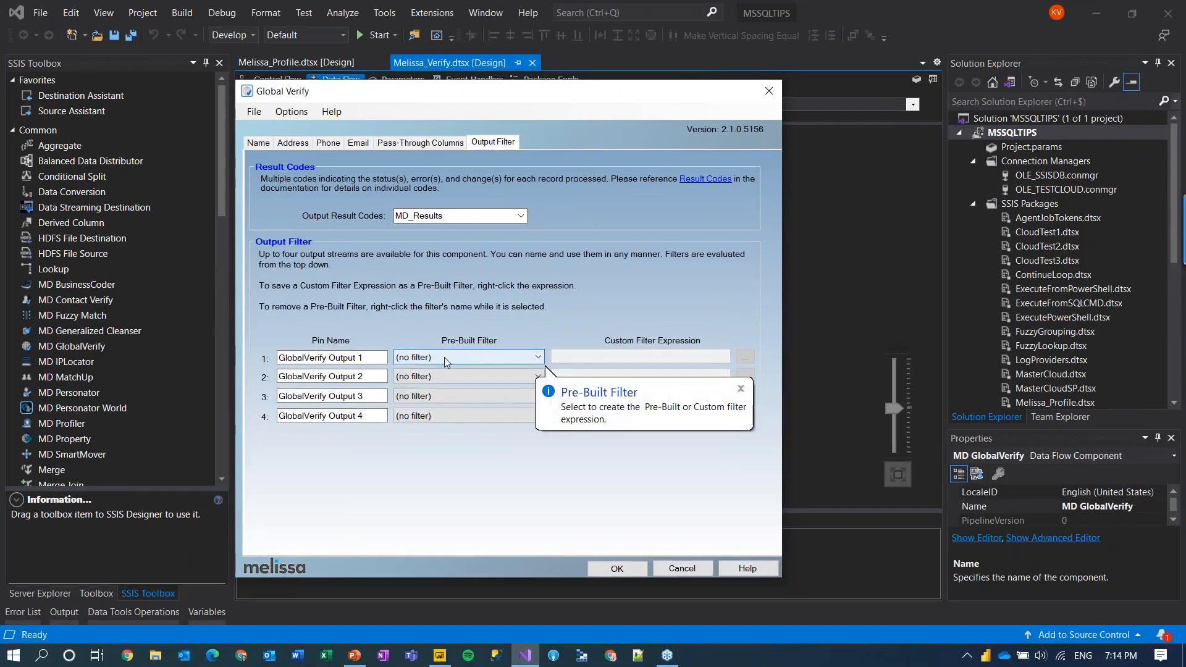
{"action": "left_click", "coordinate": [444, 358]}
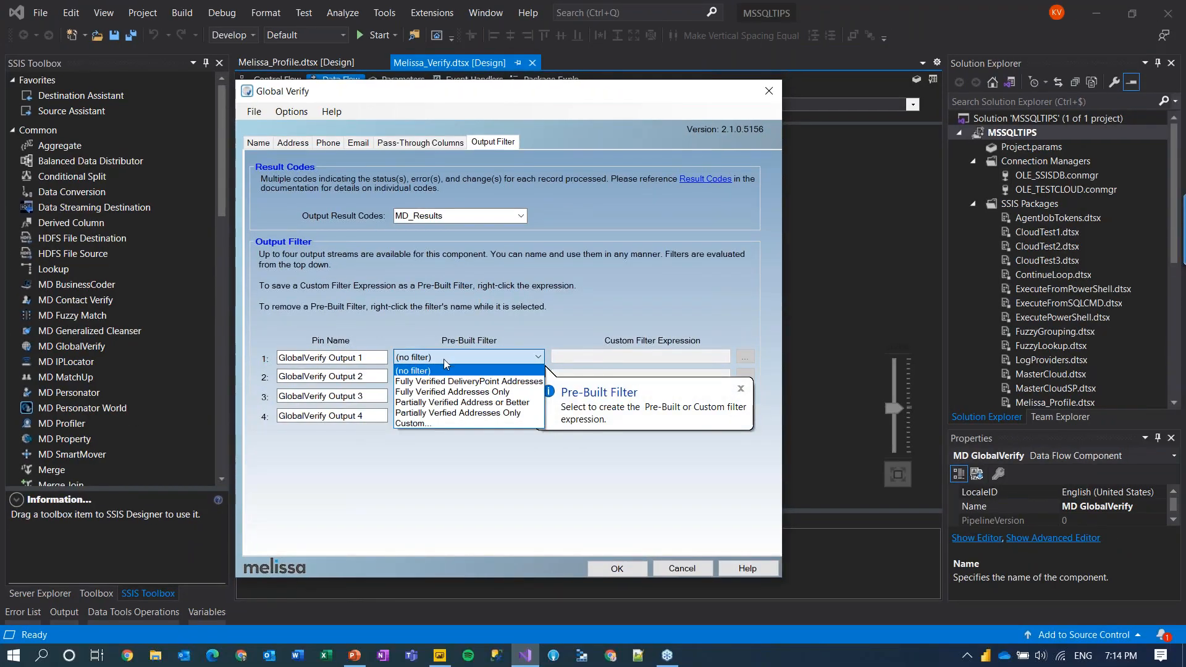
{"action": "left_click", "coordinate": [421, 424]}
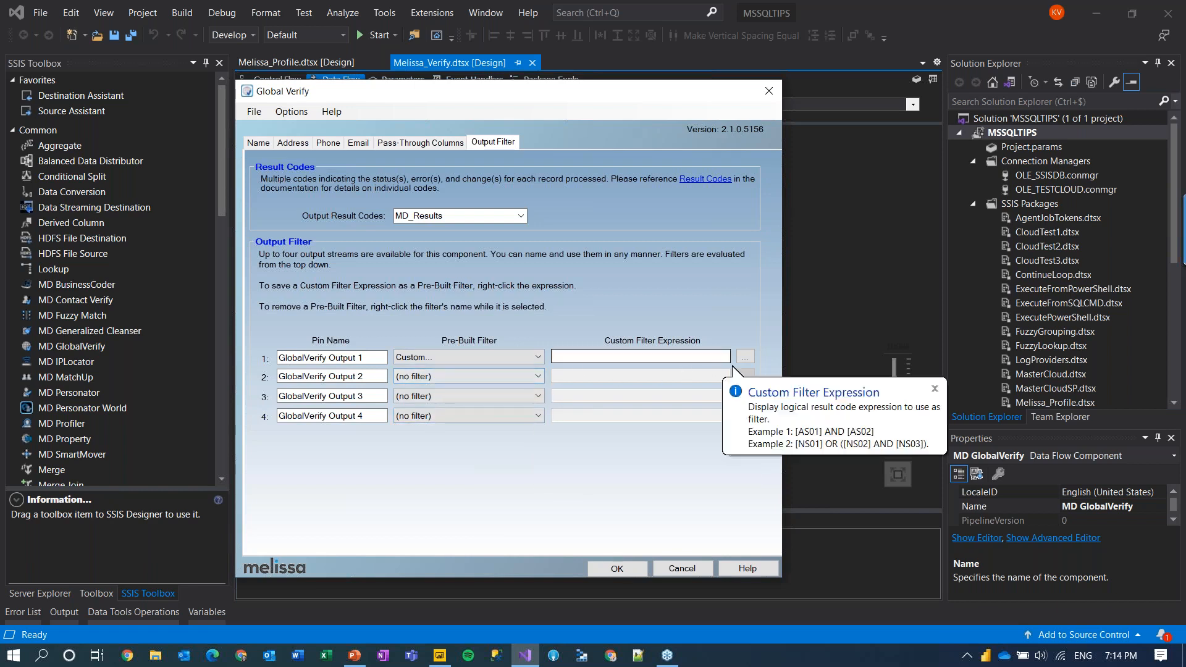
{"action": "left_click", "coordinate": [745, 358]}
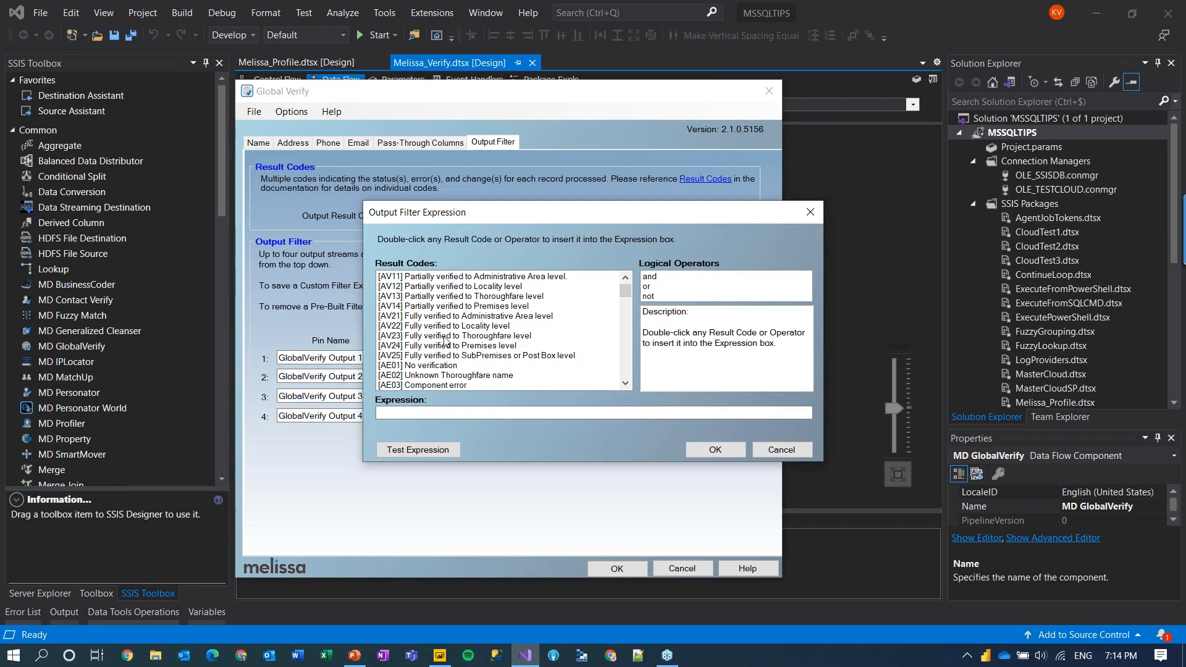
{"action": "left_click", "coordinate": [477, 347]}
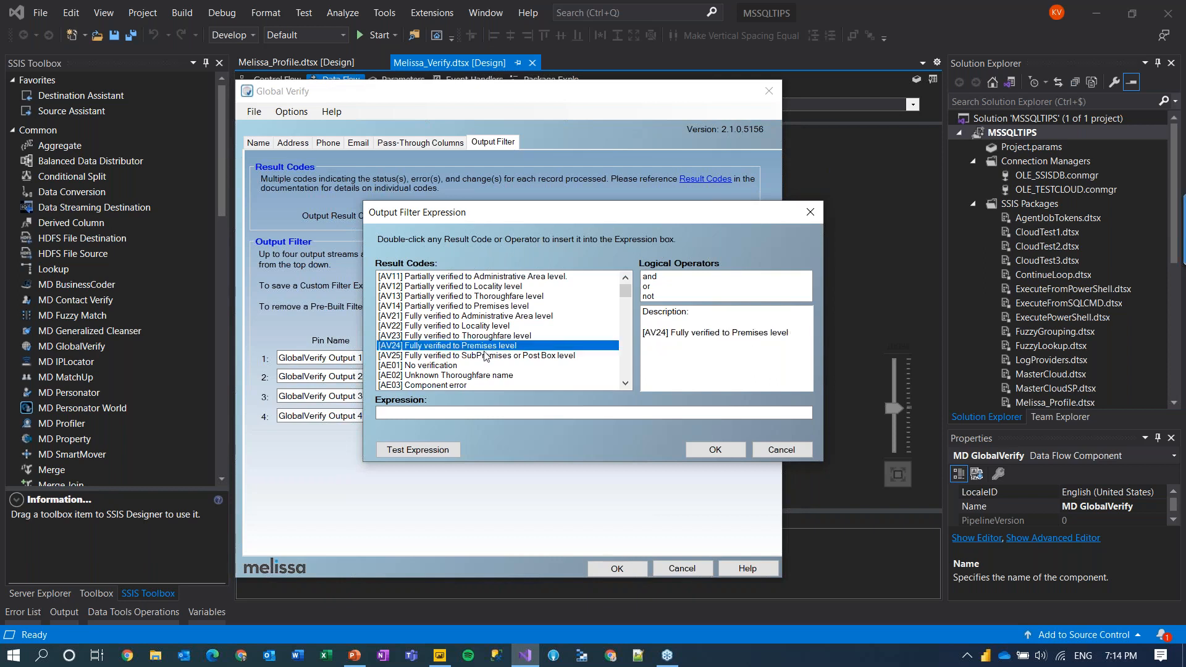
{"action": "left_click", "coordinate": [498, 357]}
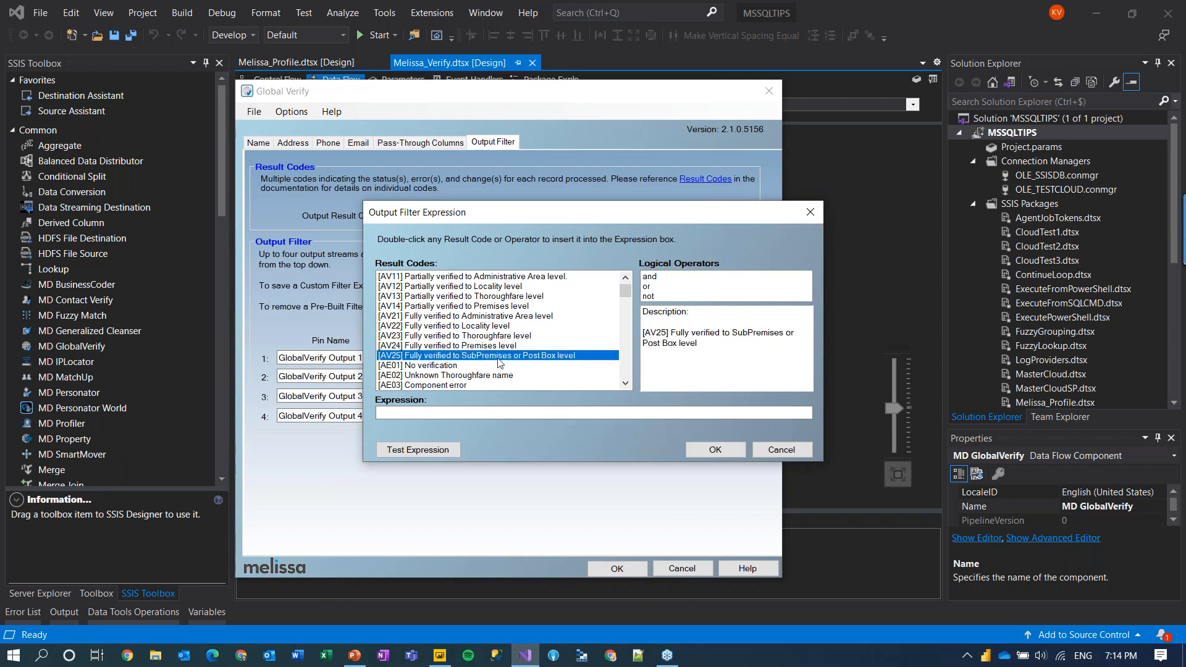
{"action": "left_click", "coordinate": [485, 318]}
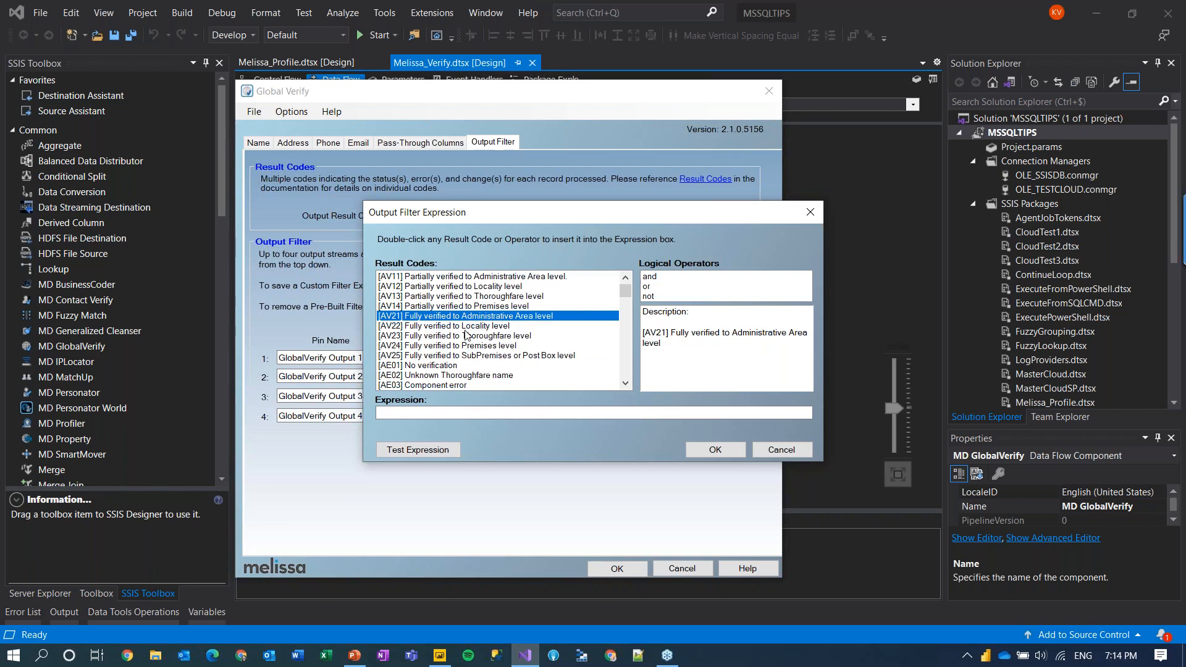
{"action": "left_click", "coordinate": [467, 328]}
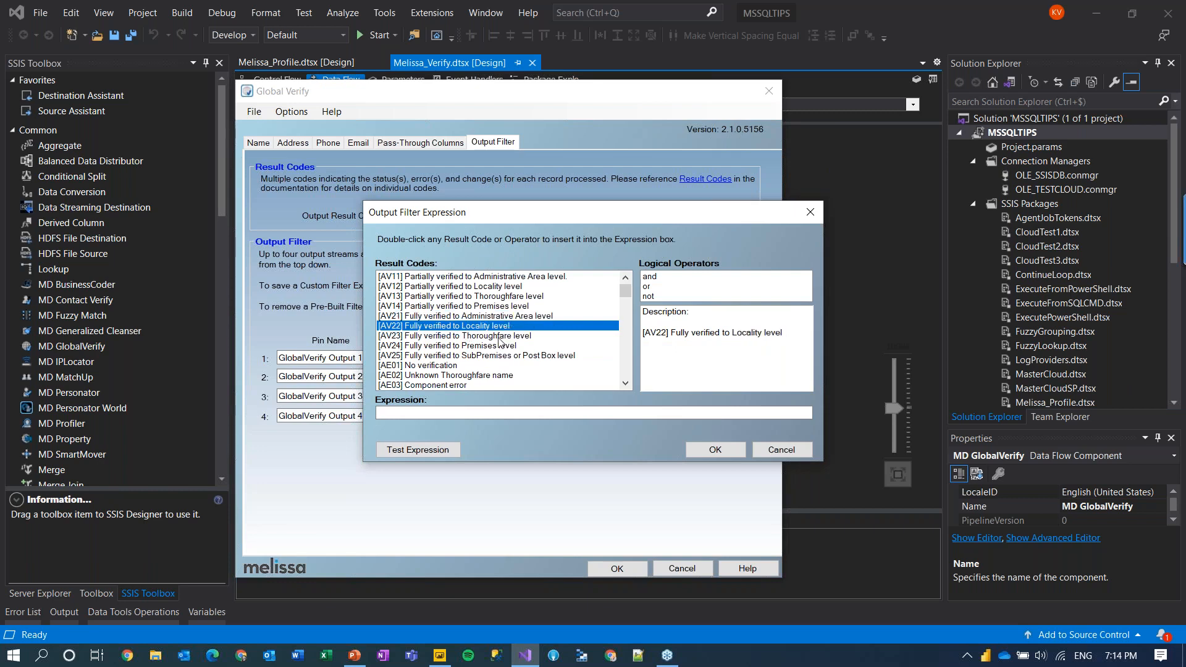
{"action": "left_click", "coordinate": [498, 337]}
{"action": "scroll", "coordinate": [483, 357], "scroll_direction": "down", "scroll_amount": 6}
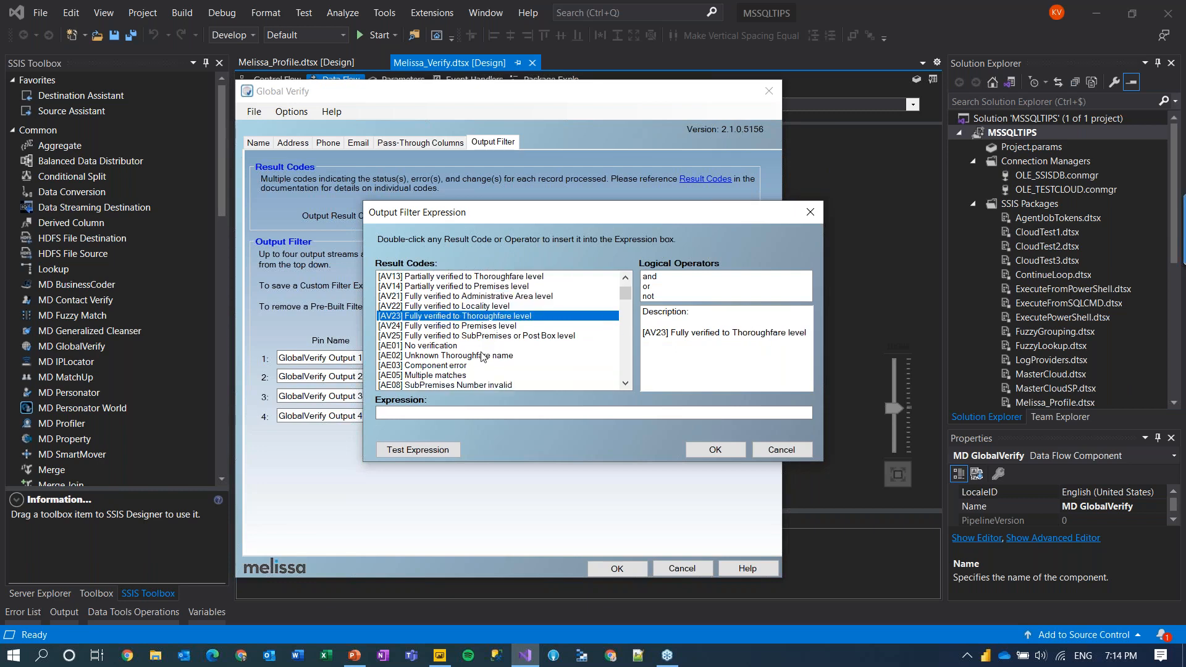
{"action": "scroll", "coordinate": [460, 358], "scroll_direction": "down", "scroll_amount": 3}
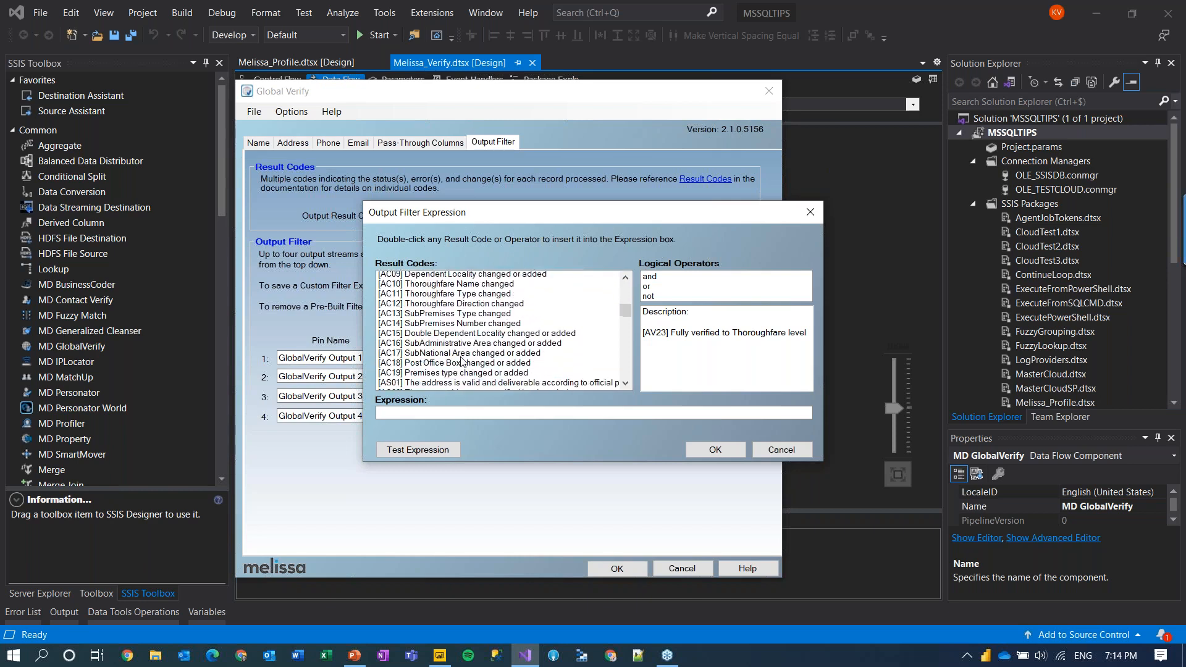
{"action": "scroll", "coordinate": [426, 337], "scroll_direction": "up", "scroll_amount": 1}
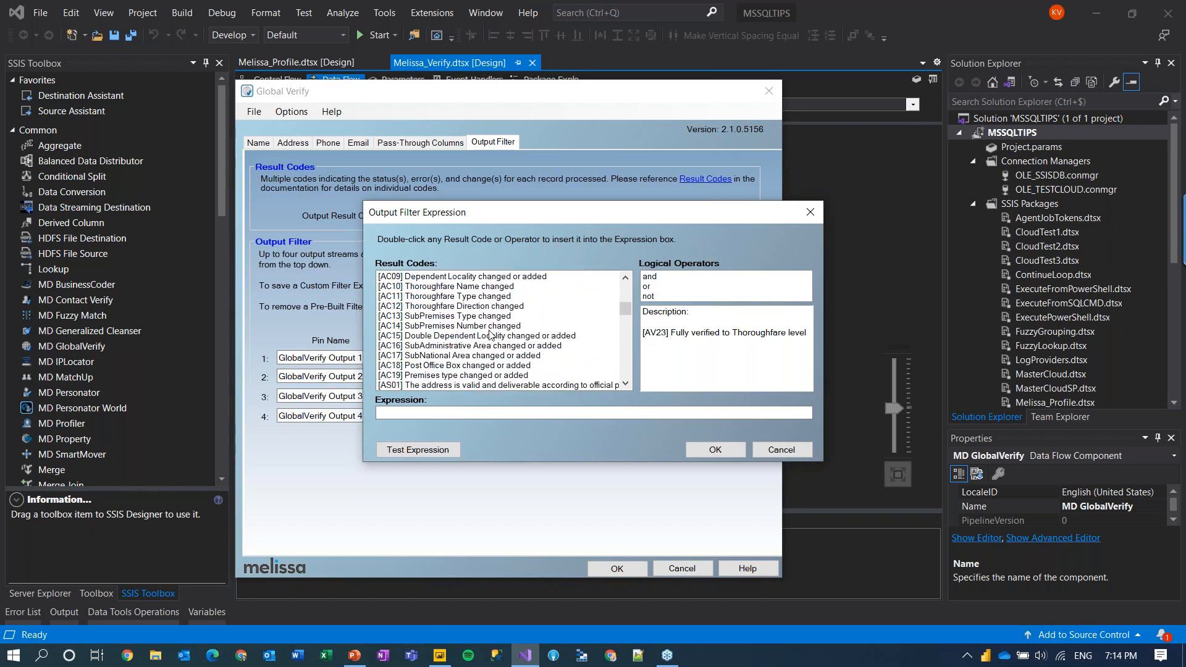
{"action": "scroll", "coordinate": [524, 351], "scroll_direction": "down", "scroll_amount": 4}
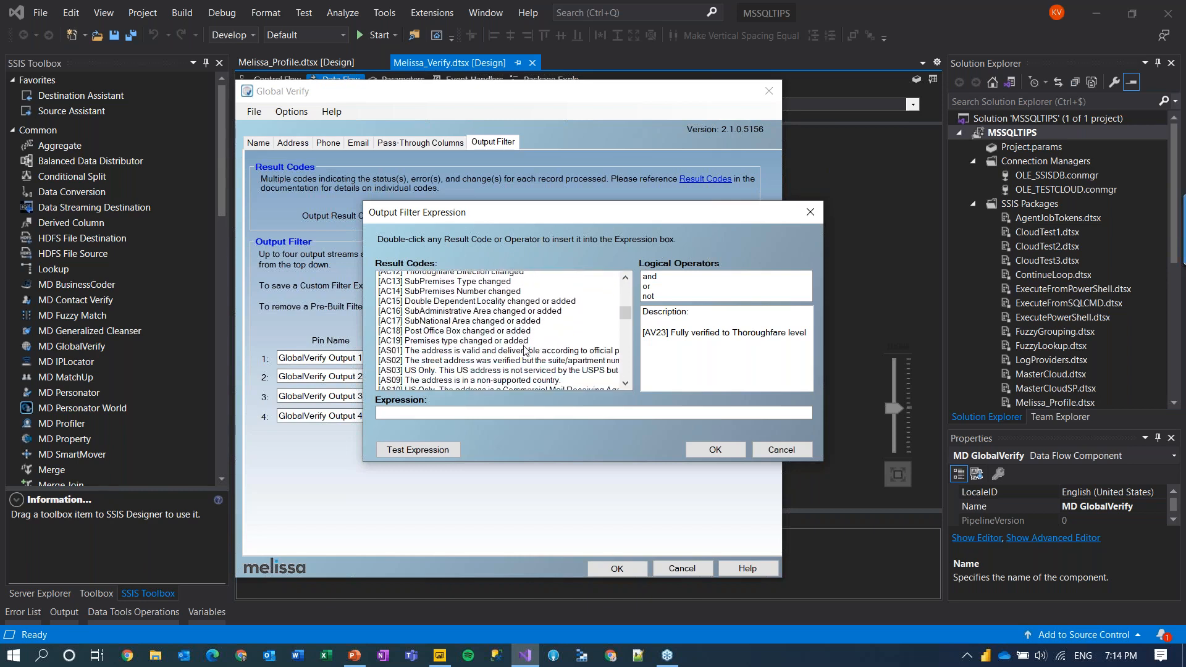
{"action": "scroll", "coordinate": [524, 351], "scroll_direction": "down", "scroll_amount": 3}
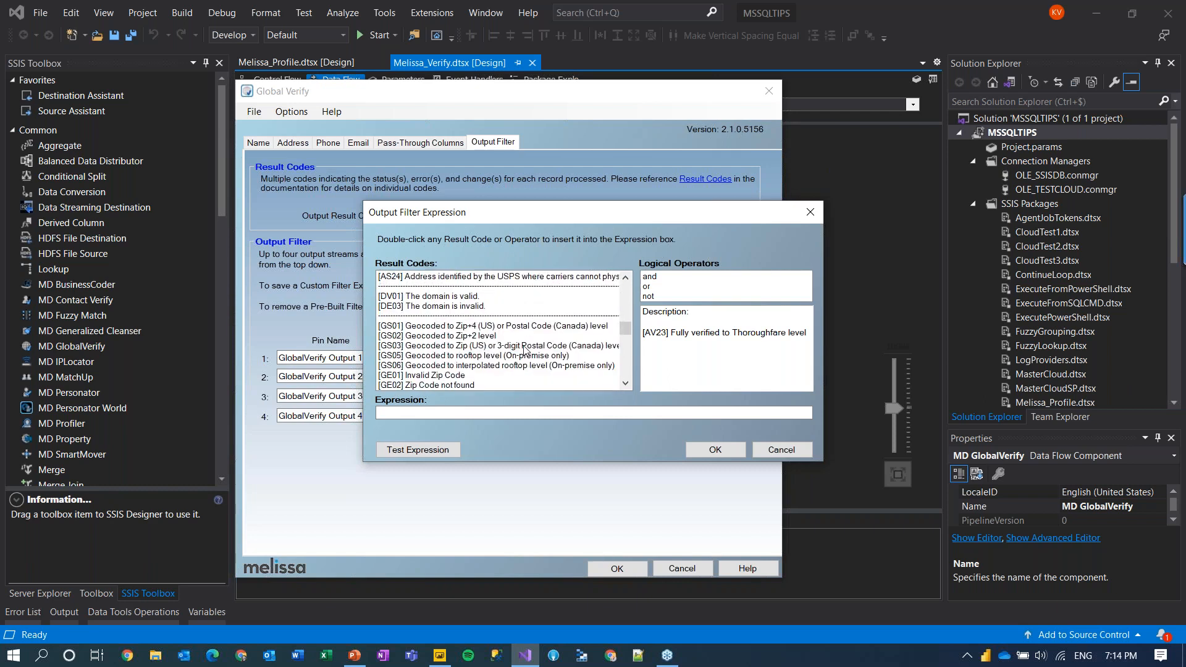
{"action": "scroll", "coordinate": [524, 350], "scroll_direction": "up", "scroll_amount": 15}
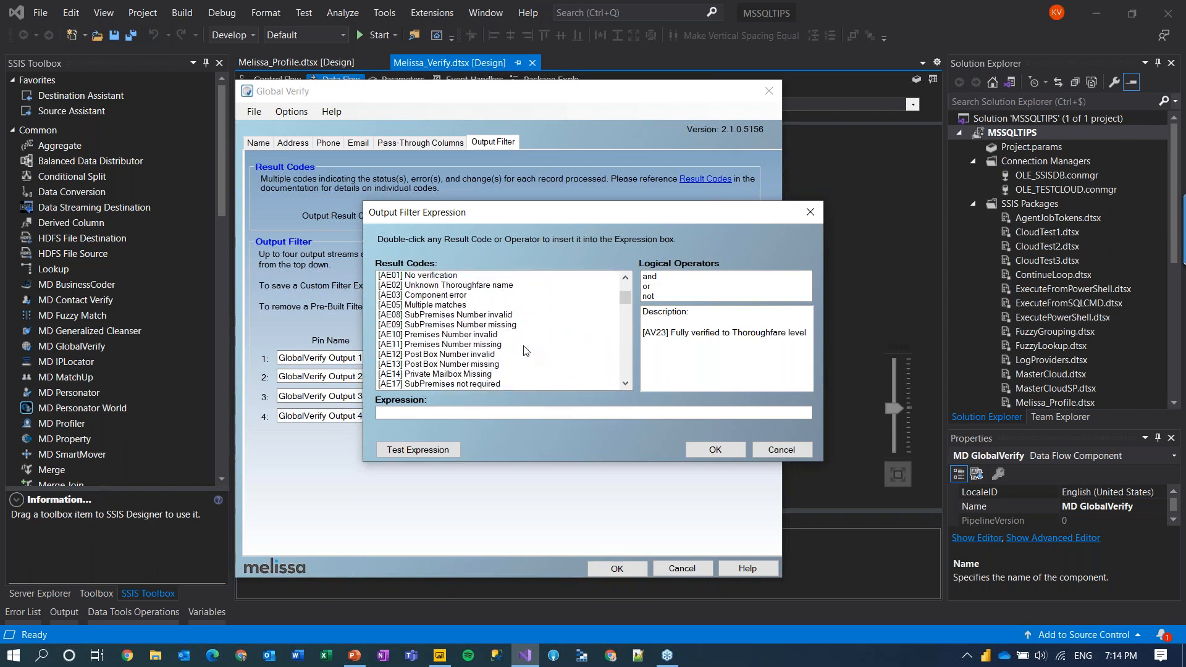
Step: Cancel the Output Filter Expression dialog and then the Global Verify editor without changes
{"action": "left_click", "coordinate": [781, 450]}
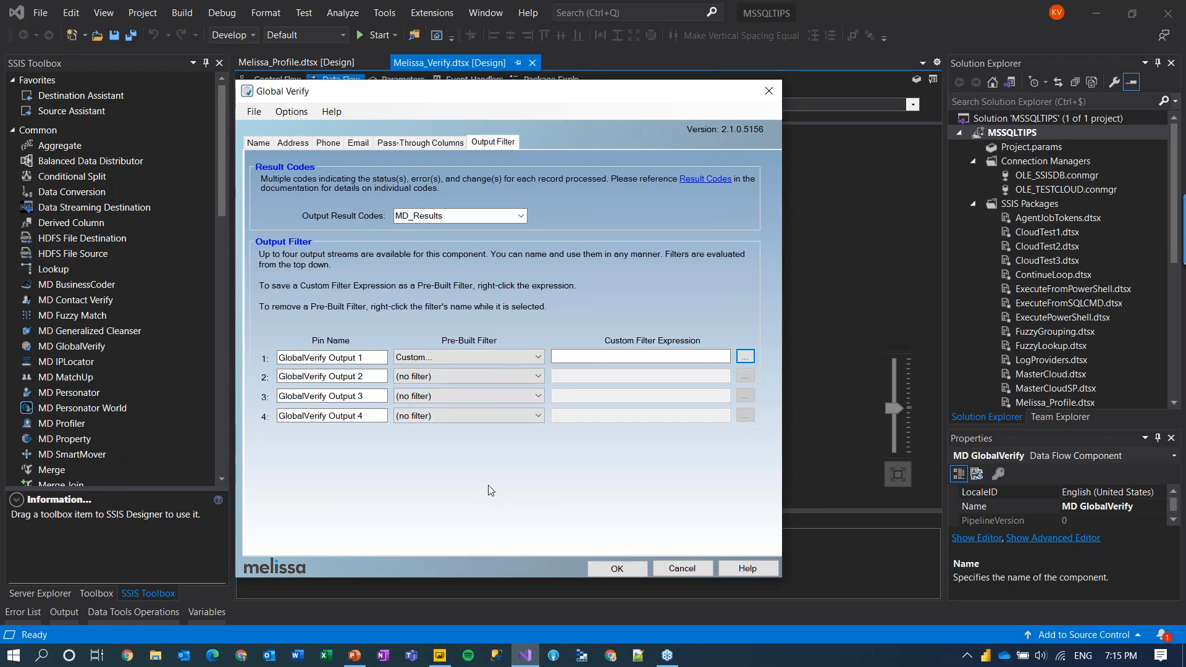
{"action": "left_click", "coordinate": [680, 569]}
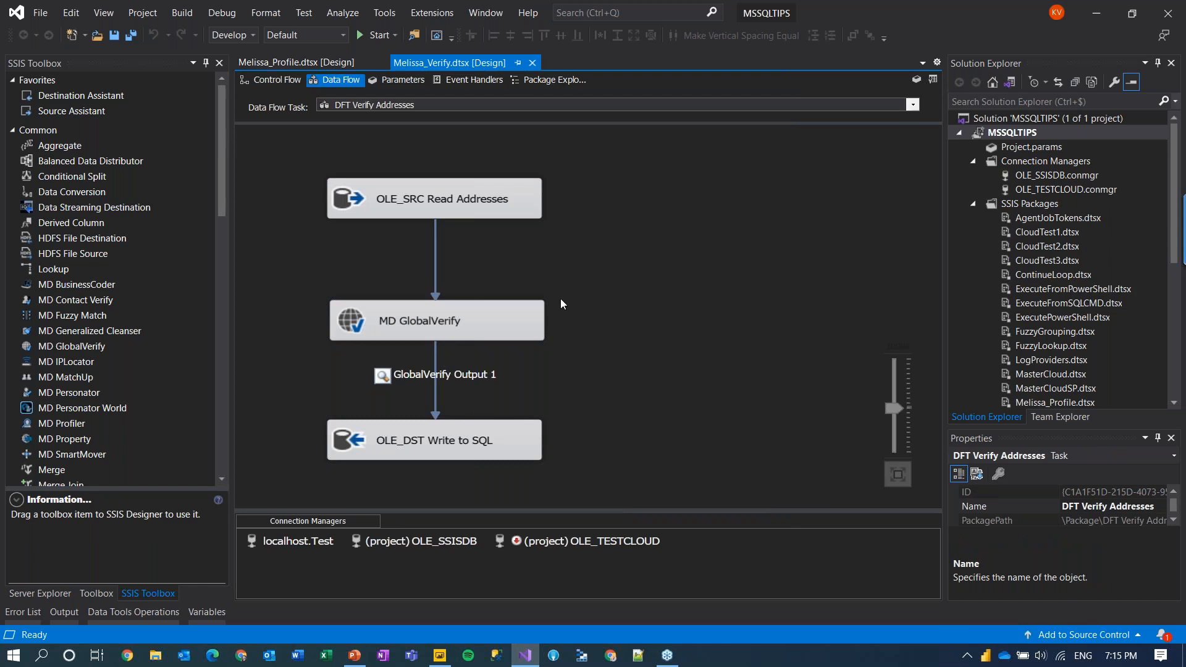
Step: Execute the Data Flow task so the GlobalVerify Output 1 data viewer shows the results
{"action": "right_click", "coordinate": [303, 157]}
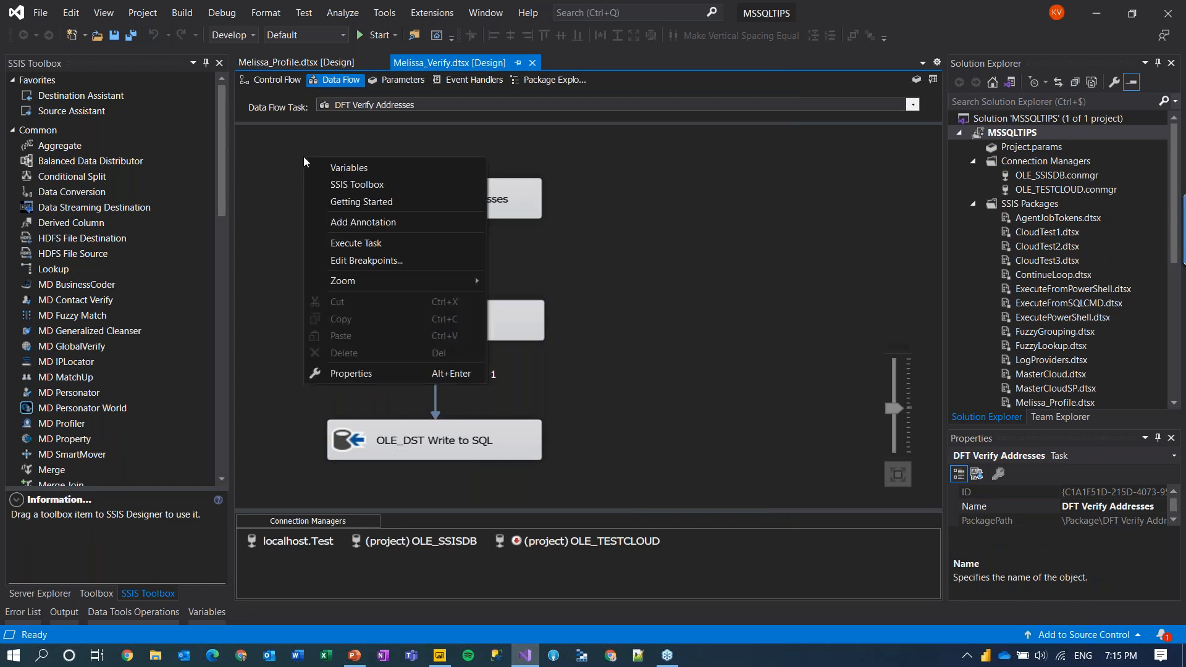
{"action": "left_click", "coordinate": [378, 239]}
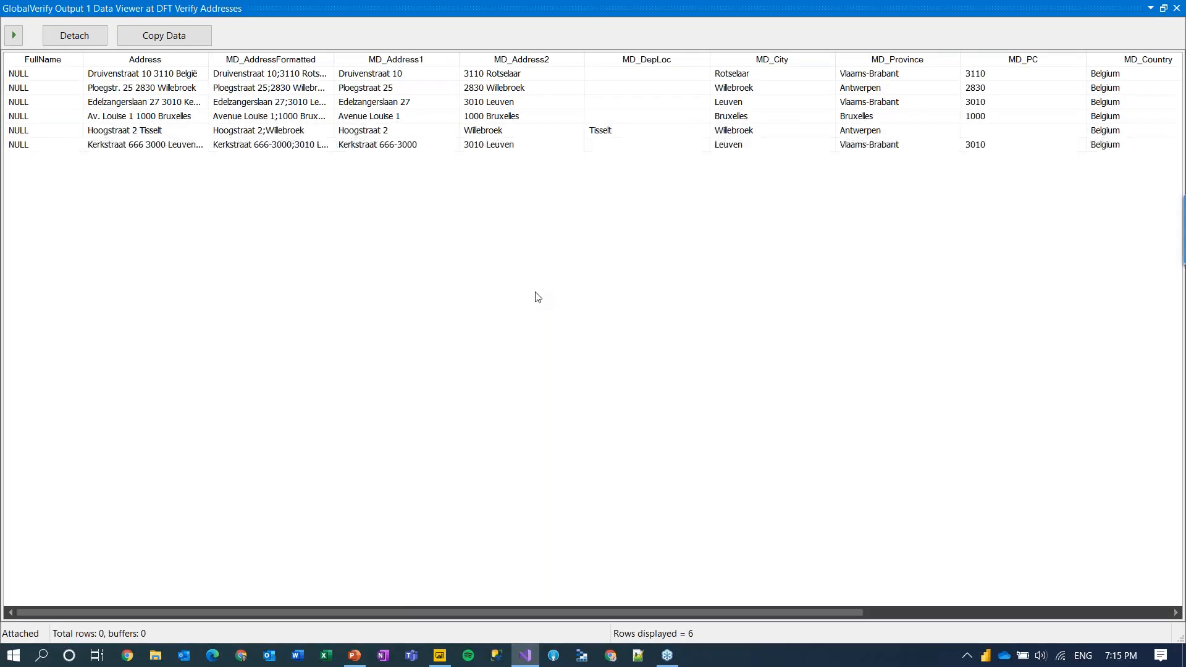
{"action": "left_click_drag", "start_coordinate": [384, 613], "coordinate": [436, 613]}
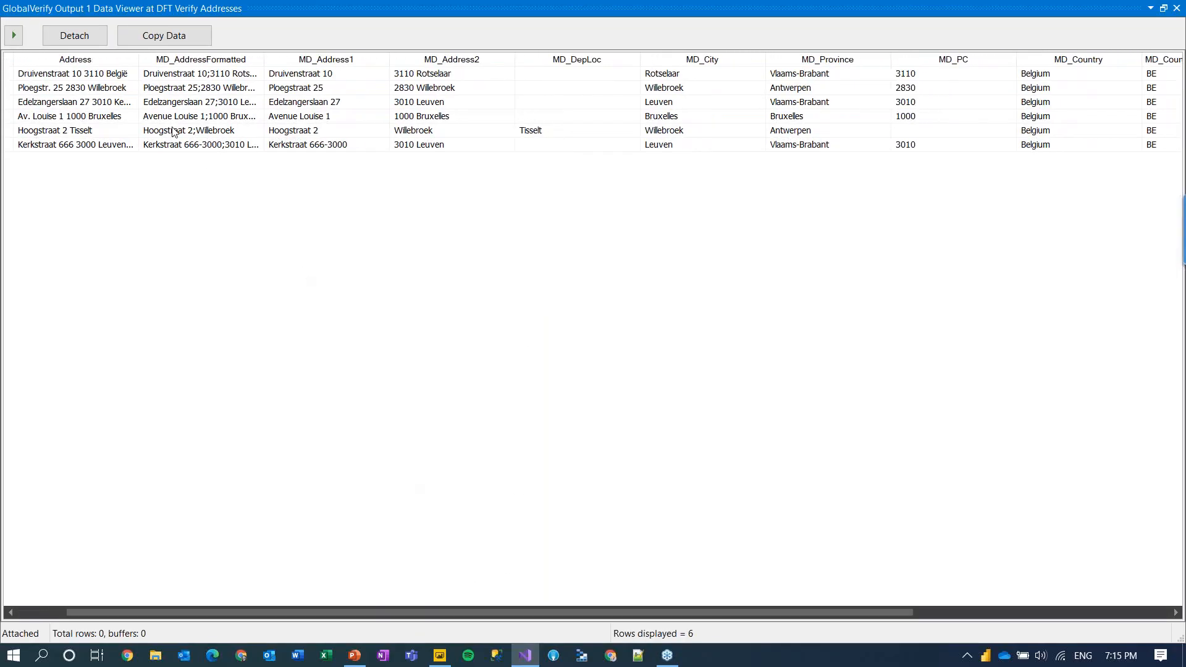
{"action": "left_click_drag", "start_coordinate": [263, 59], "coordinate": [312, 59]}
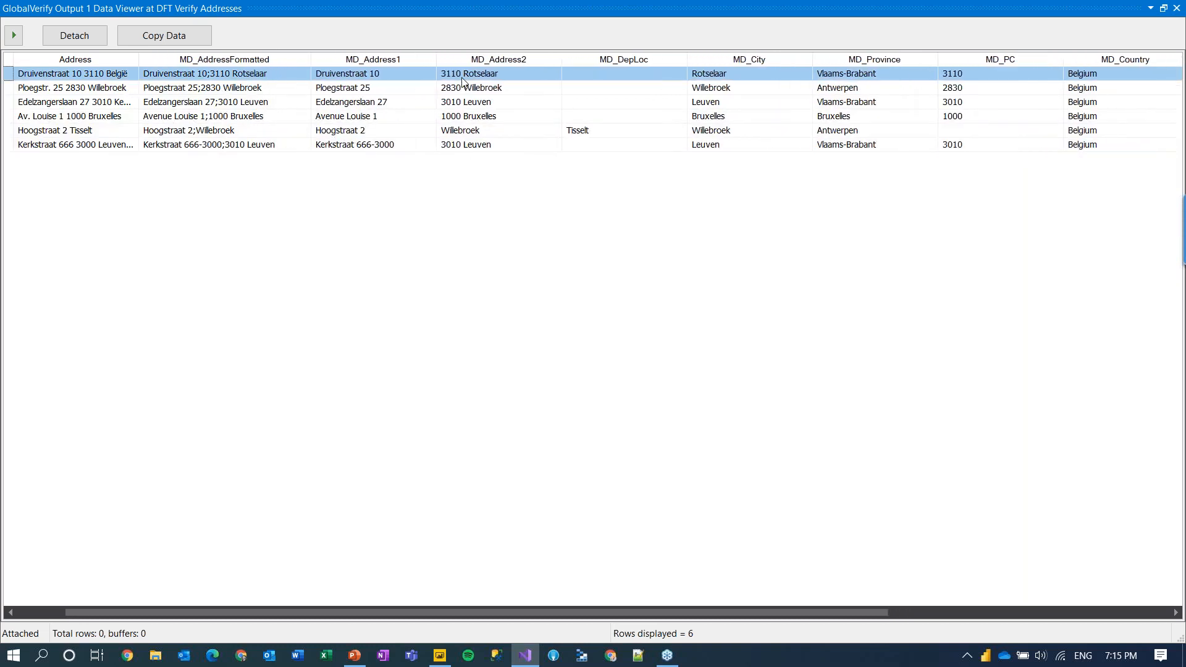
{"action": "left_click", "coordinate": [107, 79]}
{"action": "left_click", "coordinate": [447, 79]}
{"action": "left_click", "coordinate": [88, 92]}
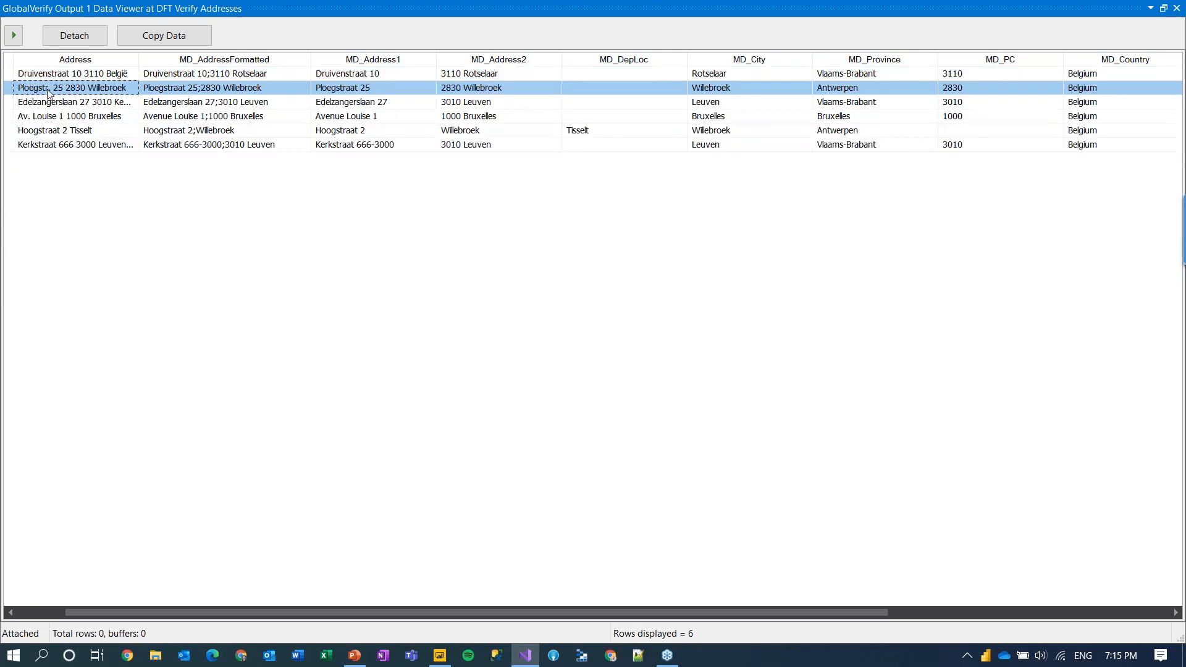
{"action": "left_click", "coordinate": [357, 94]}
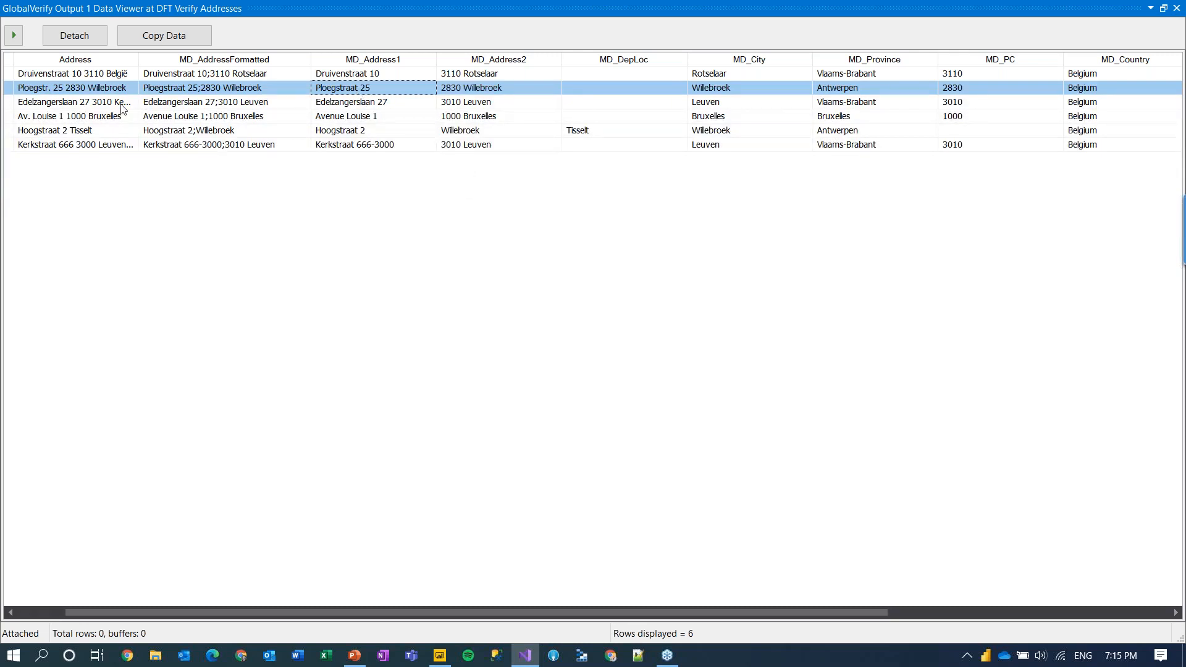
{"action": "double_click", "coordinate": [139, 62]}
{"action": "left_click", "coordinate": [147, 102]}
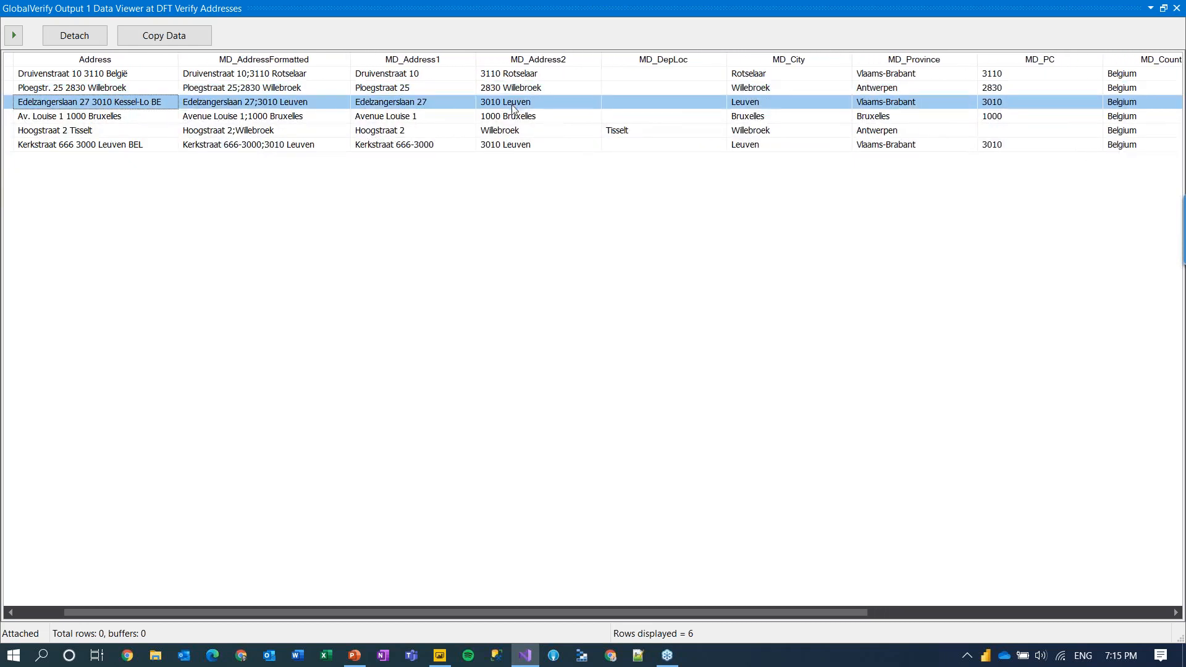
{"action": "left_click", "coordinate": [100, 120]}
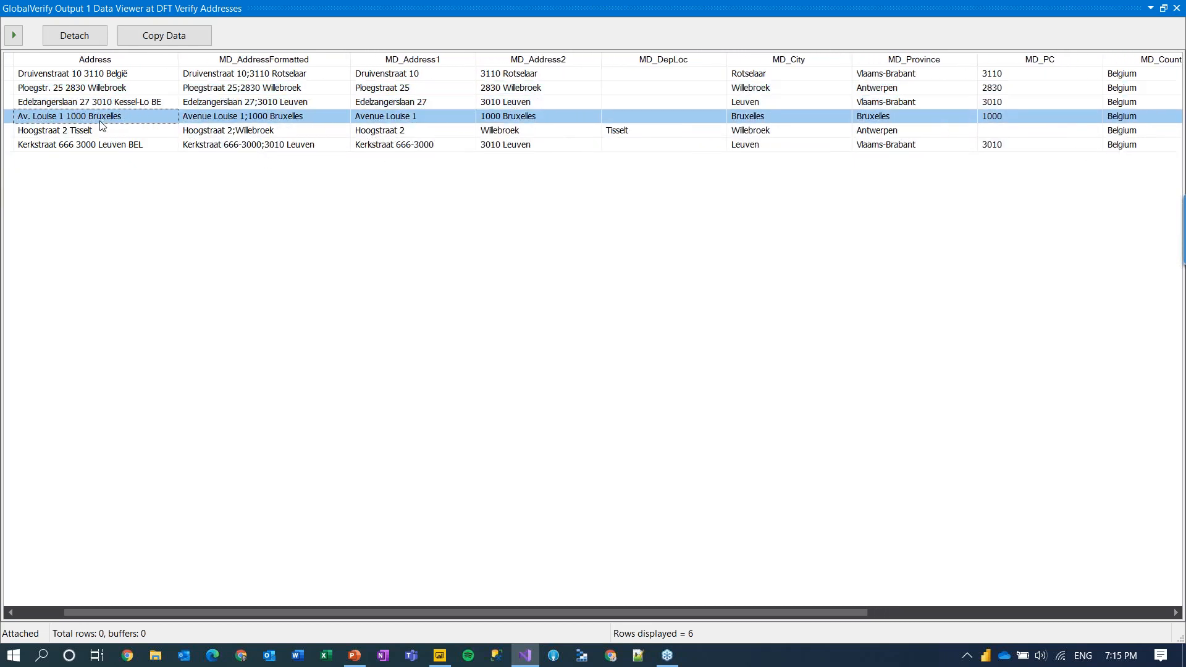
{"action": "left_click", "coordinate": [373, 120]}
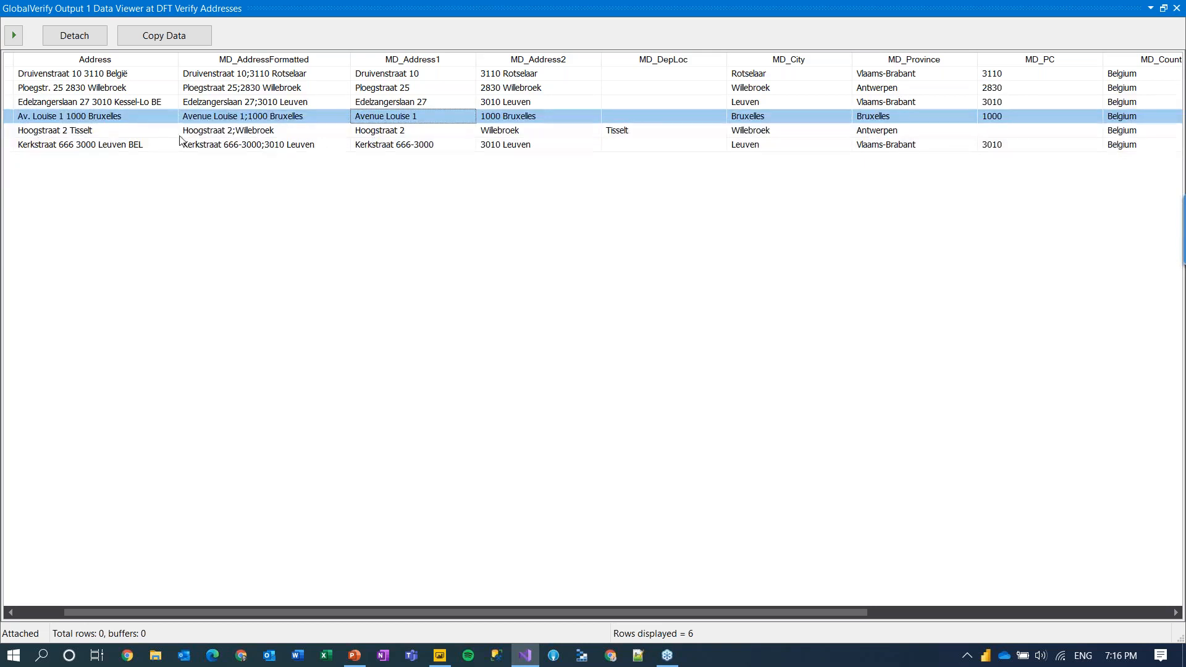
{"action": "left_click", "coordinate": [116, 132]}
{"action": "left_click", "coordinate": [256, 135]}
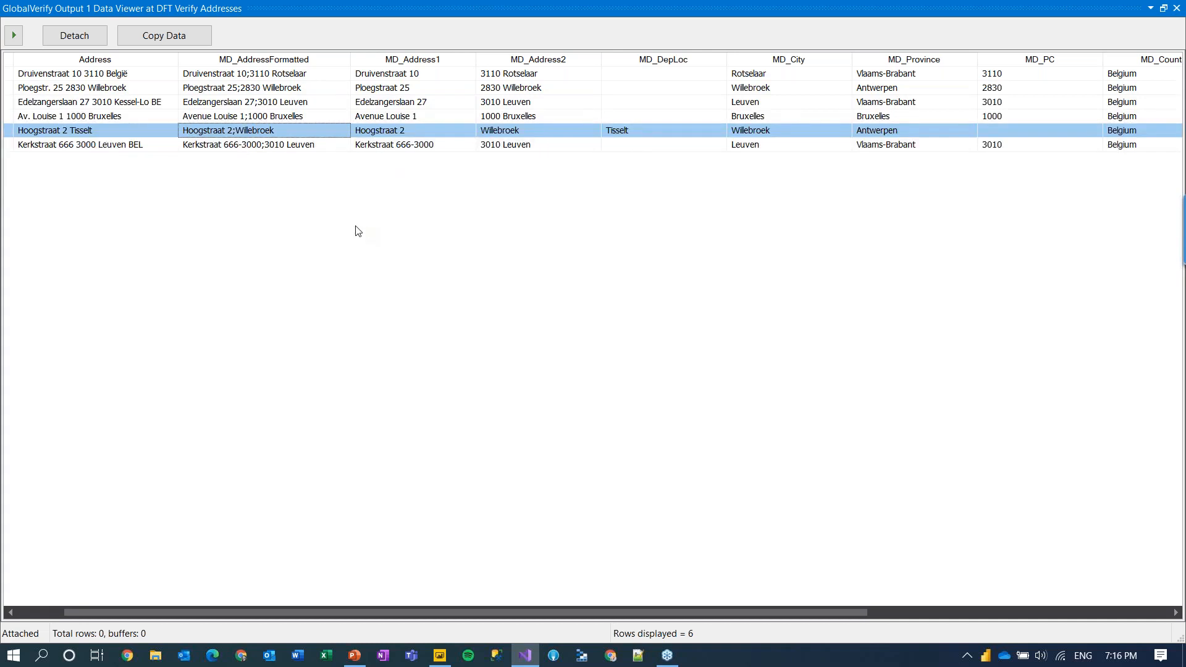
{"action": "left_click", "coordinate": [114, 146]}
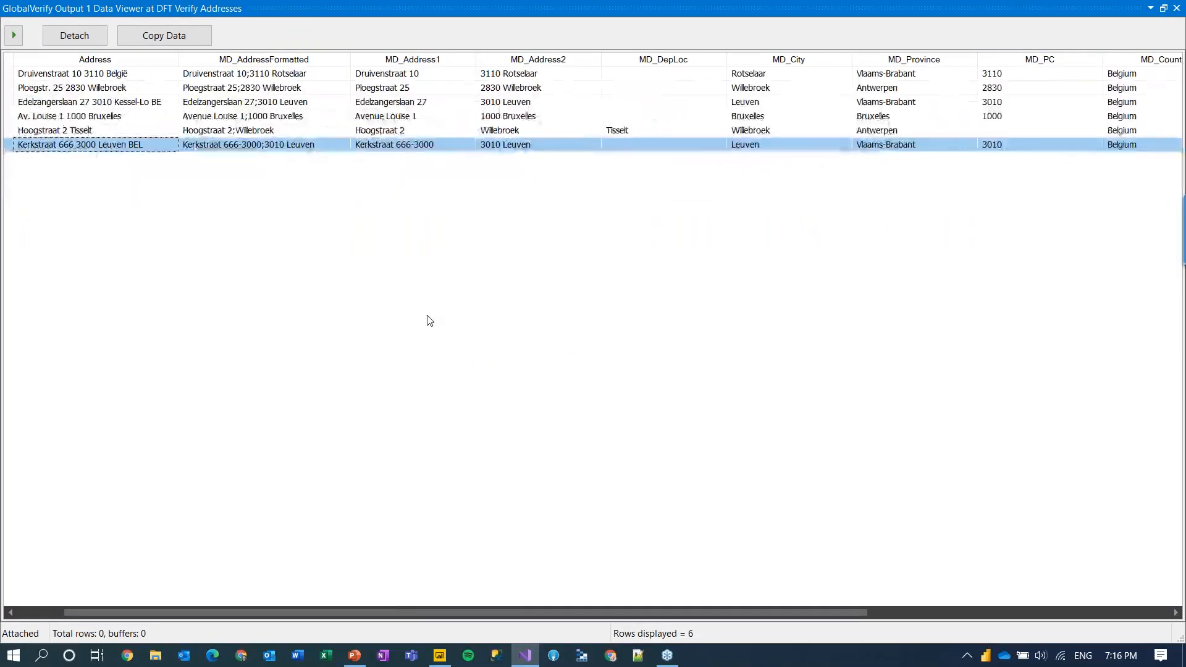
Step: Scroll the data viewer to MD_Lat, MD_Long and MD_Results, then switch to the Power BI report
{"action": "left_click_drag", "start_coordinate": [404, 611], "coordinate": [681, 615]}
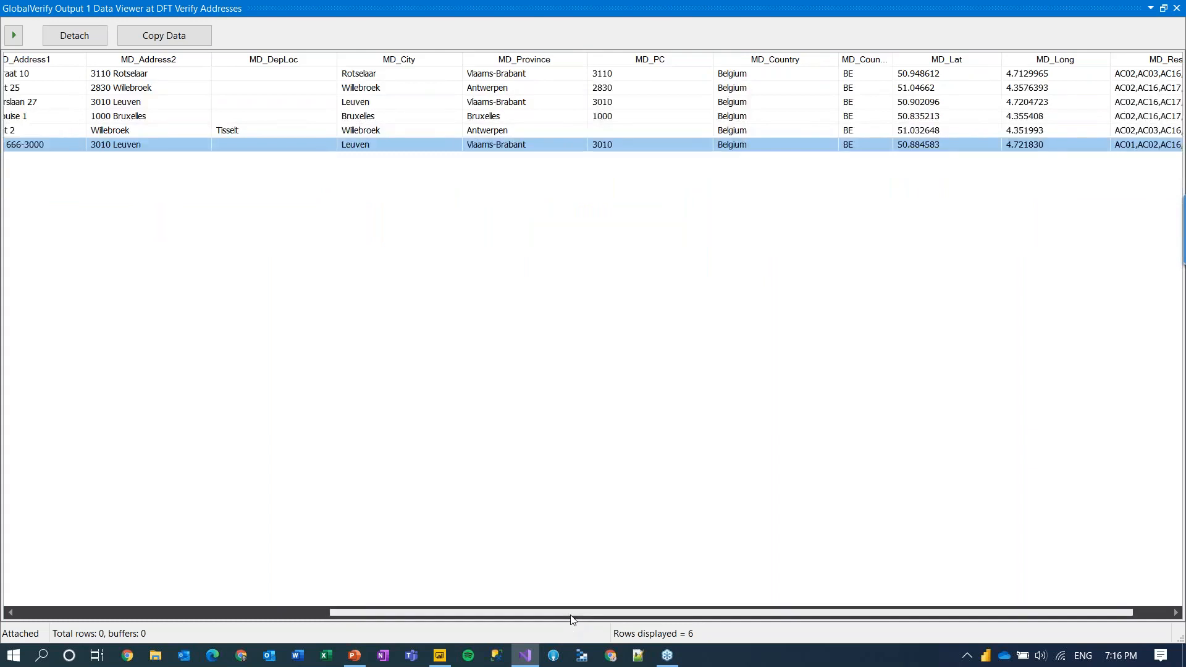
{"action": "left_click_drag", "start_coordinate": [572, 614], "coordinate": [683, 611]}
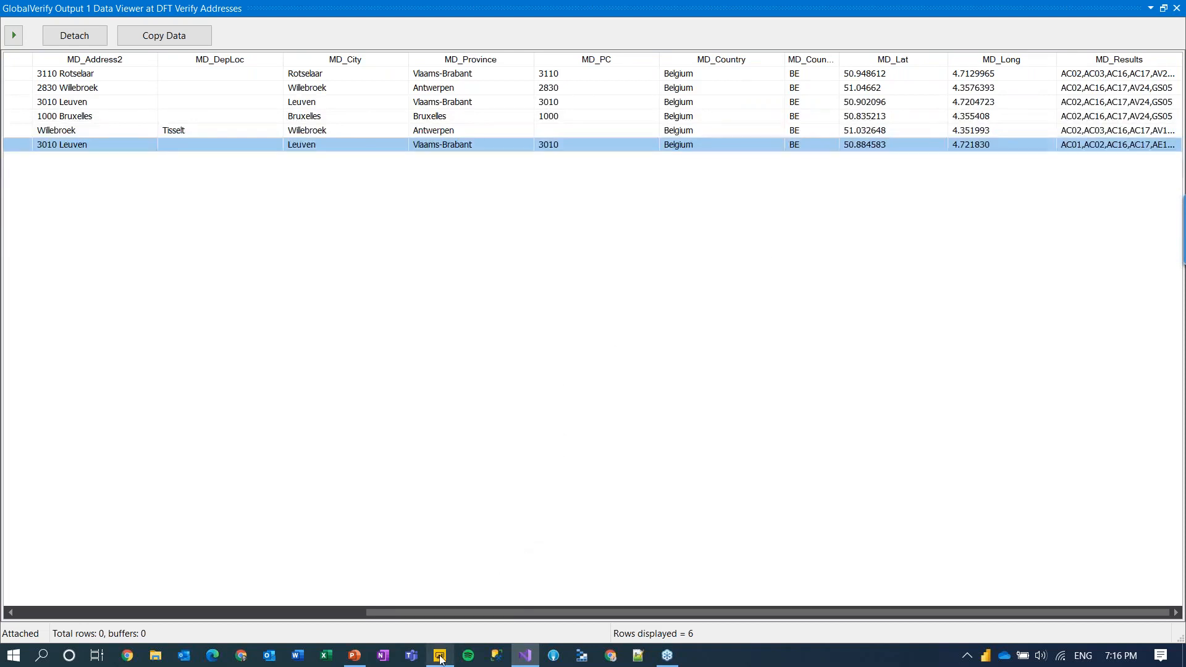
{"action": "mouse_move", "coordinate": [442, 655]}
{"action": "left_click", "coordinate": [450, 629]}
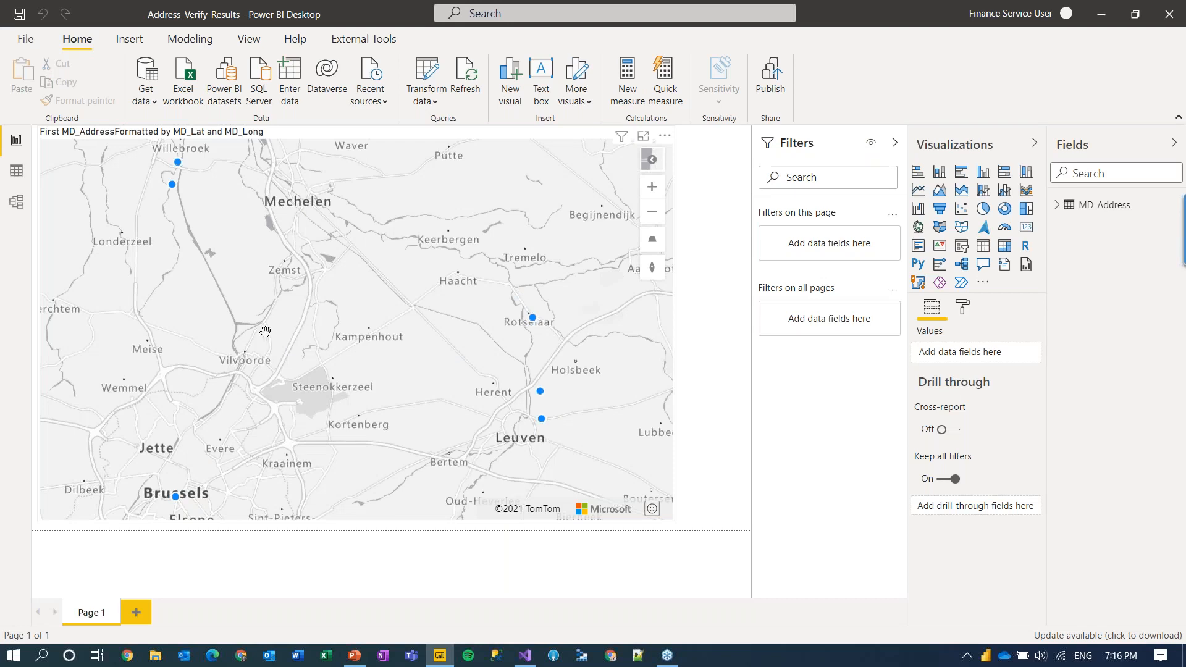
Step: Pan and zoom the map in on Tisselt and inspect its plotted address point
{"action": "left_click_drag", "start_coordinate": [213, 258], "coordinate": [286, 304]}
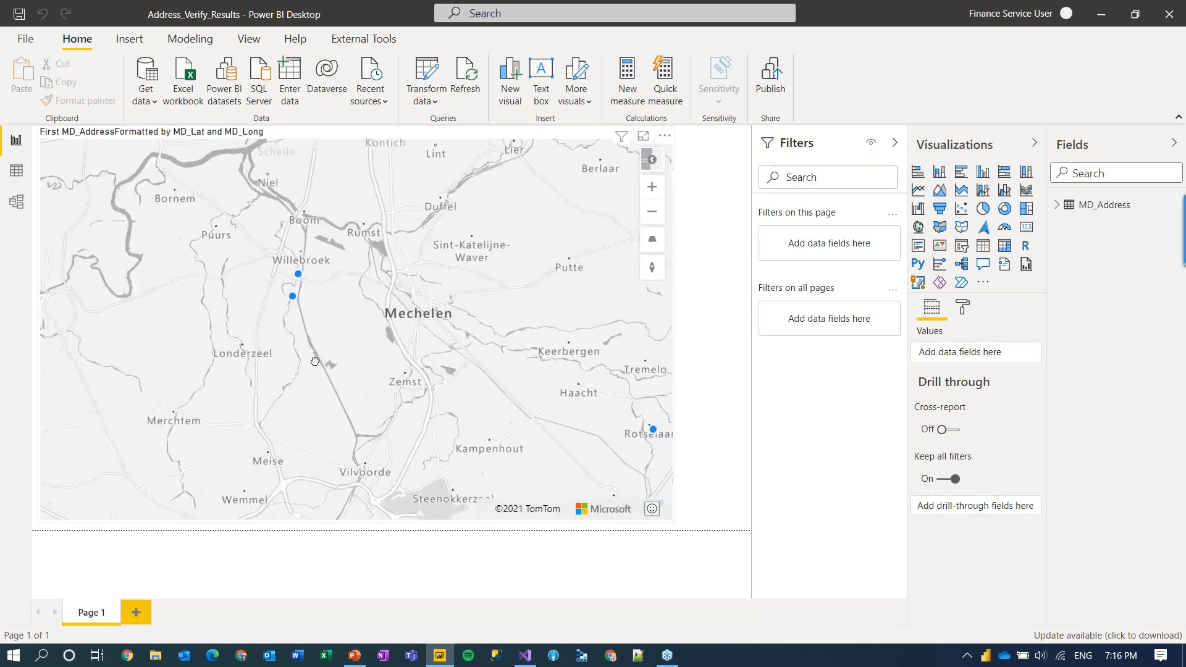
{"action": "scroll", "coordinate": [298, 312], "scroll_direction": "up", "scroll_amount": 3}
{"action": "scroll", "coordinate": [299, 315], "scroll_direction": "up", "scroll_amount": 5}
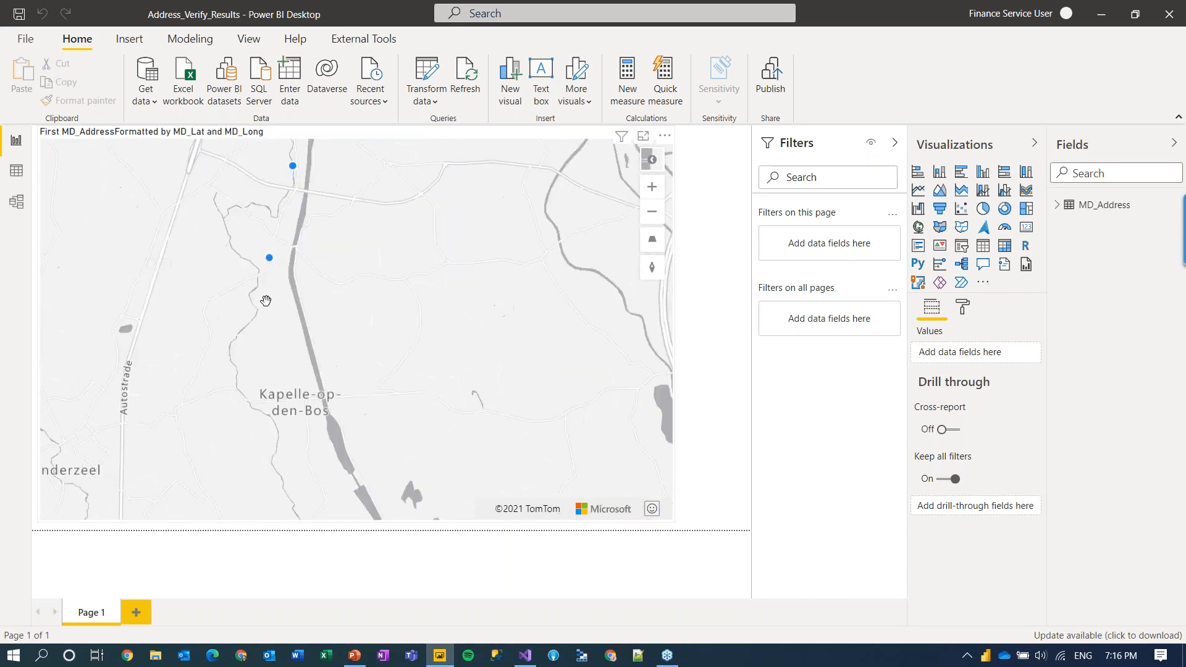
{"action": "left_click_drag", "start_coordinate": [254, 250], "coordinate": [233, 373]}
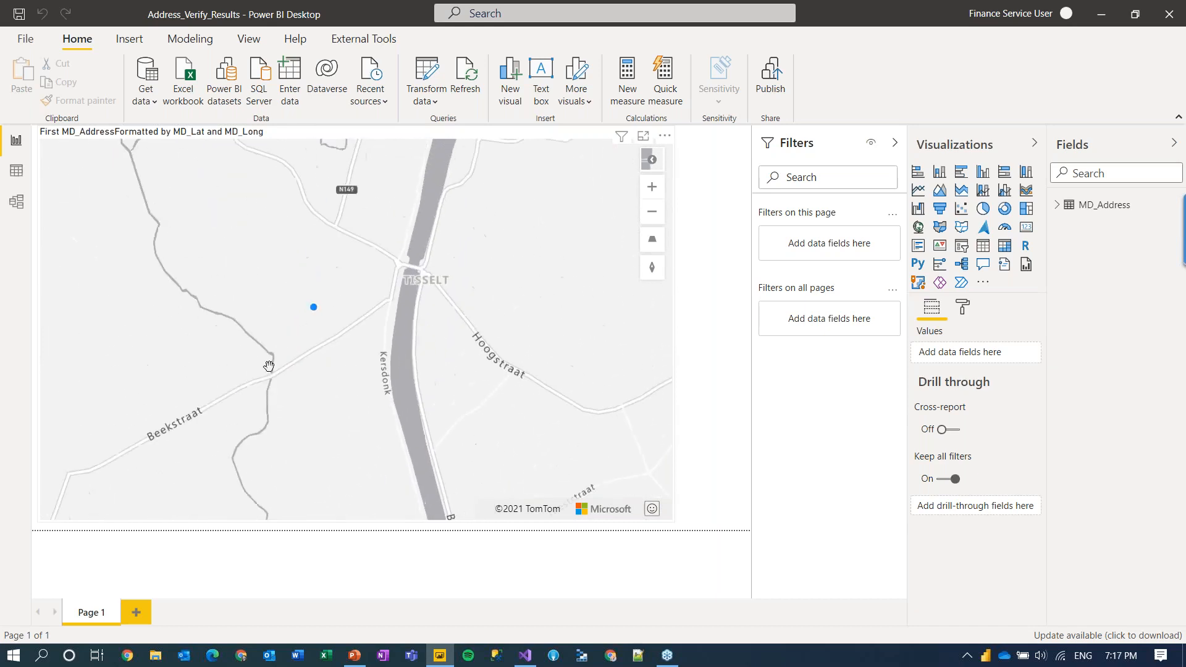
{"action": "scroll", "coordinate": [354, 360], "scroll_direction": "up", "scroll_amount": 2}
{"action": "scroll", "coordinate": [354, 360], "scroll_direction": "down", "scroll_amount": 1}
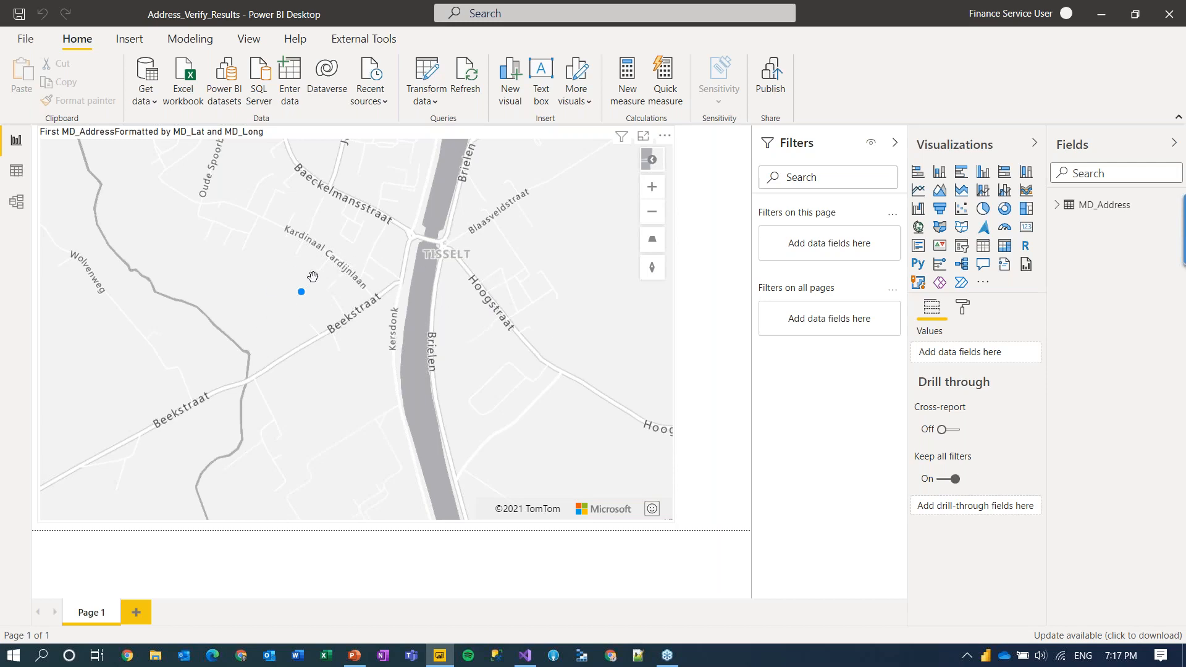
{"action": "mouse_move", "coordinate": [300, 293]}
Step: Zoom the map back out to the regional view around Mechelen, Leuven and Brussels
{"action": "scroll", "coordinate": [466, 360], "scroll_direction": "down", "scroll_amount": 2}
{"action": "scroll", "coordinate": [466, 360], "scroll_direction": "down", "scroll_amount": 4}
{"action": "left_click_drag", "start_coordinate": [398, 347], "coordinate": [286, 257]}
{"action": "left_click_drag", "start_coordinate": [352, 405], "coordinate": [392, 223]}
{"action": "left_click_drag", "start_coordinate": [395, 394], "coordinate": [210, 463]}
{"action": "scroll", "coordinate": [297, 369], "scroll_direction": "down", "scroll_amount": 3}
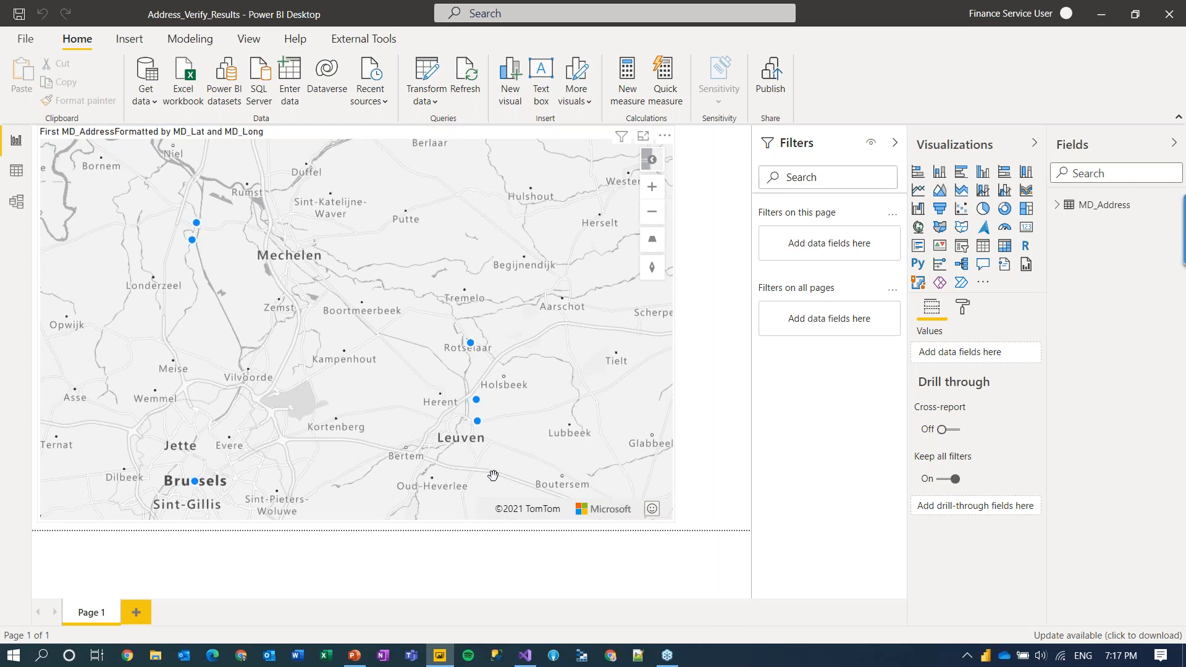
Step: Start the PowerPoint slide show from the DEMO slide
{"action": "mouse_move", "coordinate": [354, 657]}
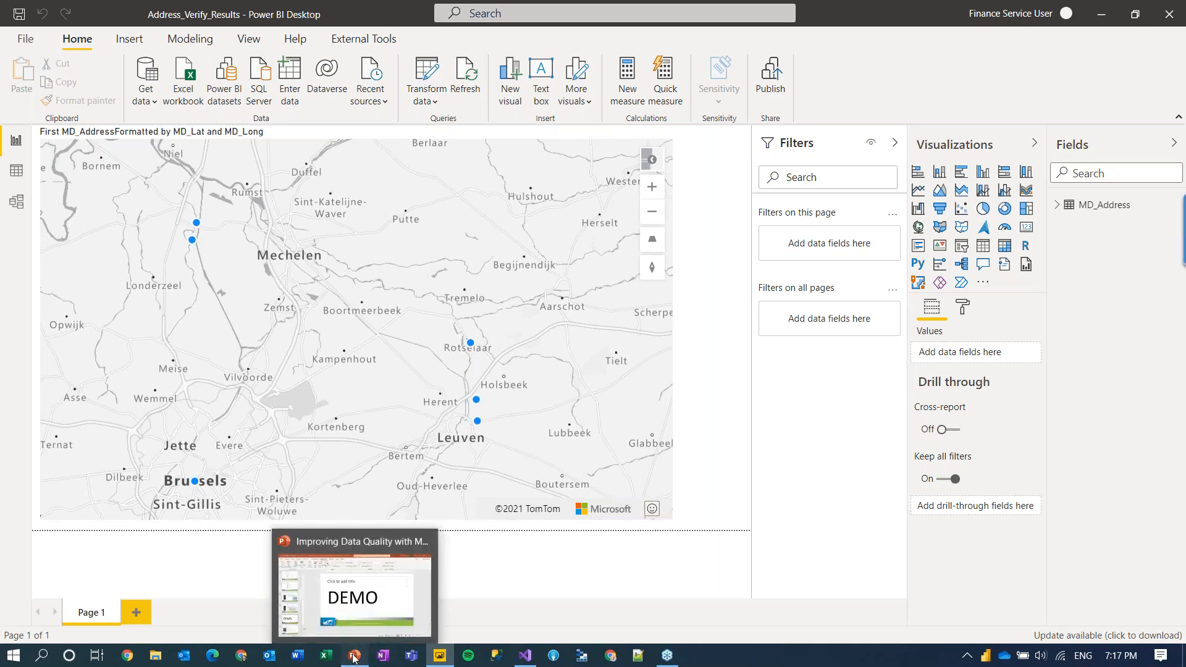
{"action": "left_click", "coordinate": [396, 541]}
{"action": "left_click", "coordinate": [1018, 637]}
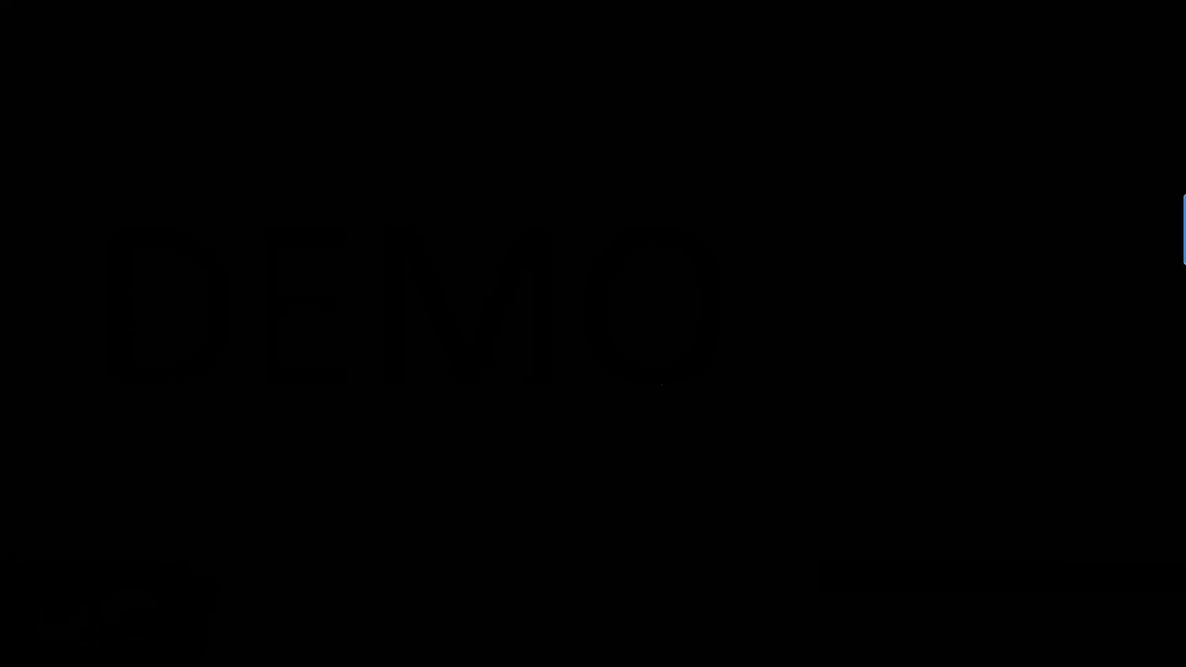
Step: Advance through the Verify Addresses slides to the AC01–AC17 result codes explanation
{"action": "key", "text": "Right"}
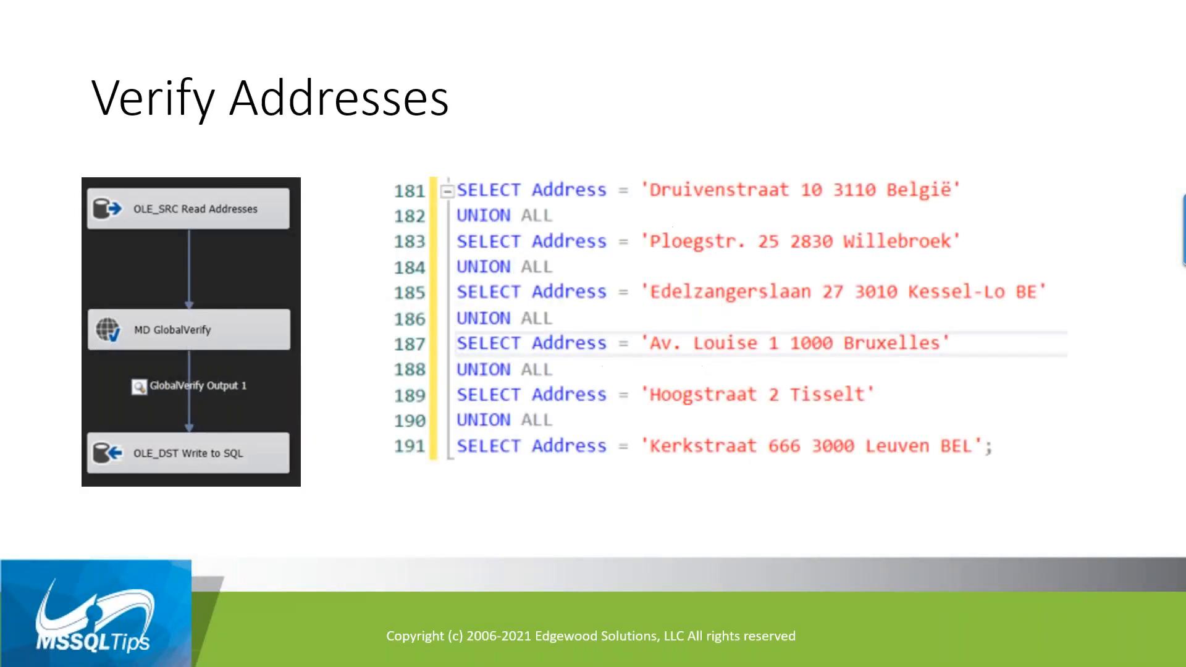
{"action": "key", "text": "Right"}
{"action": "key", "text": "Right"}
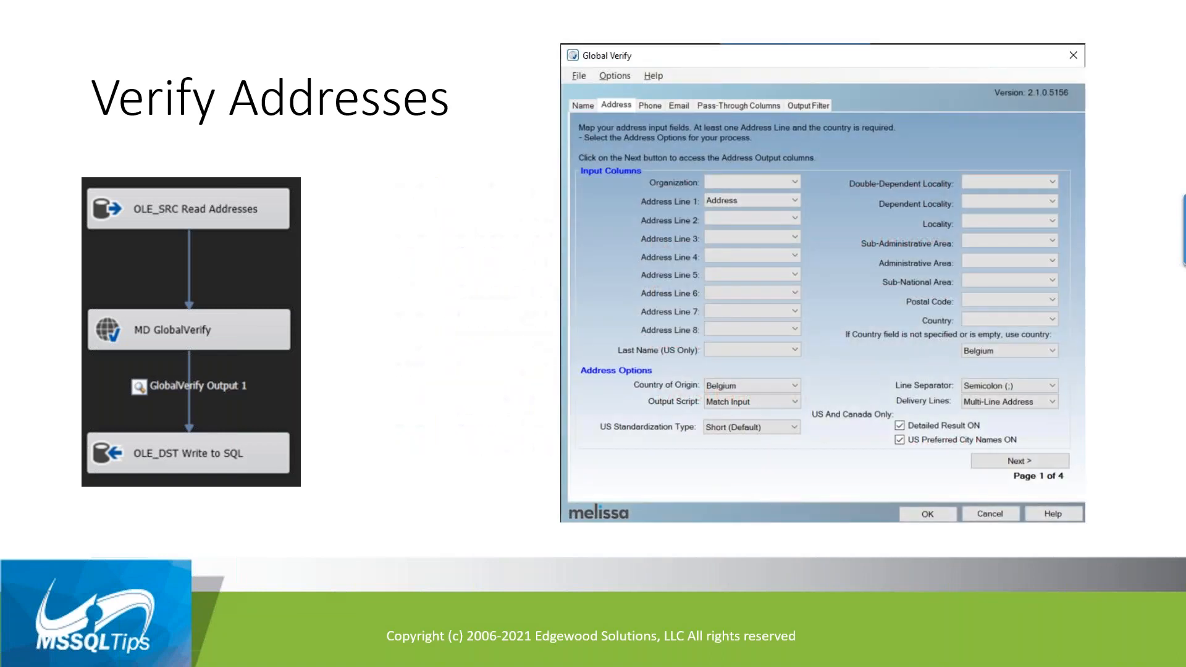
{"action": "key", "text": "Right"}
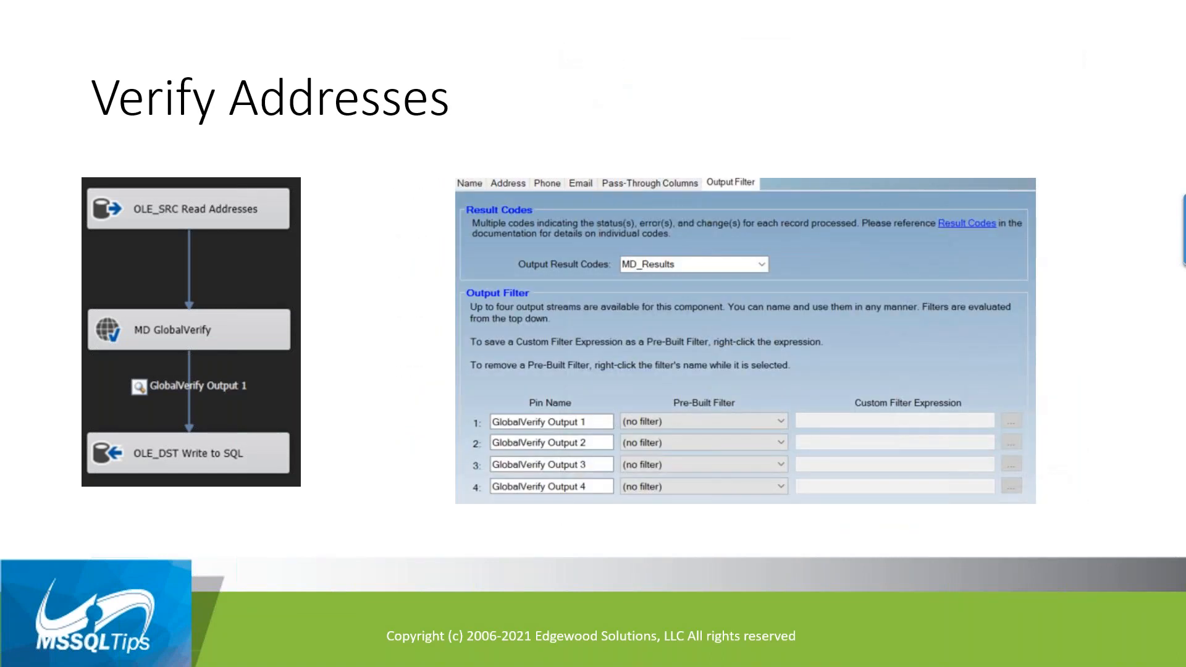
{"action": "key", "text": "Right"}
{"action": "key", "text": "Right"}
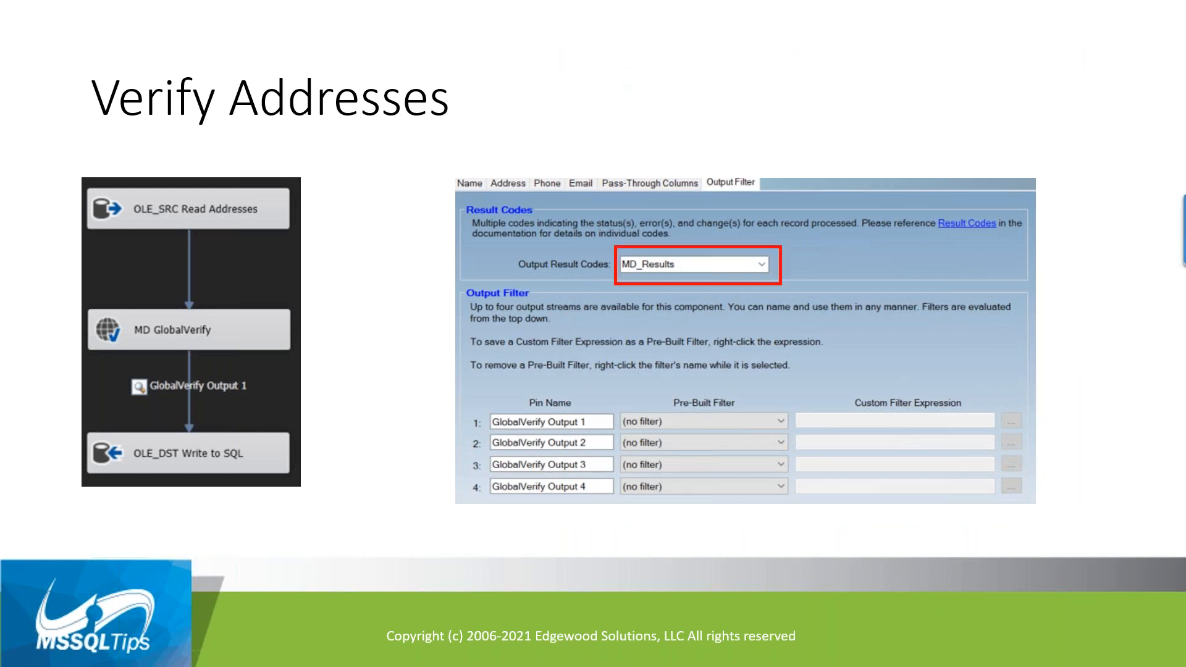
{"action": "key", "text": "Right"}
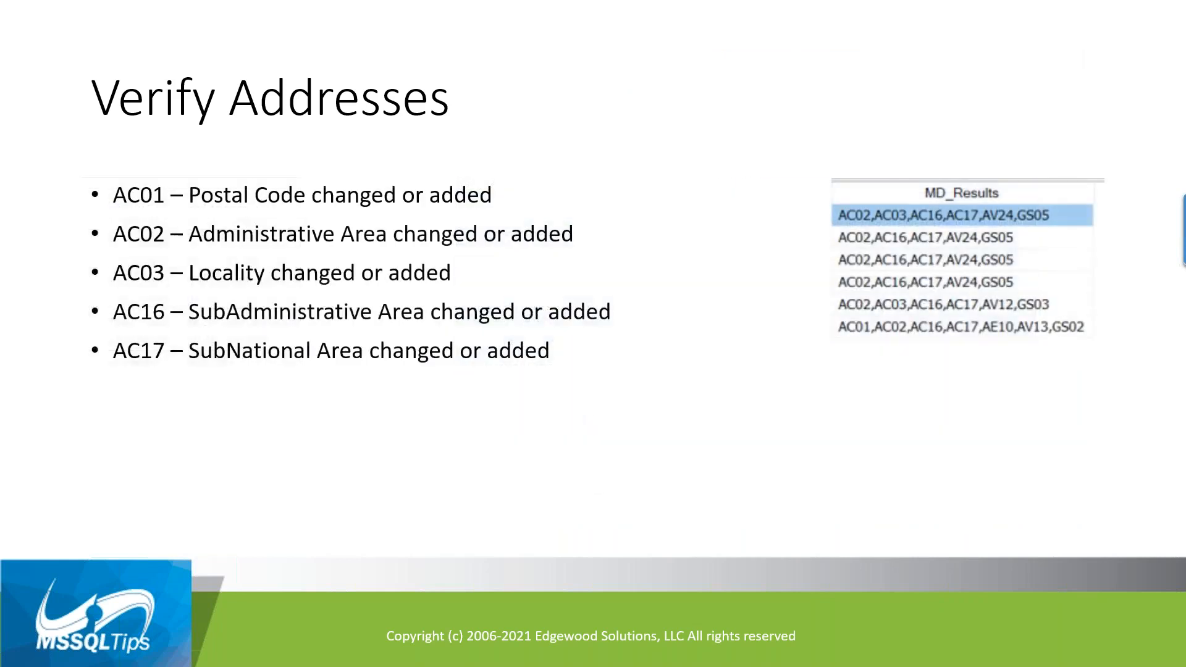
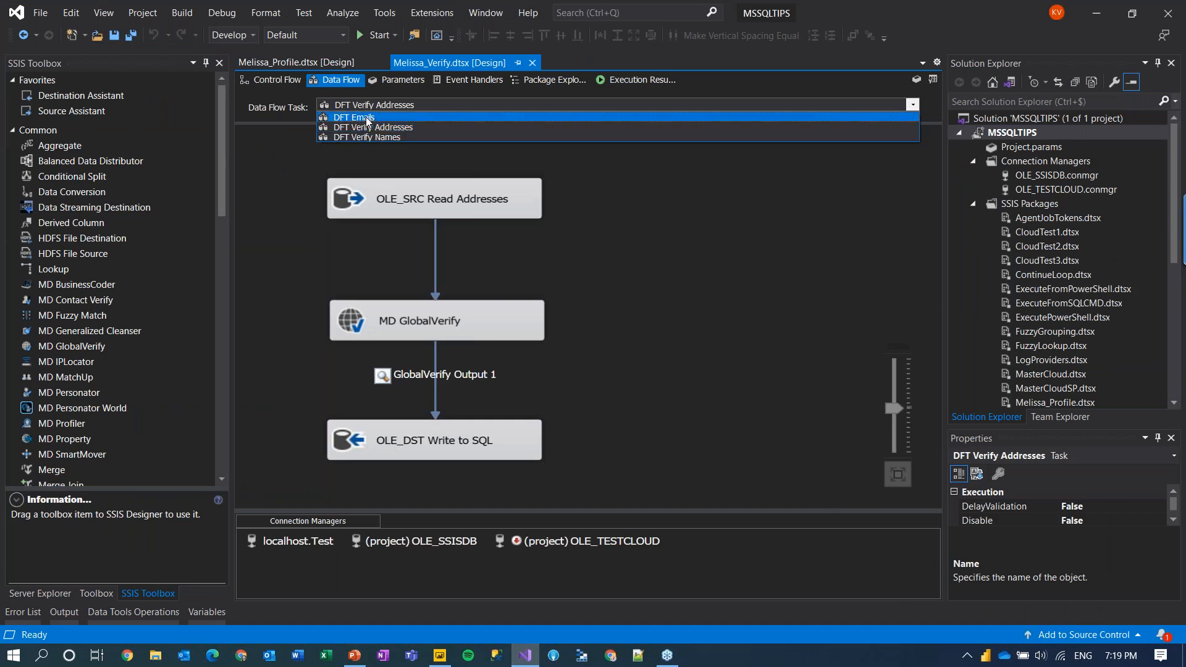
Step: Open the OLE_SRC Read Names source editor of DFT Verify Names, maximized
{"action": "left_click", "coordinate": [378, 137]}
{"action": "double_click", "coordinate": [674, 195]}
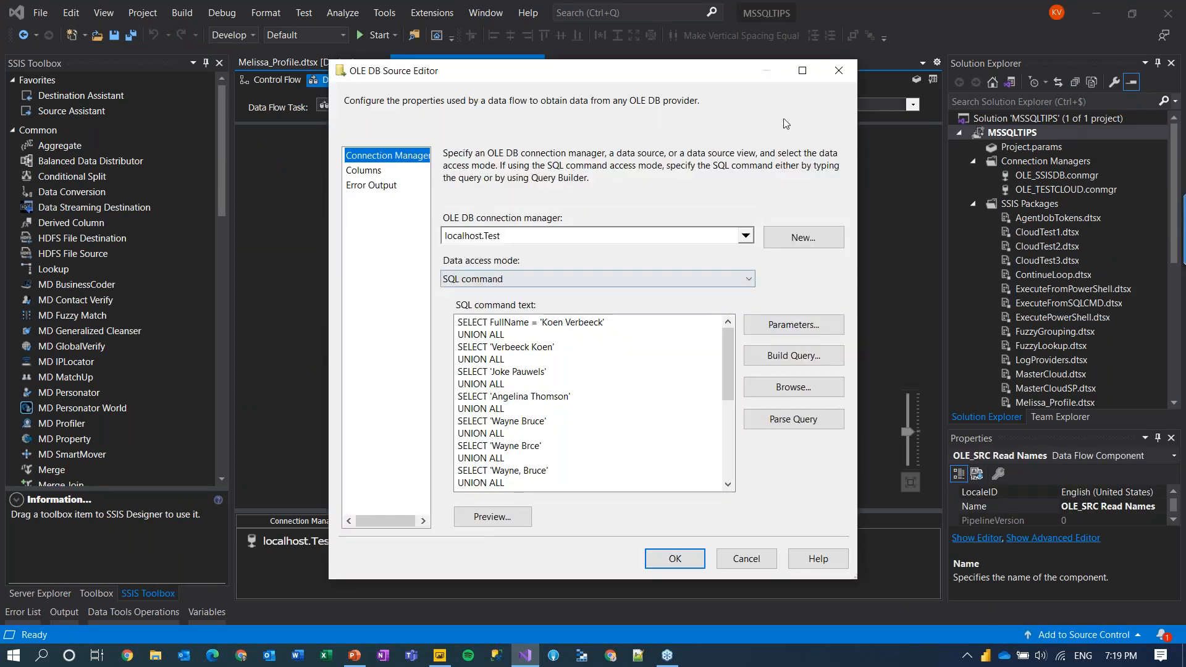
{"action": "left_click", "coordinate": [802, 71]}
Step: Preview the sample full names the source query returns, widening the FullName column
{"action": "left_click", "coordinate": [173, 580]}
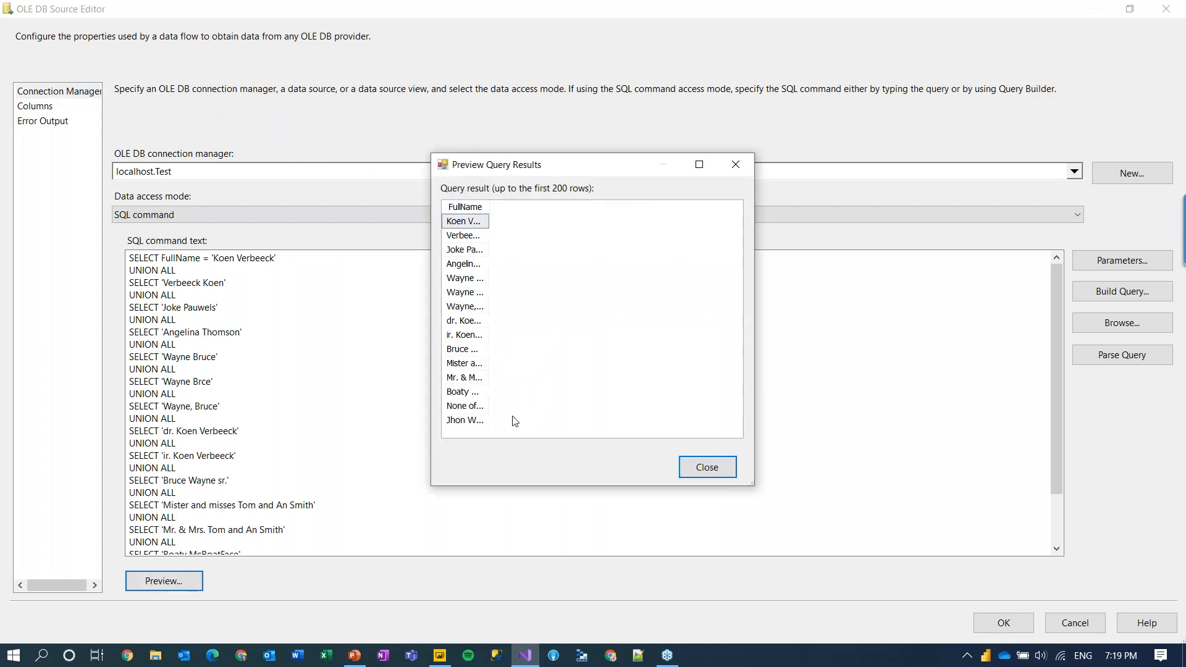
{"action": "left_click_drag", "start_coordinate": [488, 205], "coordinate": [661, 206]}
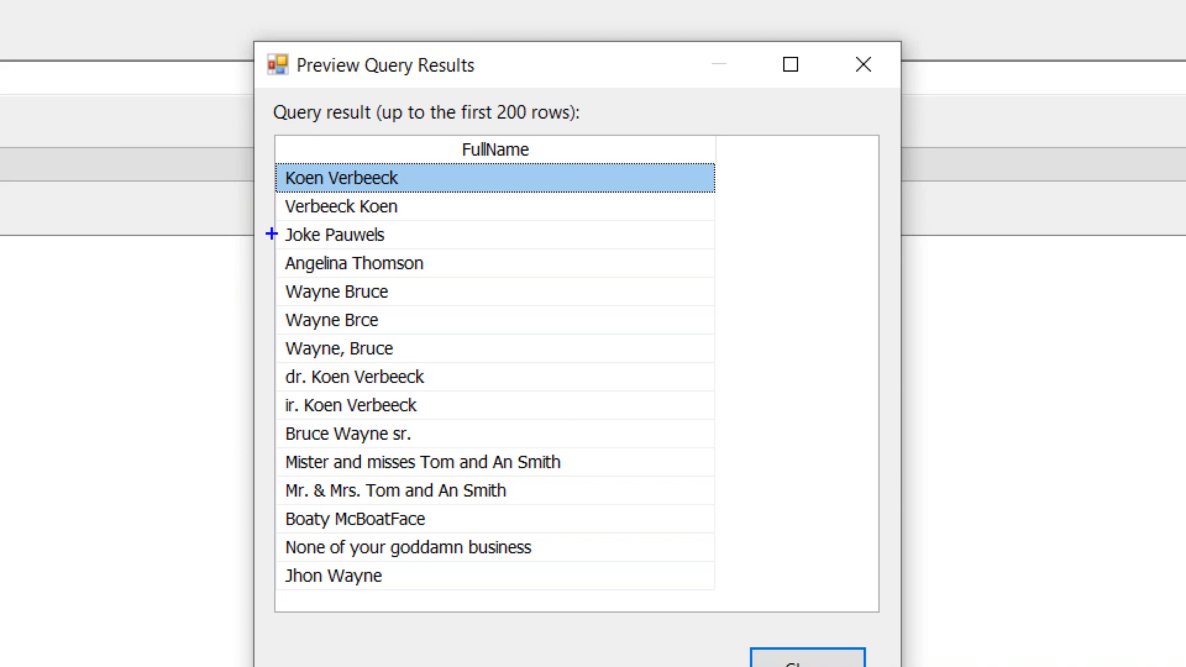
{"action": "left_click_drag", "start_coordinate": [276, 221], "coordinate": [356, 236]}
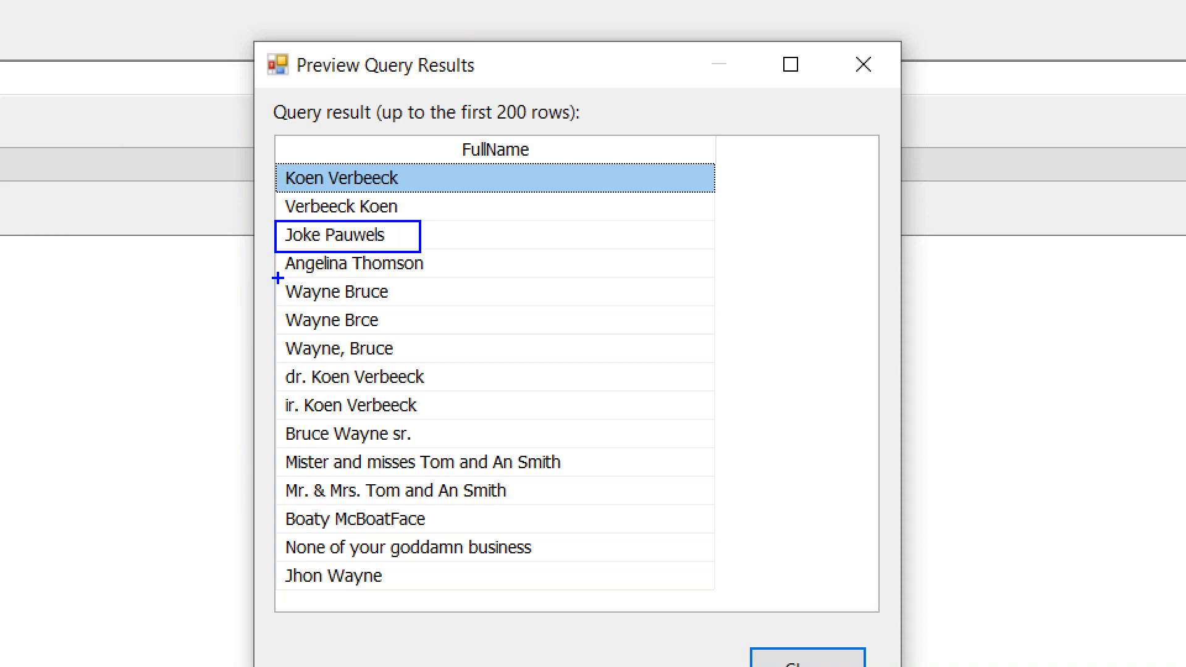
{"action": "left_click_drag", "start_coordinate": [273, 286], "coordinate": [438, 250]}
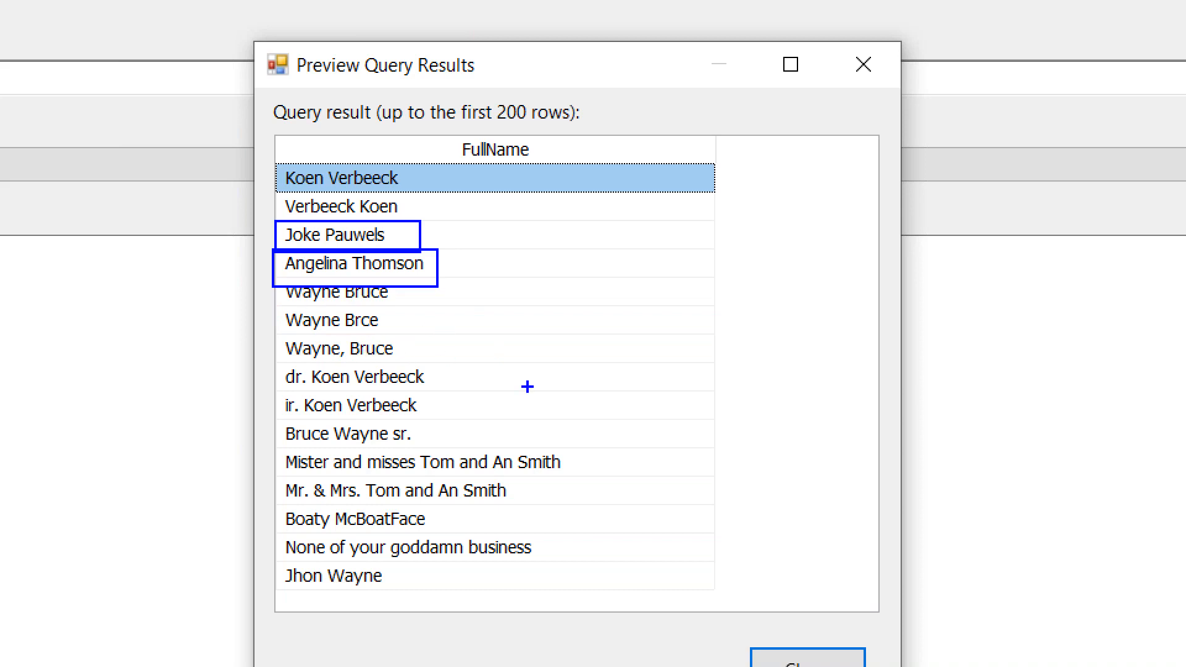
{"action": "mouse_move", "coordinate": [281, 394]}
{"action": "left_mouse_down"}
{"action": "mouse_move", "coordinate": [310, 361]}
{"action": "mouse_move", "coordinate": [275, 425]}
{"action": "mouse_move", "coordinate": [305, 391]}
{"action": "left_mouse_up"}
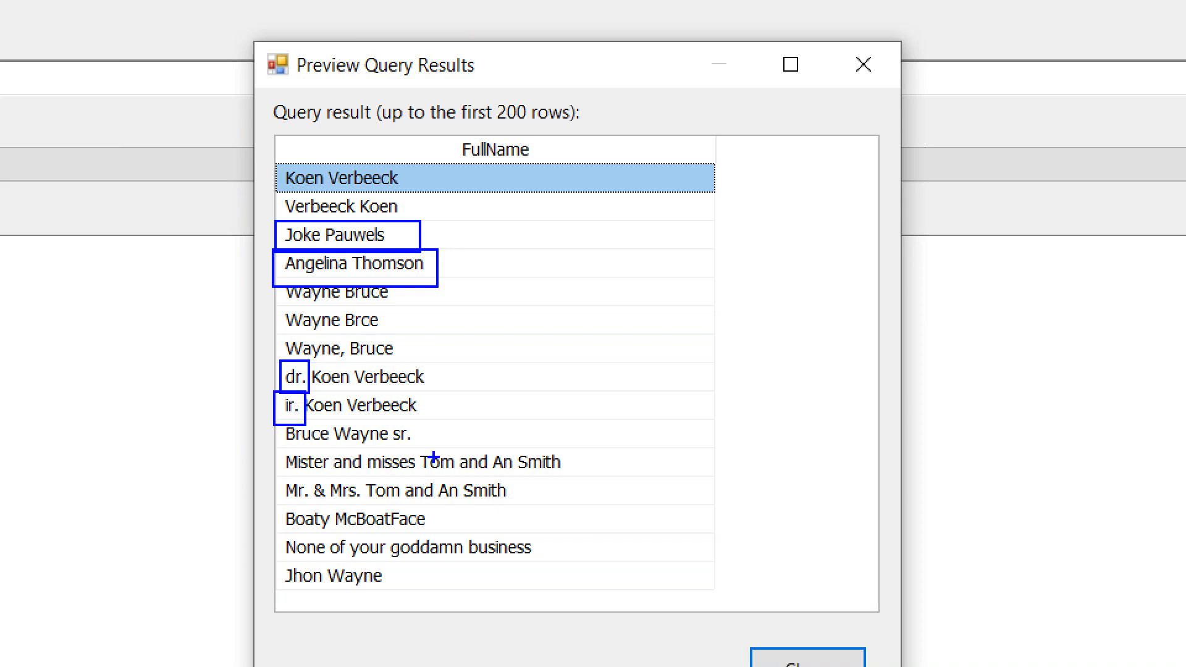
{"action": "left_click_drag", "start_coordinate": [385, 448], "coordinate": [417, 422]}
{"action": "left_click_drag", "start_coordinate": [284, 591], "coordinate": [378, 563]}
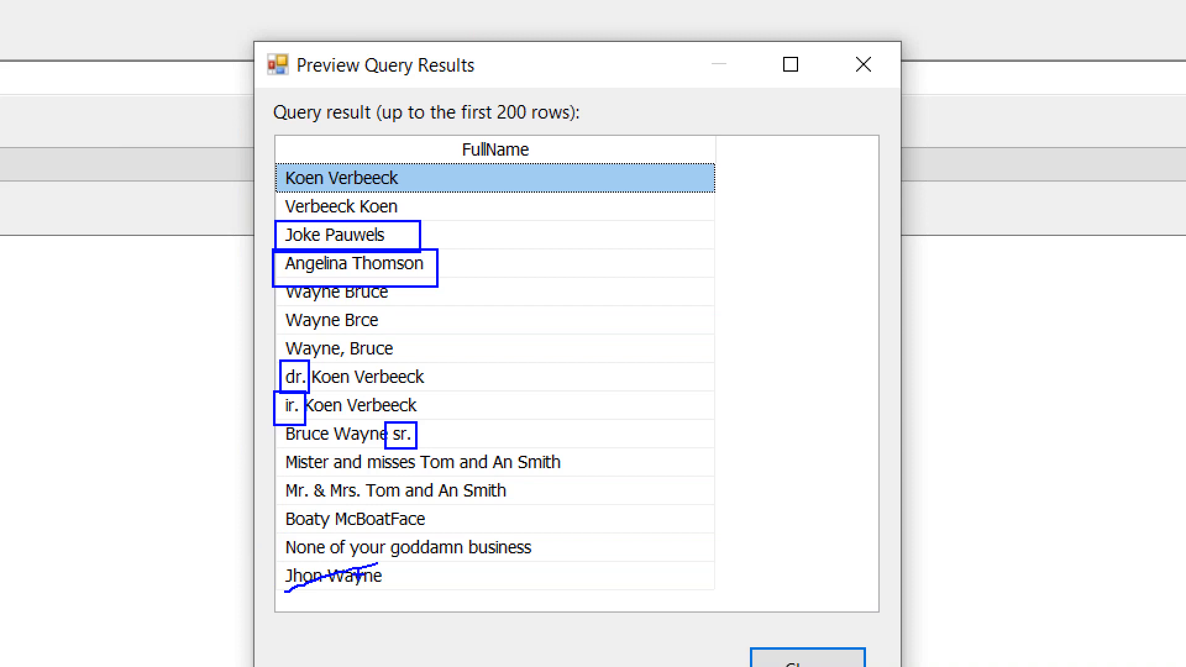
{"action": "mouse_move", "coordinate": [290, 577]}
{"action": "left_mouse_down"}
{"action": "mouse_move", "coordinate": [325, 588]}
{"action": "mouse_move", "coordinate": [402, 561]}
{"action": "left_mouse_up"}
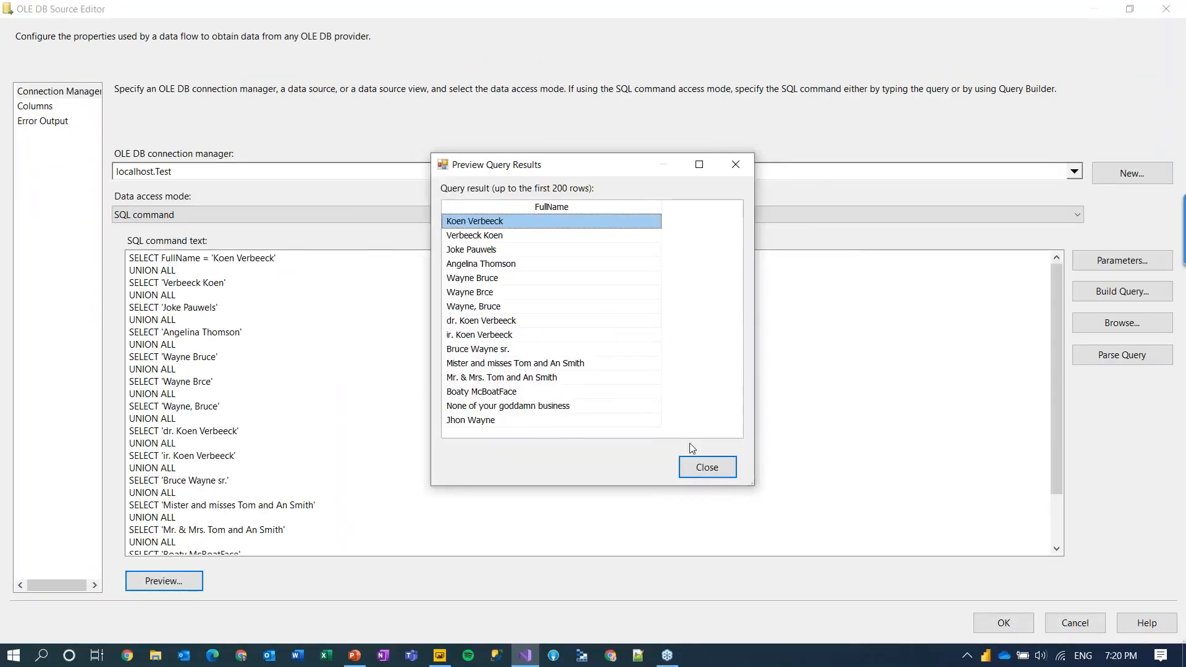
{"action": "left_click", "coordinate": [807, 660]}
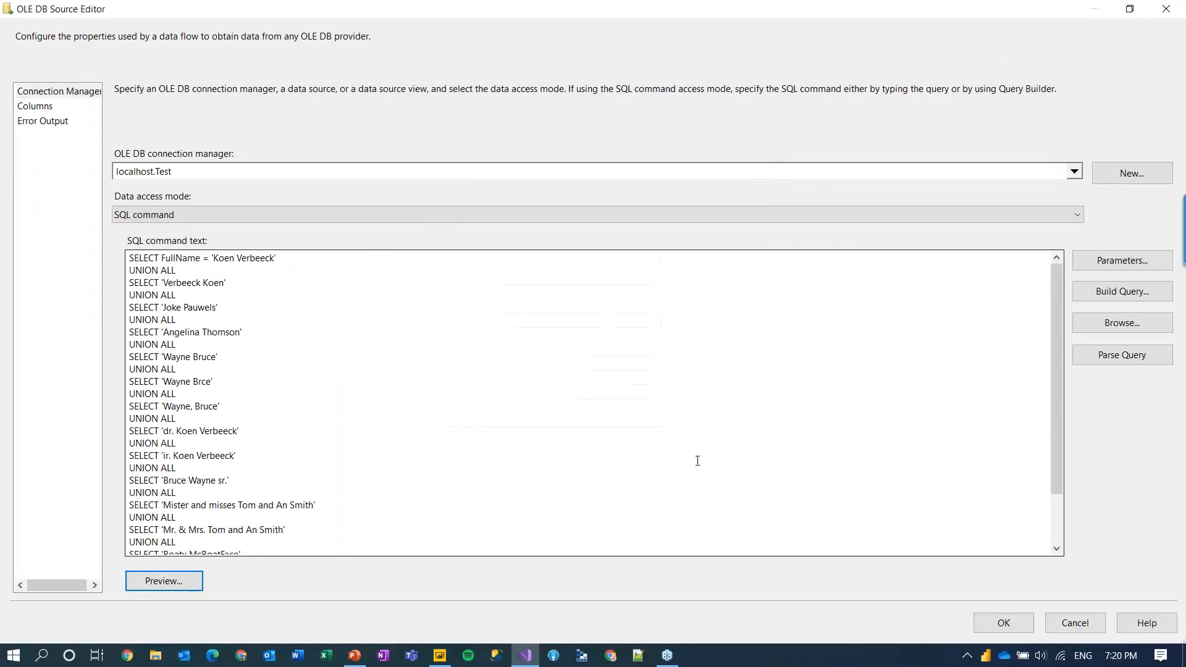
Step: Review MD Contact Verify's Pass-Through Columns and Output Filter settings without changing anything
{"action": "left_click", "coordinate": [1074, 623]}
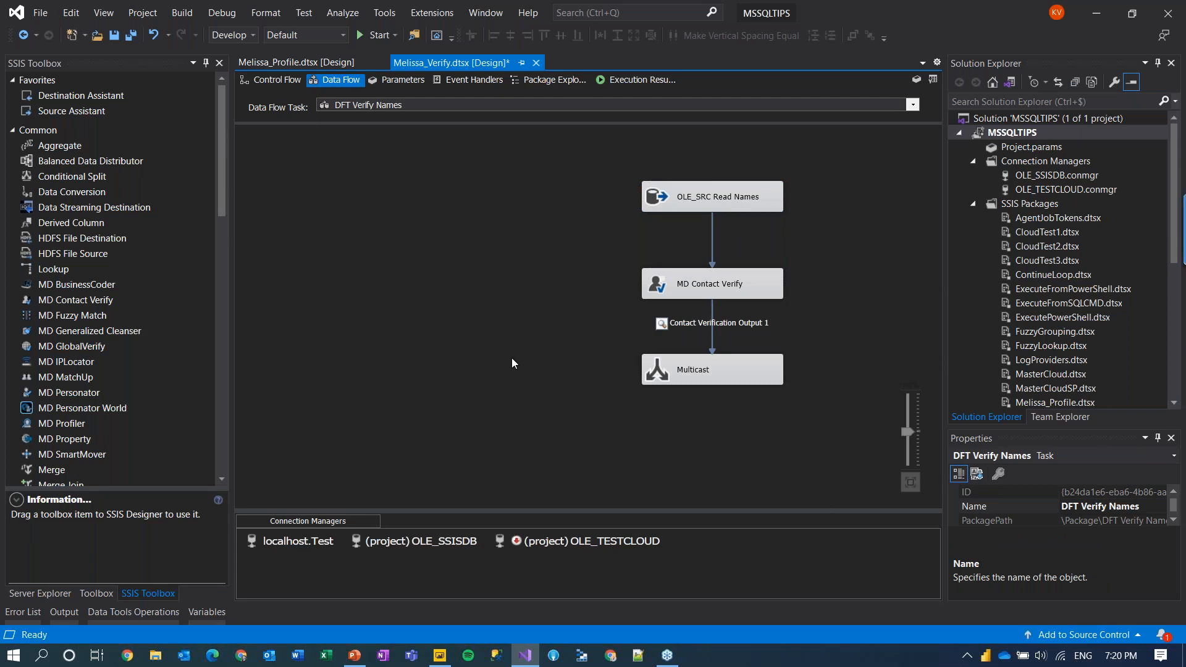
{"action": "double_click", "coordinate": [648, 290]}
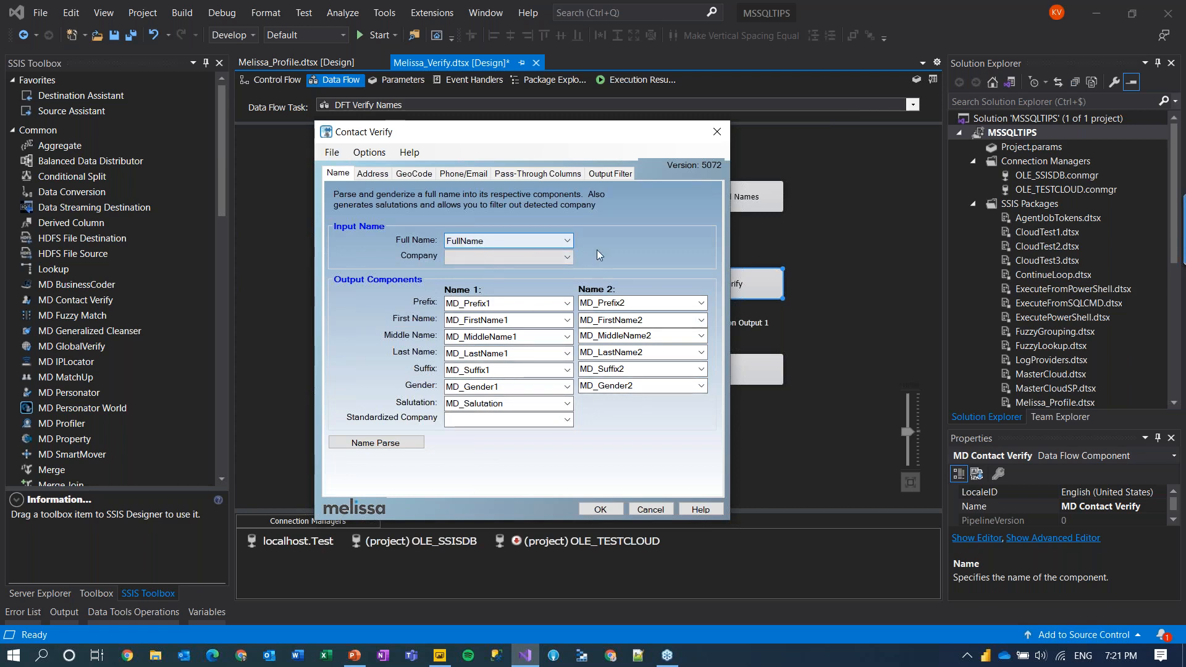
{"action": "left_click", "coordinate": [547, 177]}
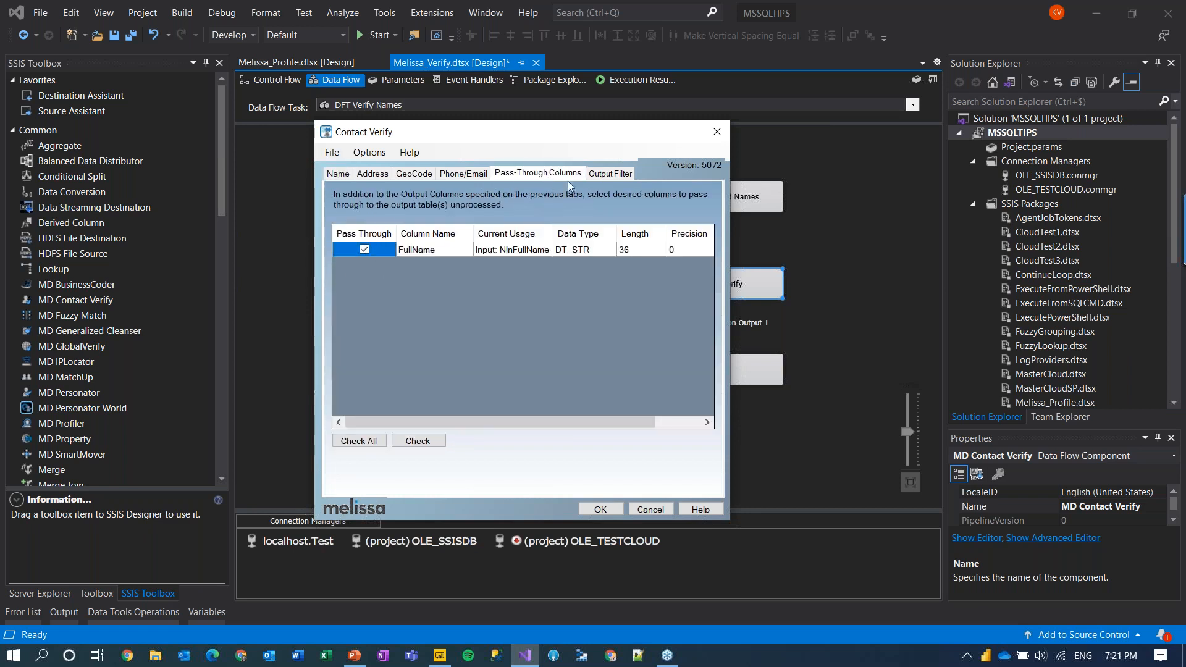
{"action": "left_click", "coordinate": [618, 175]}
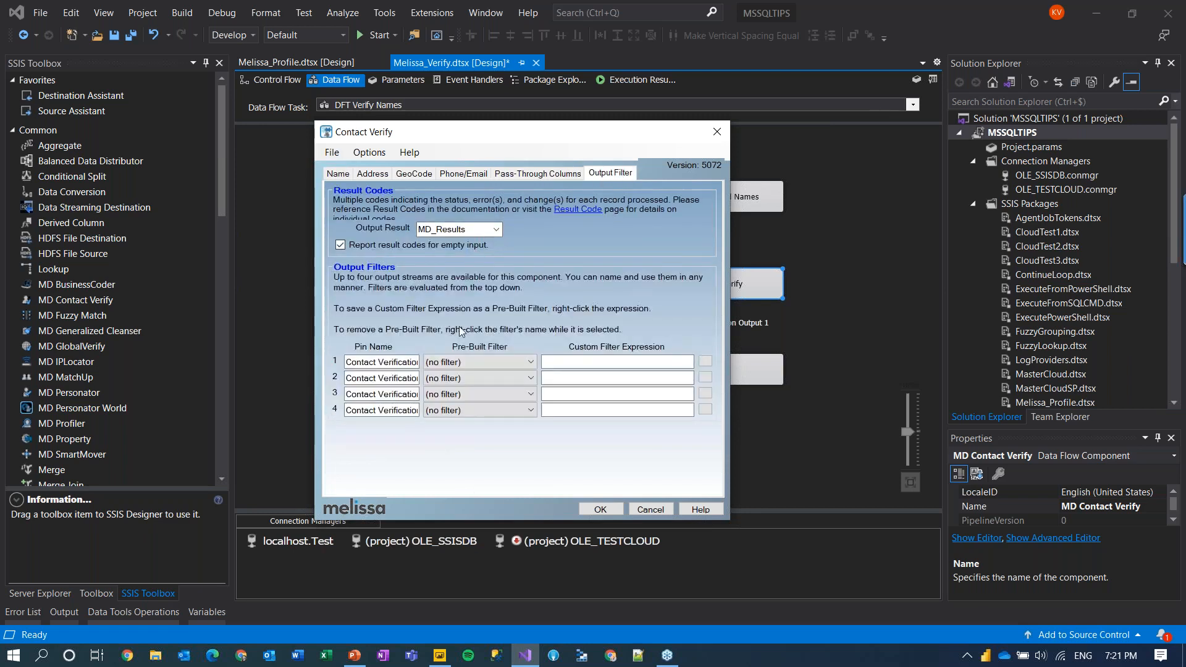
{"action": "left_click", "coordinate": [651, 510]}
Step: Execute the DFT Verify Names data flow task
{"action": "left_click", "coordinate": [506, 267]}
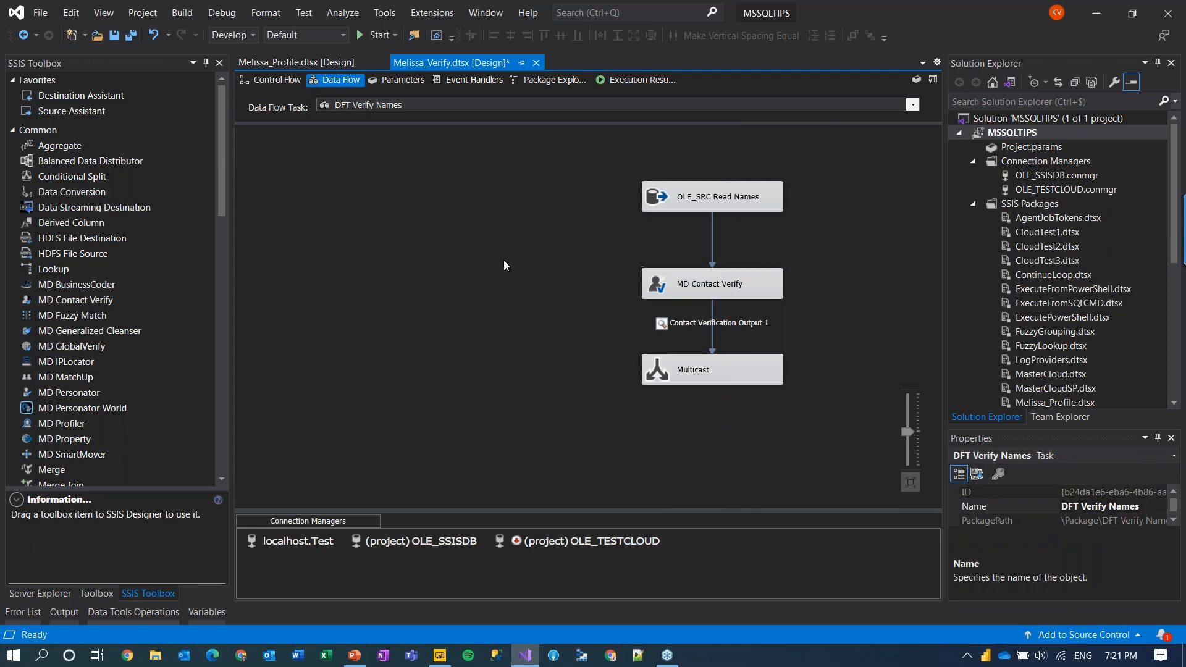
{"action": "right_click", "coordinate": [487, 239]}
{"action": "left_click", "coordinate": [522, 331]}
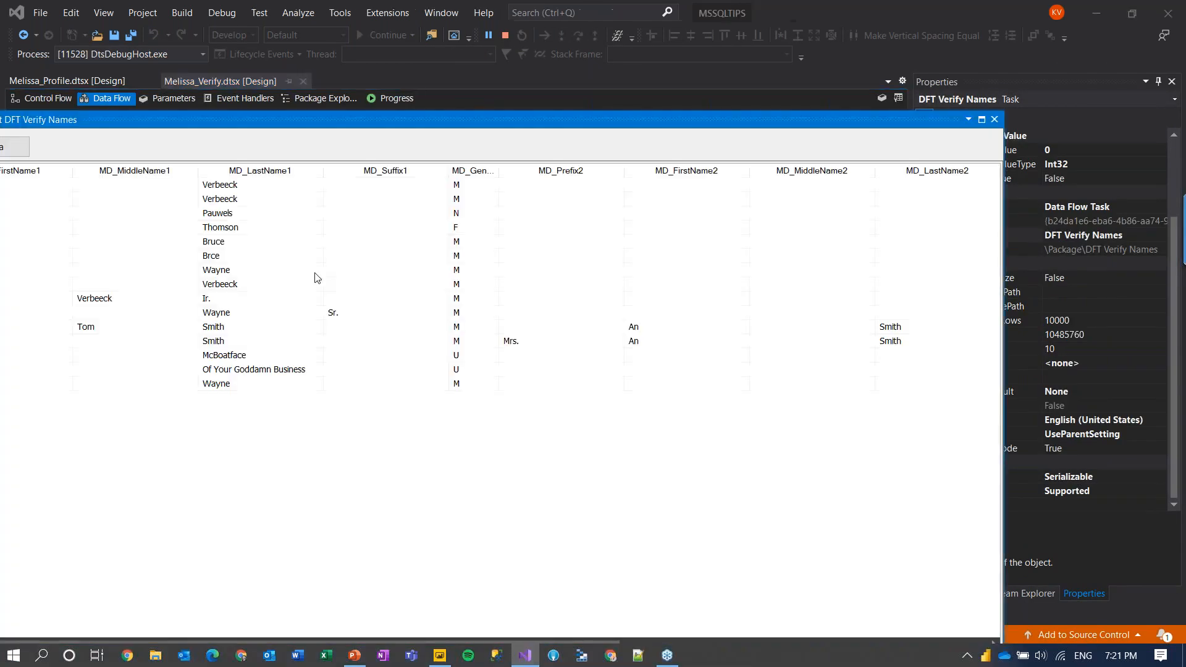
{"action": "double_click", "coordinate": [410, 118]}
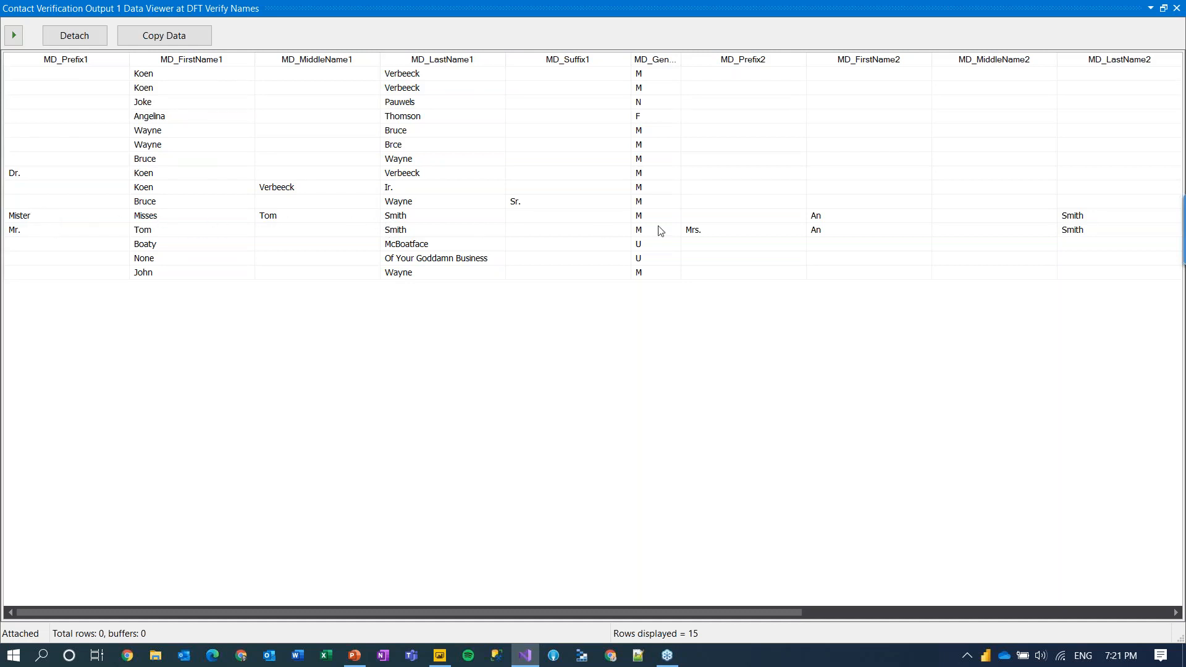
{"action": "left_click", "coordinate": [817, 218]}
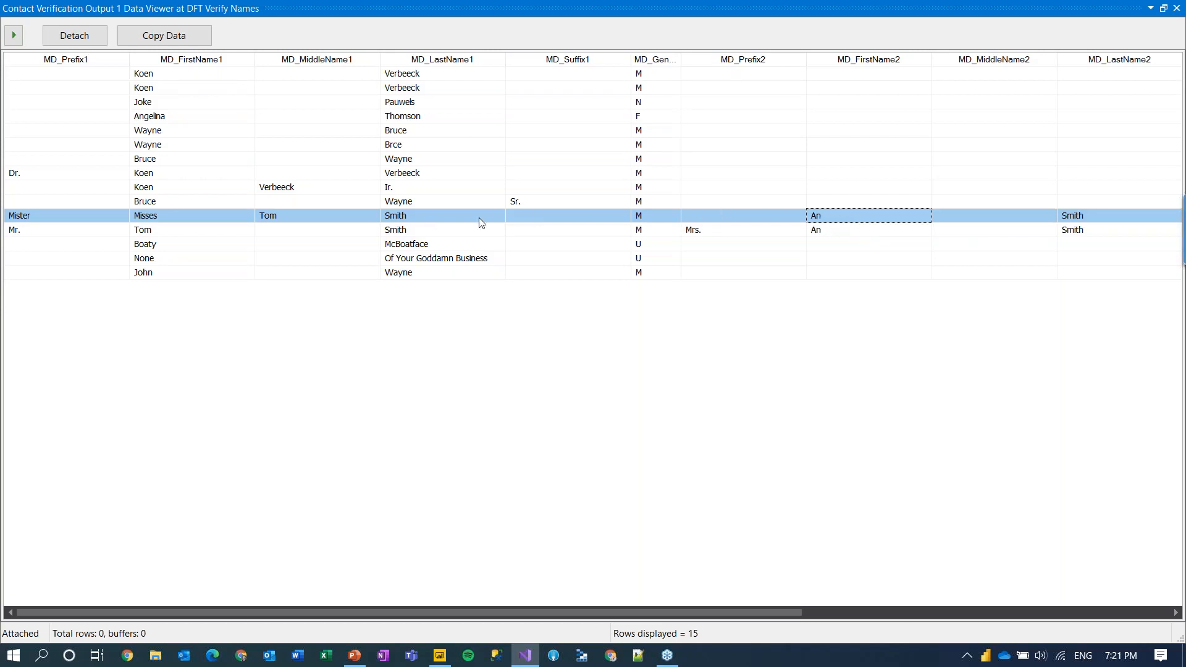
{"action": "left_click", "coordinate": [46, 233]}
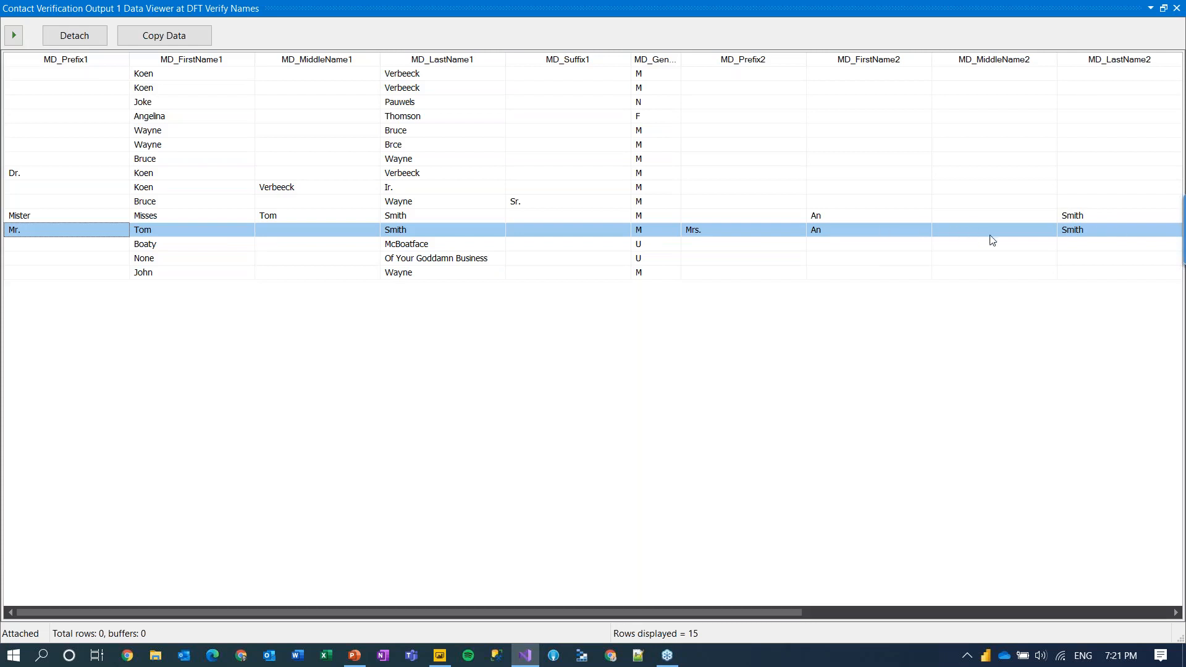
{"action": "left_click_drag", "start_coordinate": [680, 60], "coordinate": [724, 59]}
{"action": "left_click", "coordinate": [656, 74]}
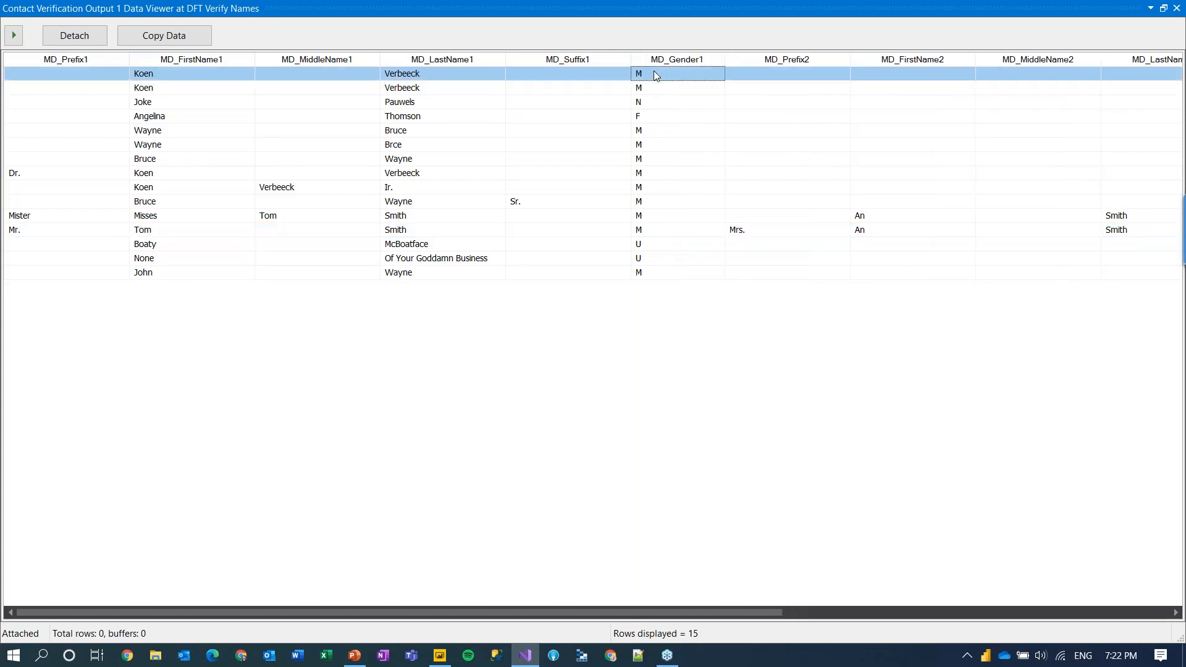
{"action": "left_click", "coordinate": [653, 103]}
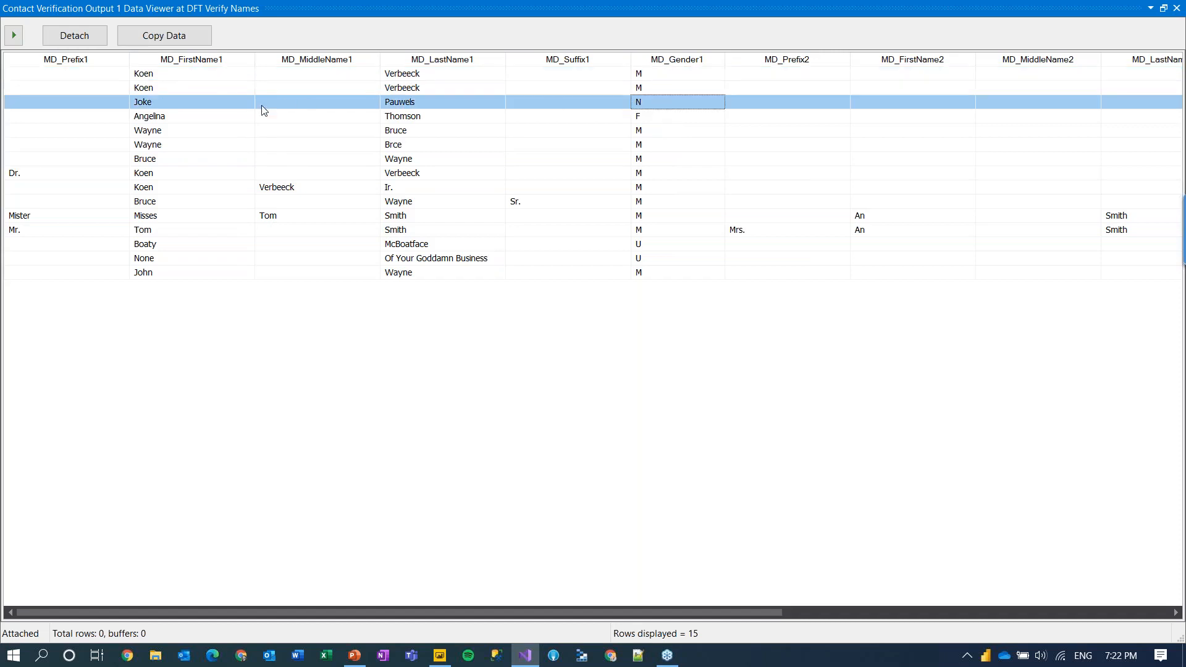
{"action": "left_click", "coordinate": [687, 115]}
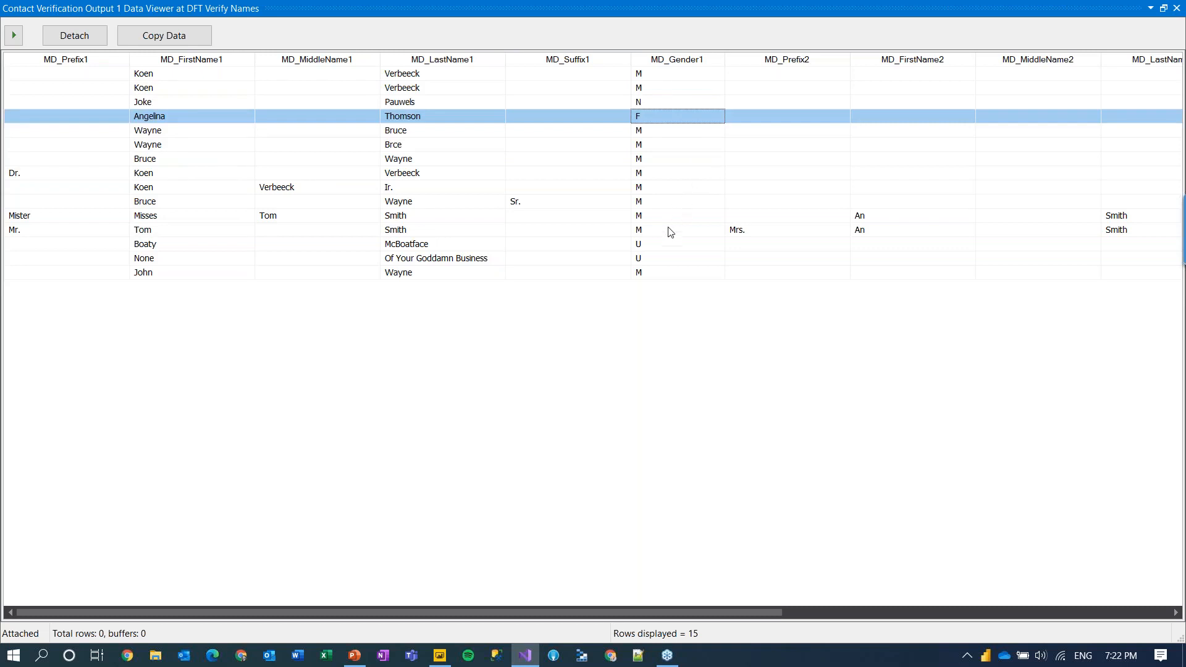
{"action": "left_click", "coordinate": [663, 244]}
{"action": "left_click", "coordinate": [656, 261], "text": "shift"}
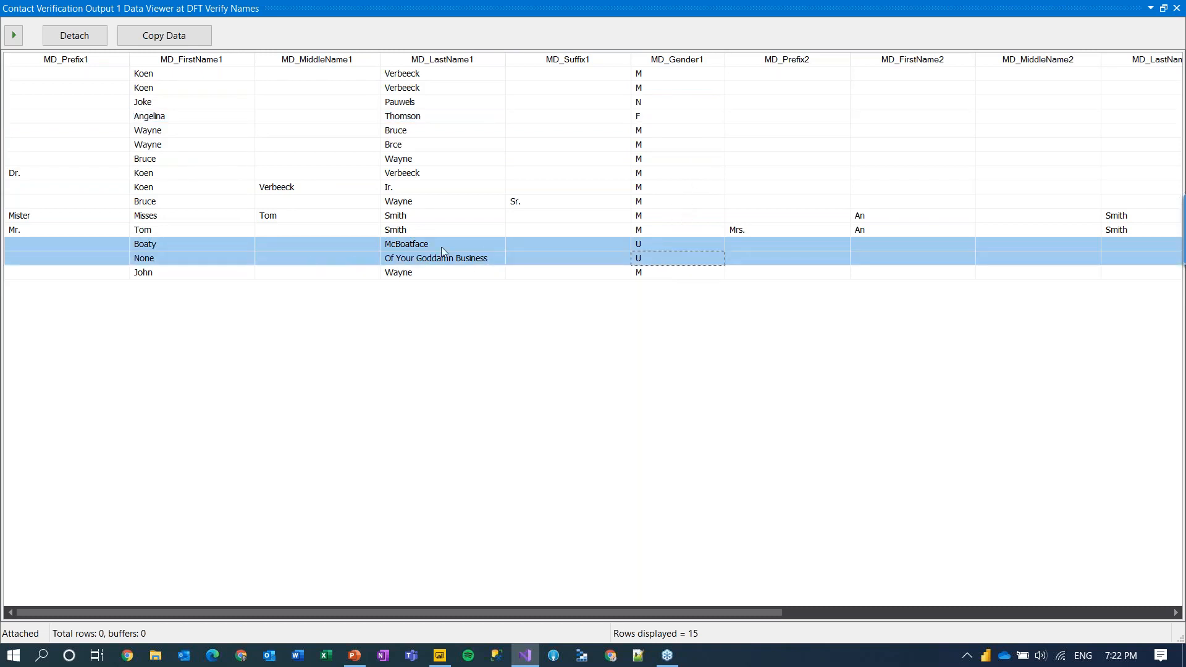
{"action": "left_click", "coordinate": [161, 278]}
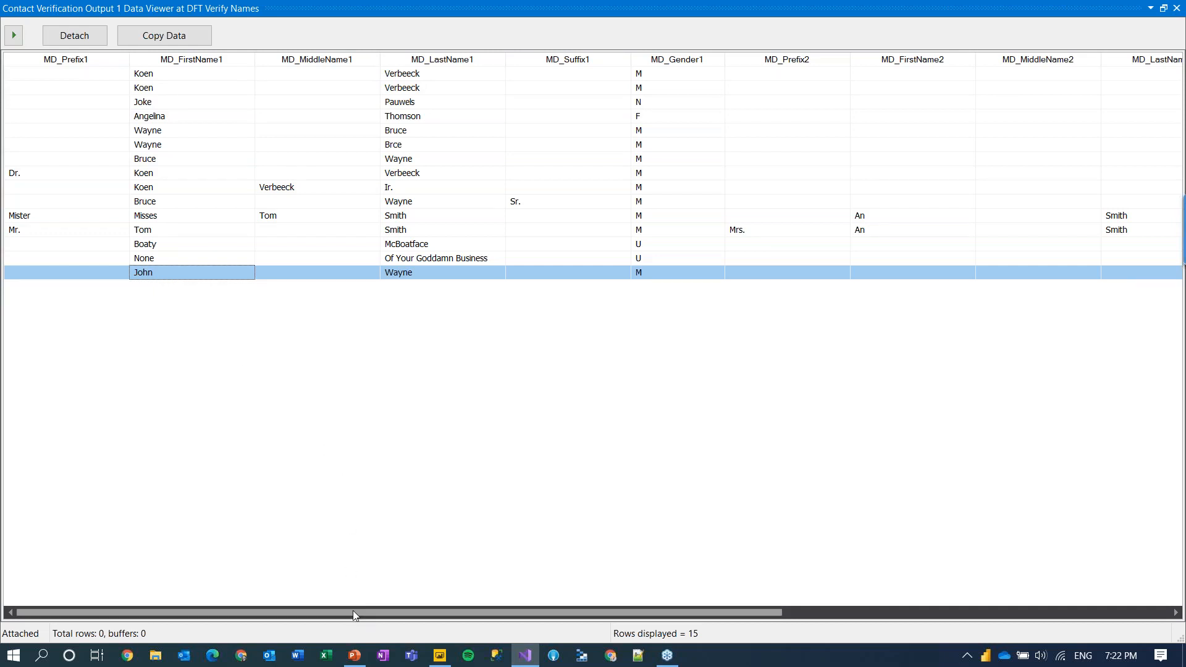
{"action": "left_click_drag", "start_coordinate": [355, 614], "coordinate": [806, 621]}
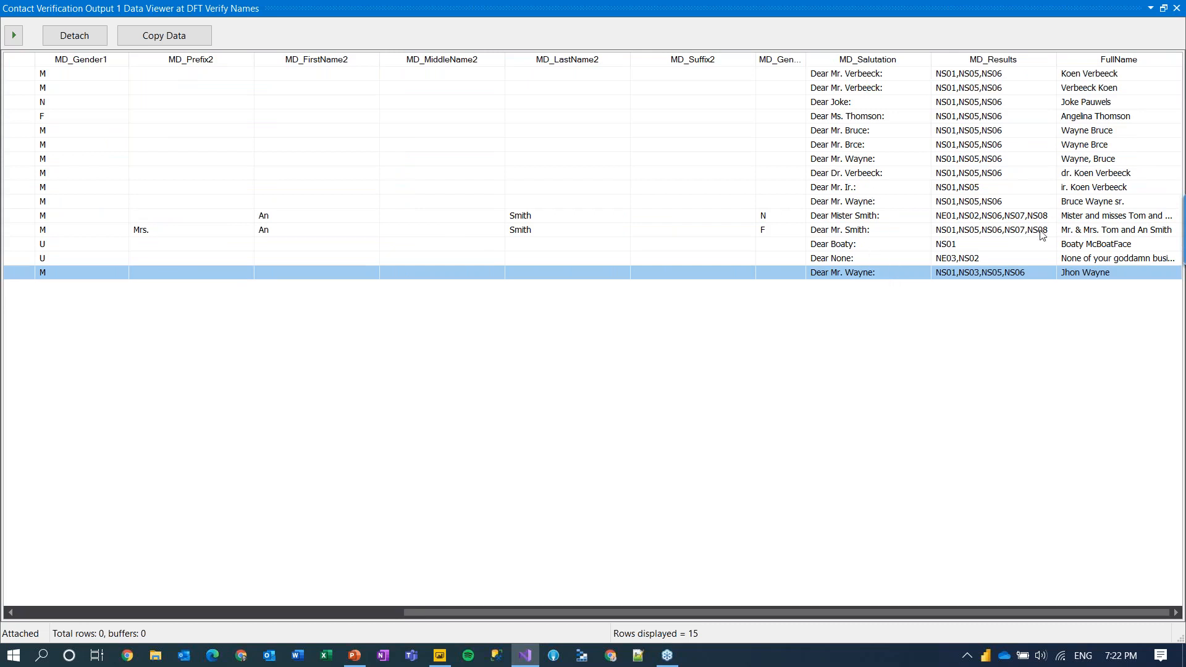
Step: Close the data viewer, stop debugging, and switch to the DFT Emails data flow
{"action": "double_click", "coordinate": [907, 15]}
{"action": "left_click_drag", "start_coordinate": [907, 14], "coordinate": [798, 89]}
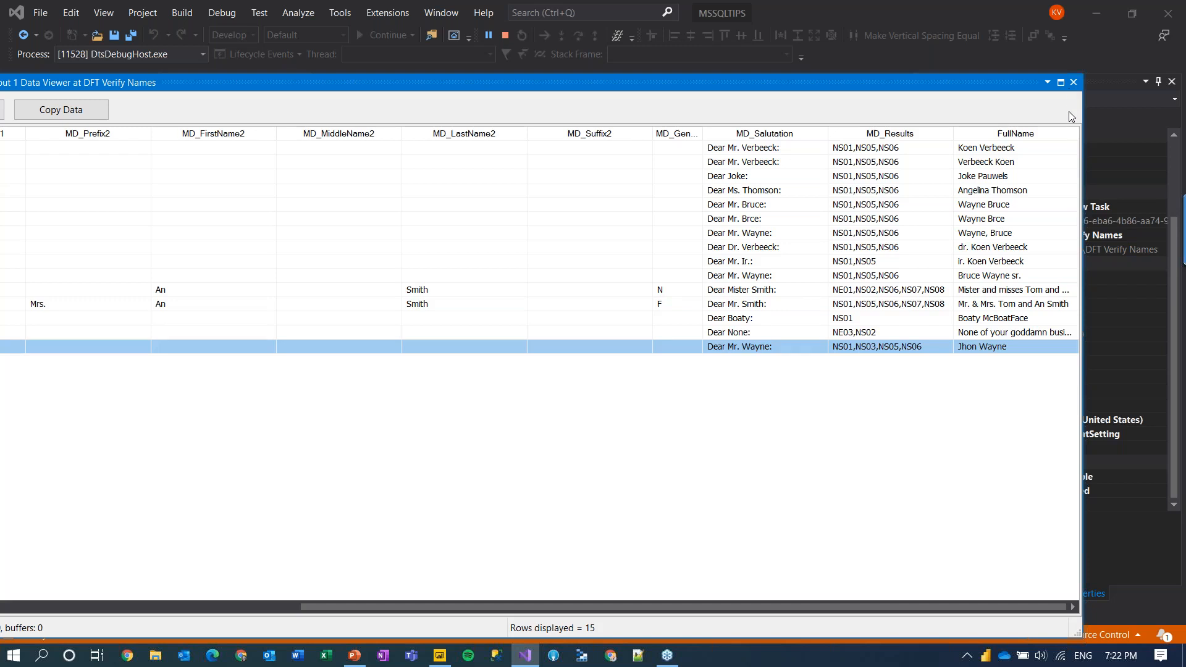
{"action": "left_click", "coordinate": [1073, 82]}
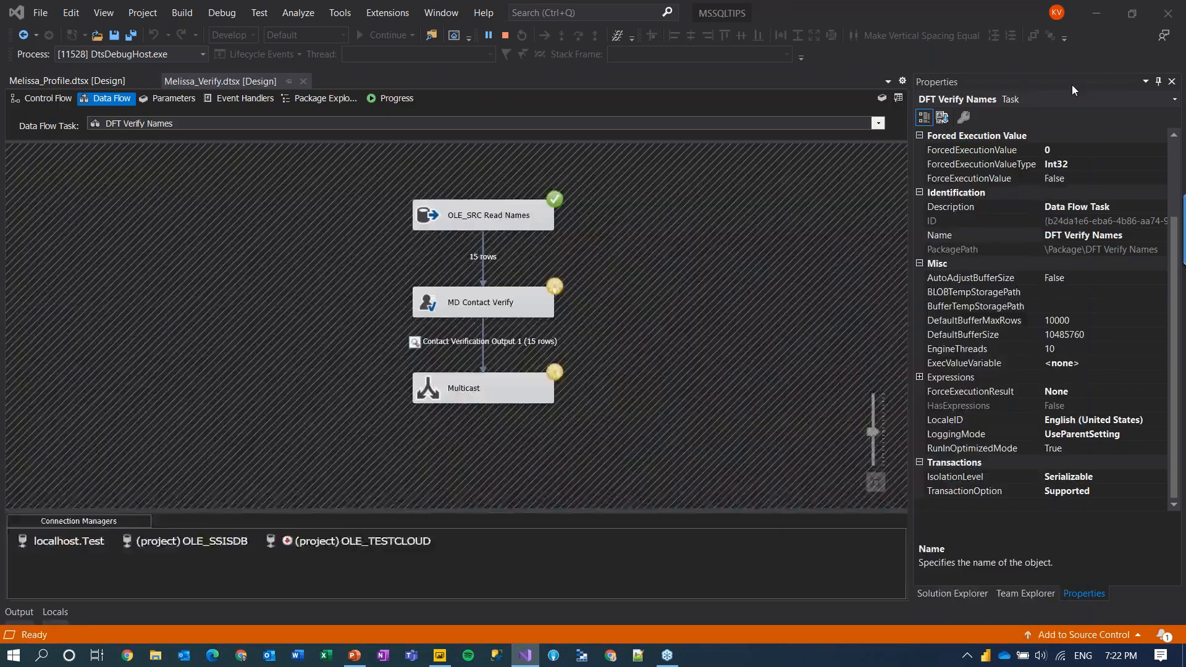
{"action": "left_click", "coordinate": [505, 36]}
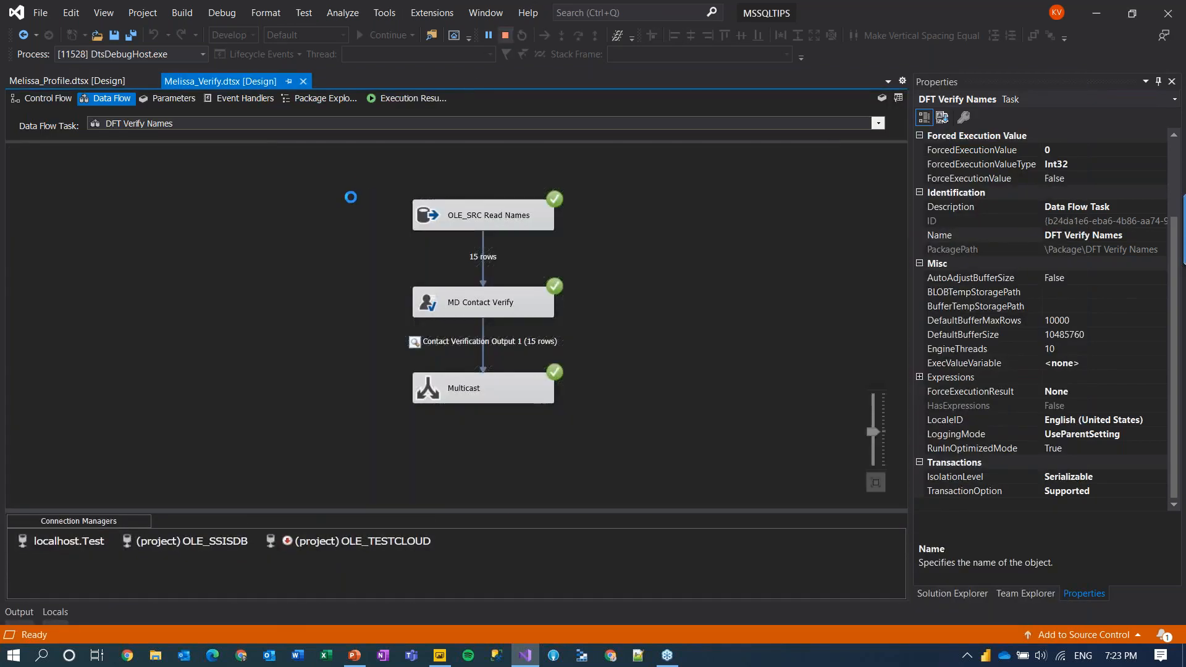
{"action": "left_click", "coordinate": [391, 107]}
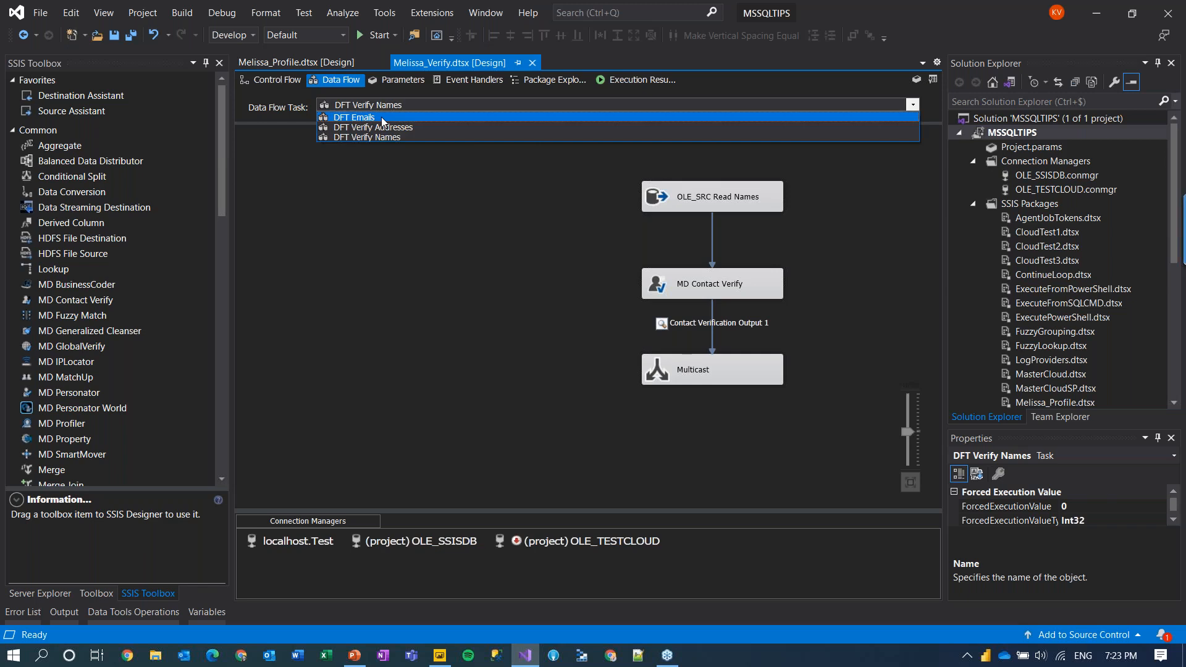
{"action": "left_click", "coordinate": [382, 118]}
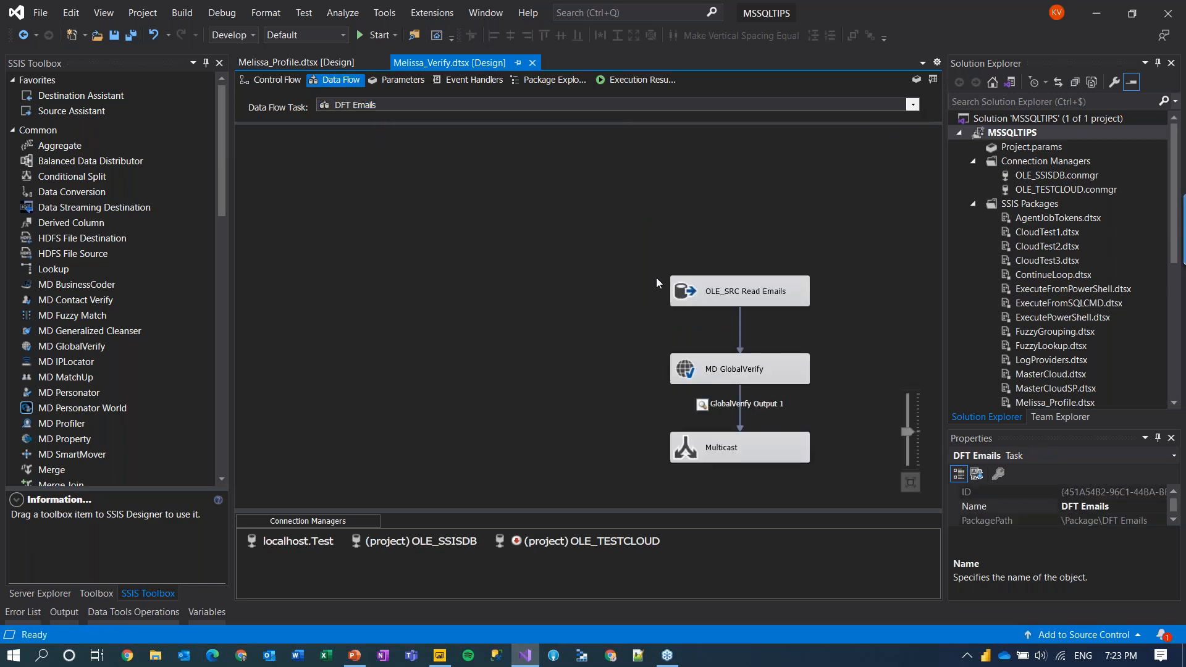
{"action": "double_click", "coordinate": [698, 288]}
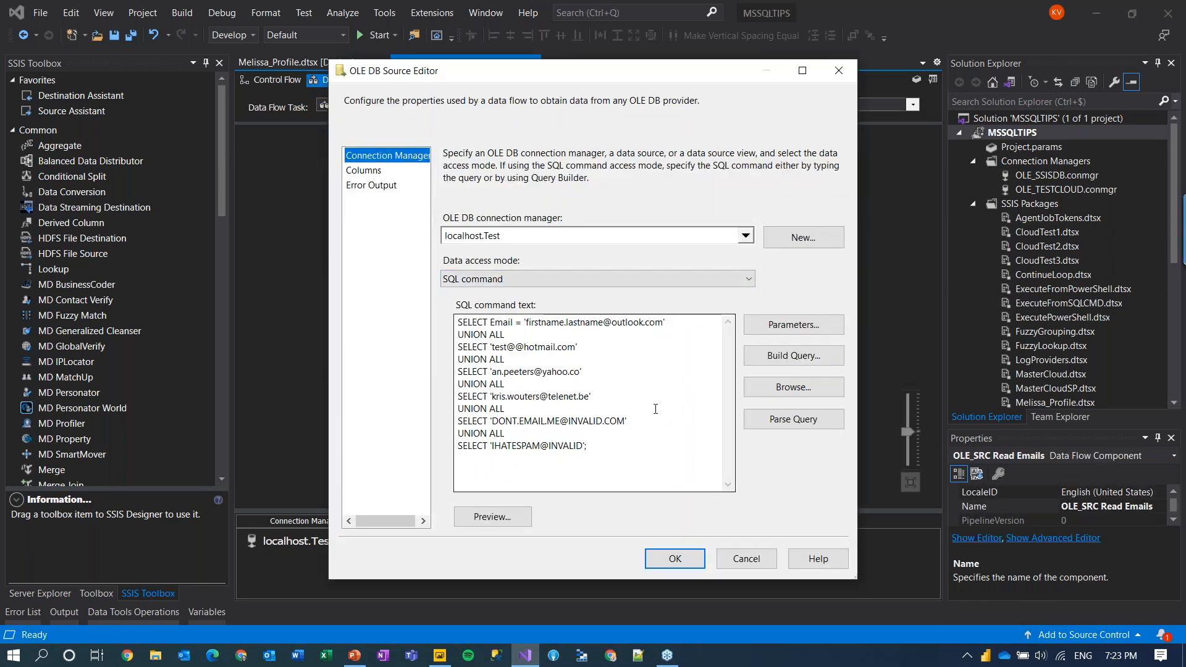
{"action": "left_click", "coordinate": [528, 519]}
{"action": "left_click_drag", "start_coordinate": [490, 211], "coordinate": [660, 209]}
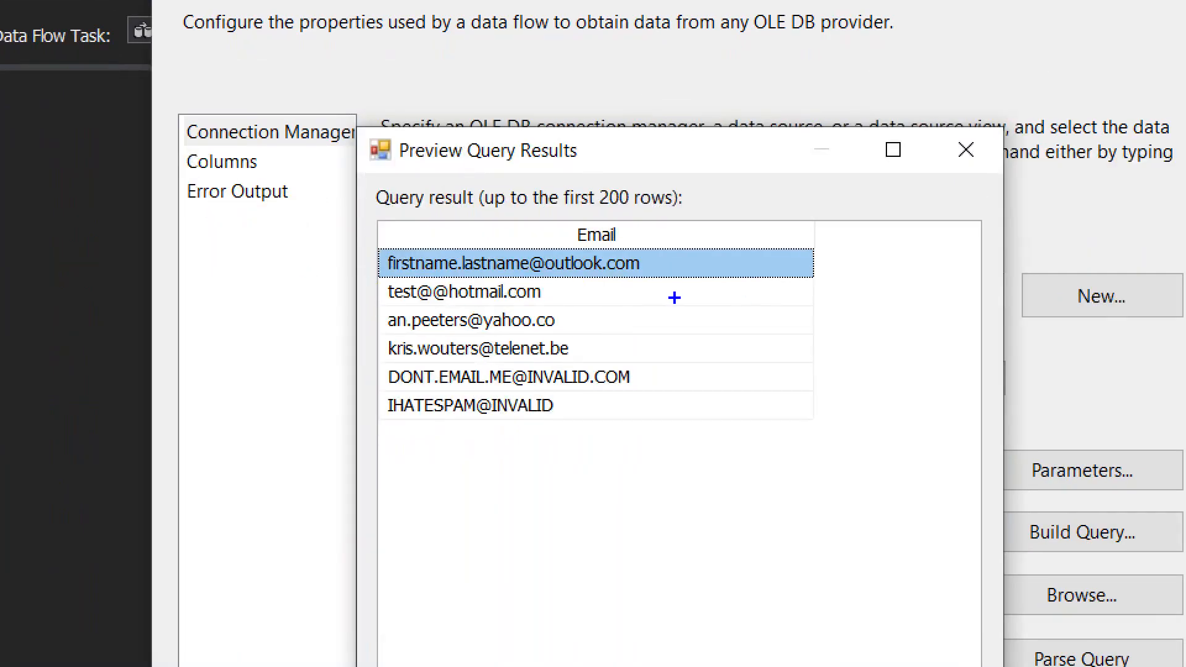
{"action": "left_click_drag", "start_coordinate": [408, 305], "coordinate": [450, 279]}
{"action": "left_click_drag", "start_coordinate": [548, 335], "coordinate": [578, 307]}
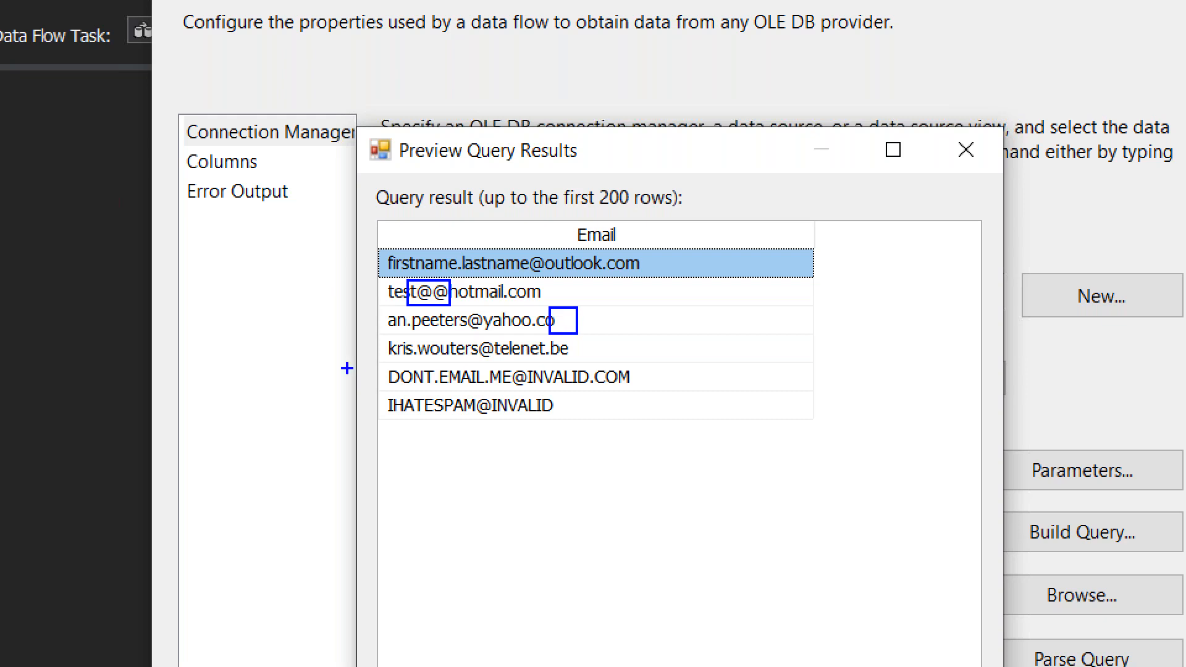
{"action": "left_click_drag", "start_coordinate": [357, 365], "coordinate": [602, 332]}
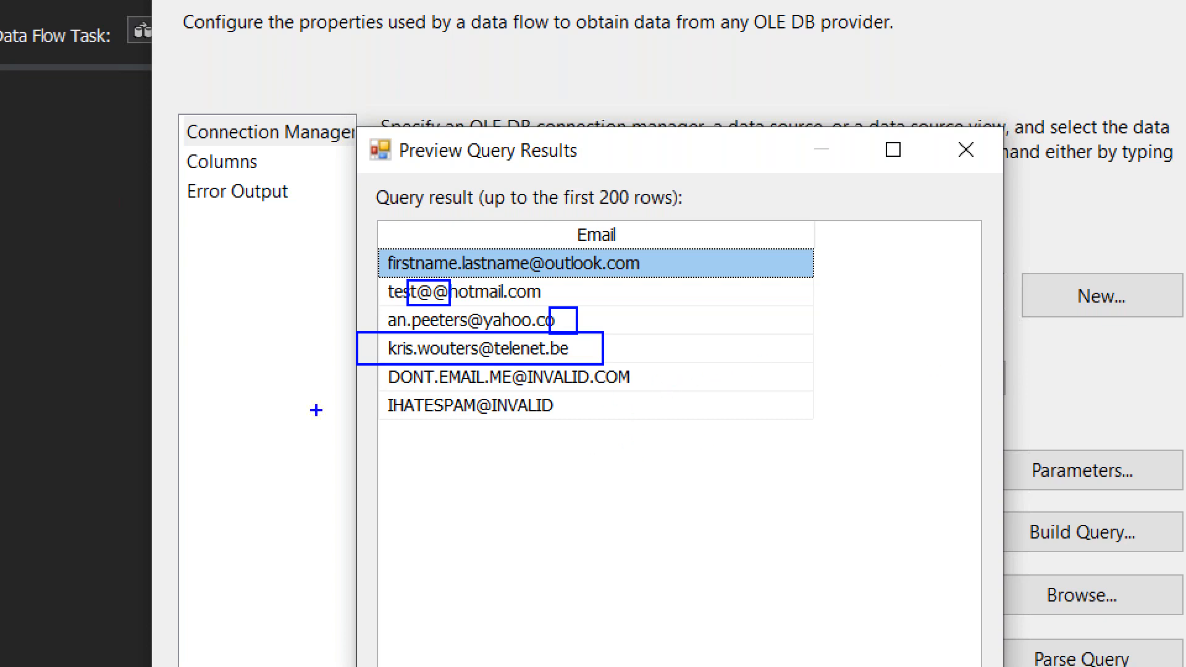
{"action": "left_click_drag", "start_coordinate": [362, 429], "coordinate": [581, 391]}
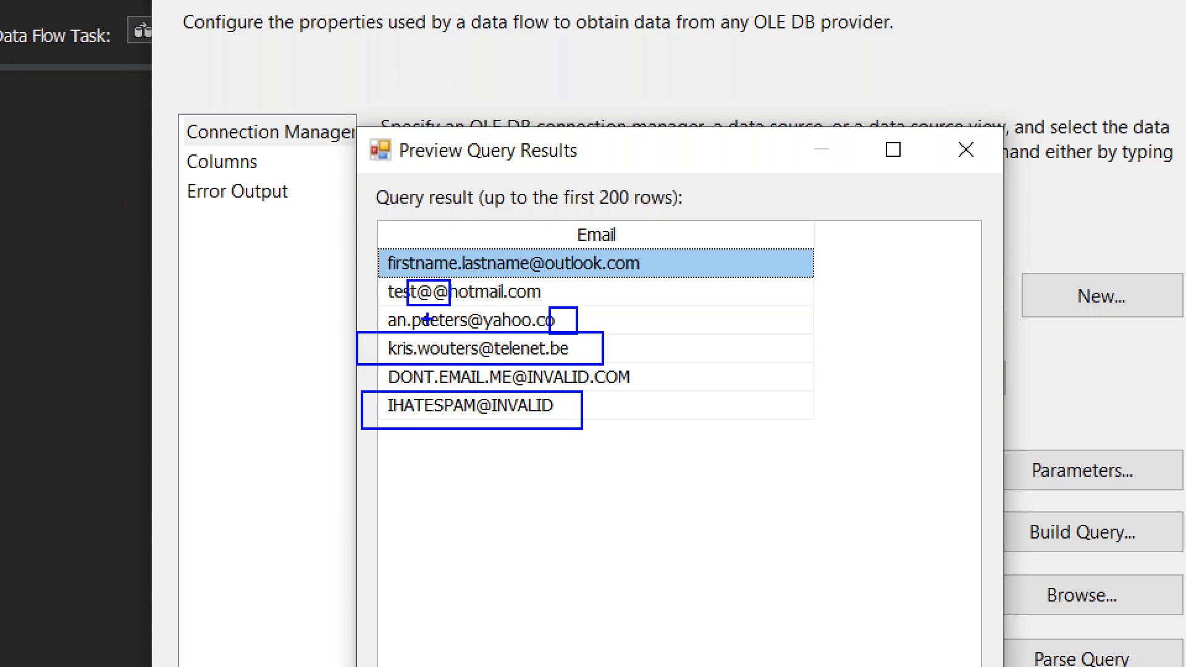
{"action": "key", "text": "Escape"}
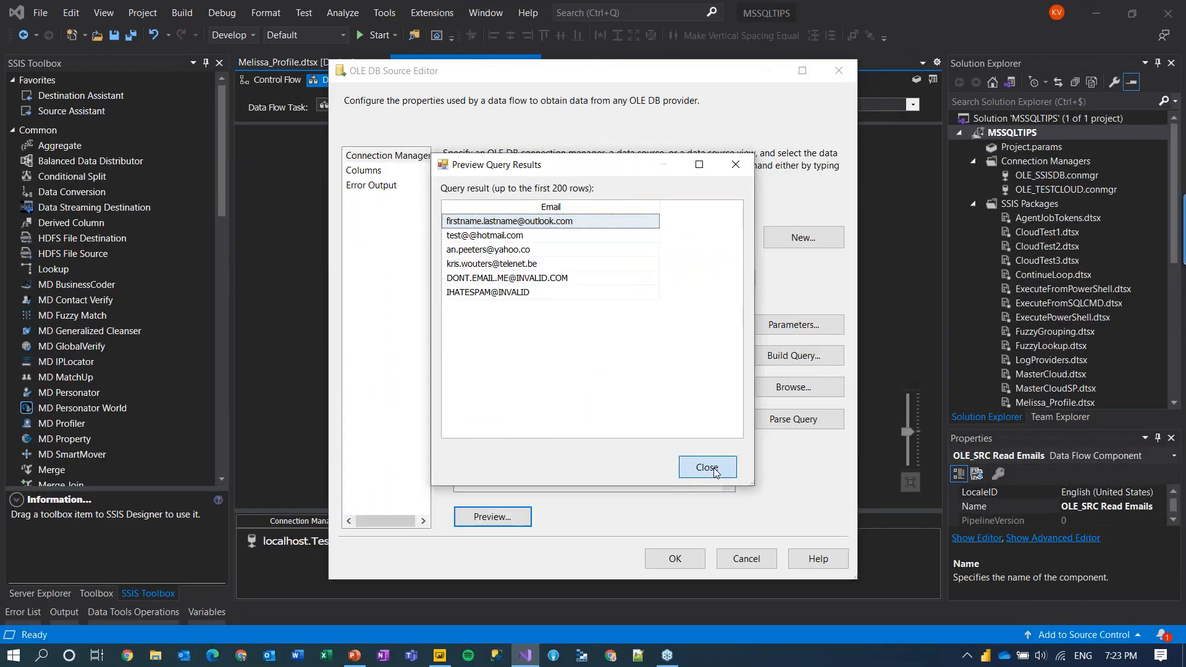
{"action": "left_click", "coordinate": [711, 470]}
{"action": "left_click", "coordinate": [729, 555]}
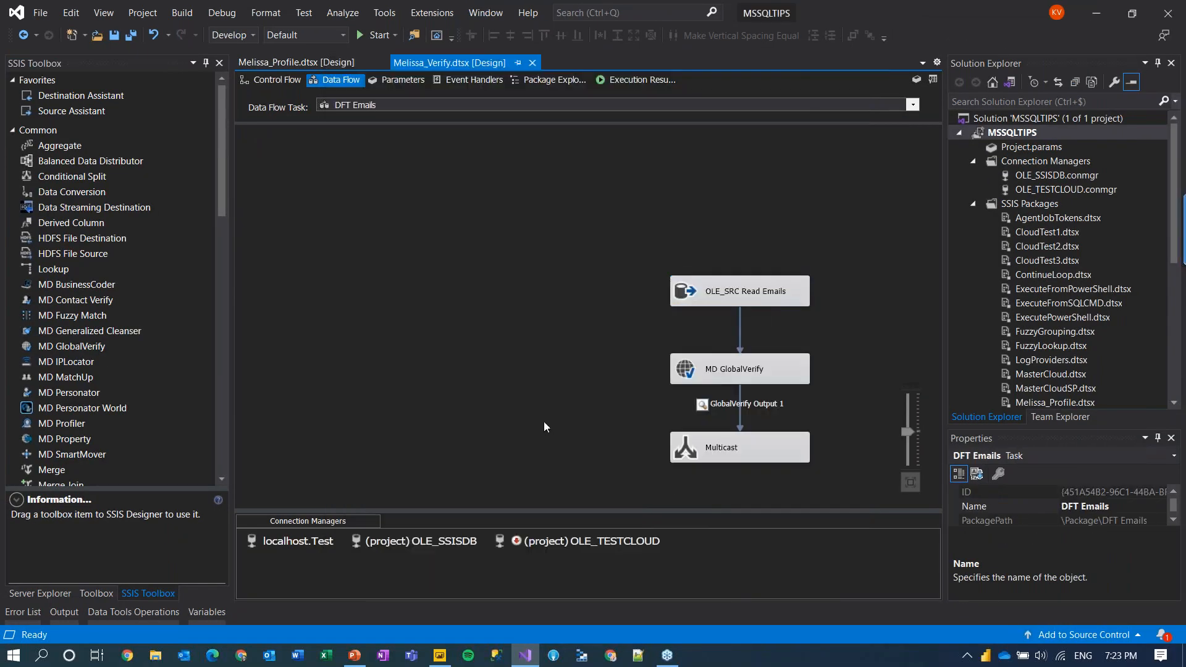
{"action": "double_click", "coordinate": [709, 373]}
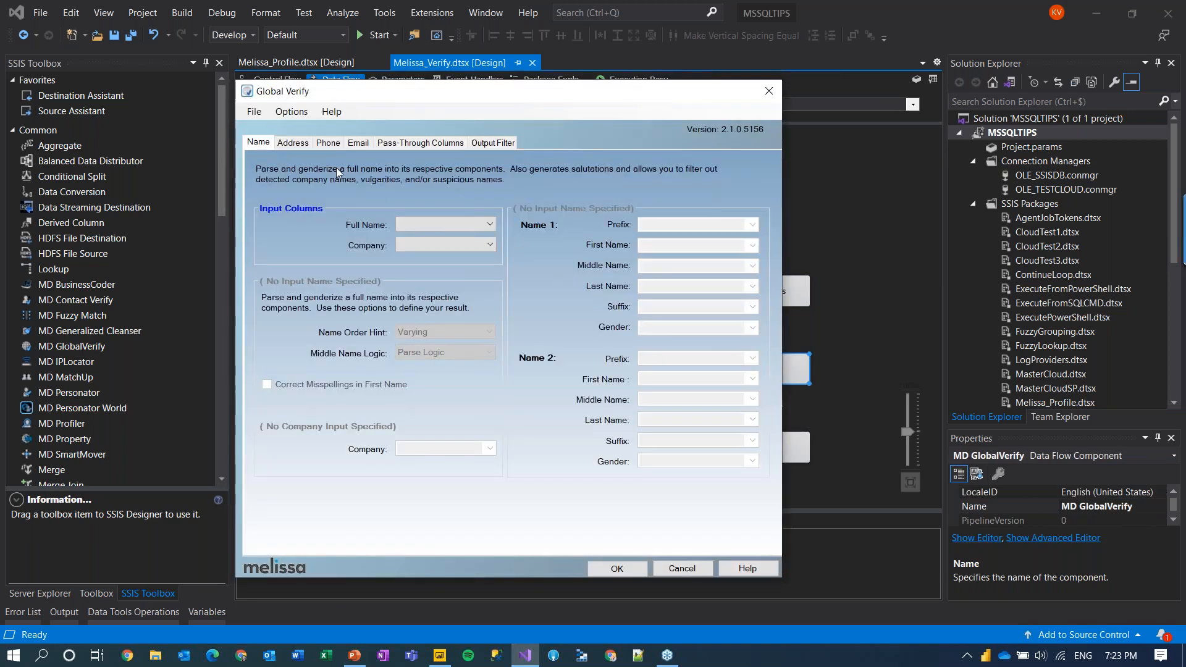
{"action": "left_click", "coordinate": [353, 144]}
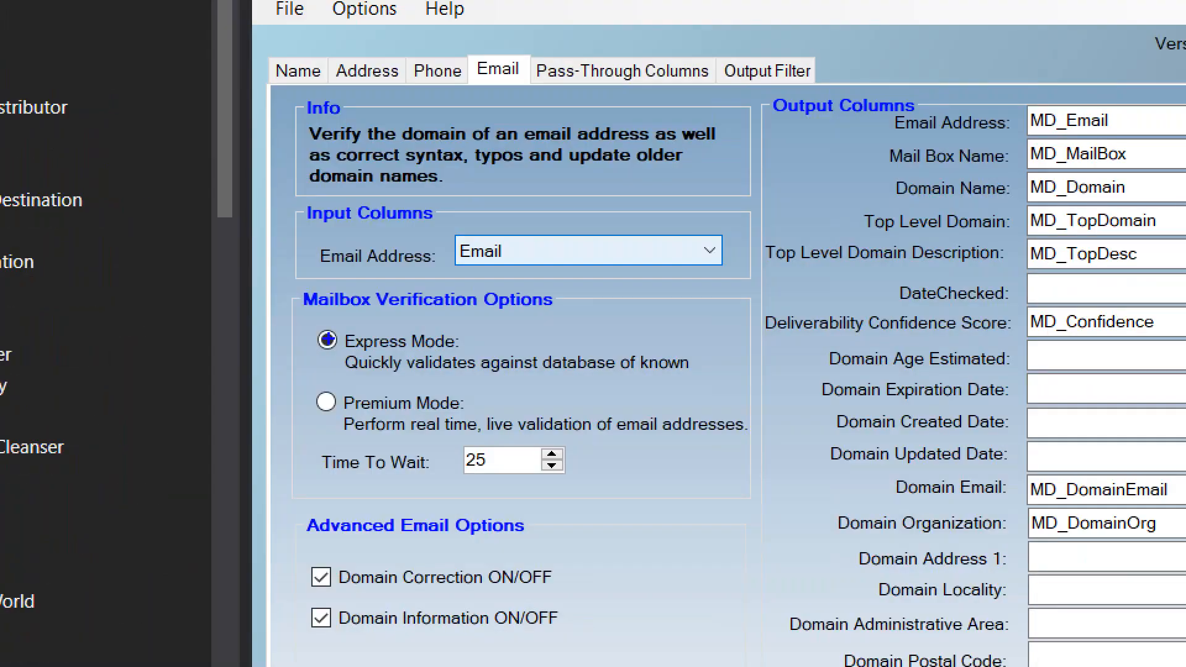
{"action": "mouse_move", "coordinate": [299, 318]}
{"action": "left_mouse_down"}
{"action": "mouse_move", "coordinate": [506, 413]}
{"action": "mouse_move", "coordinate": [729, 460]}
{"action": "mouse_move", "coordinate": [757, 451]}
{"action": "left_mouse_up"}
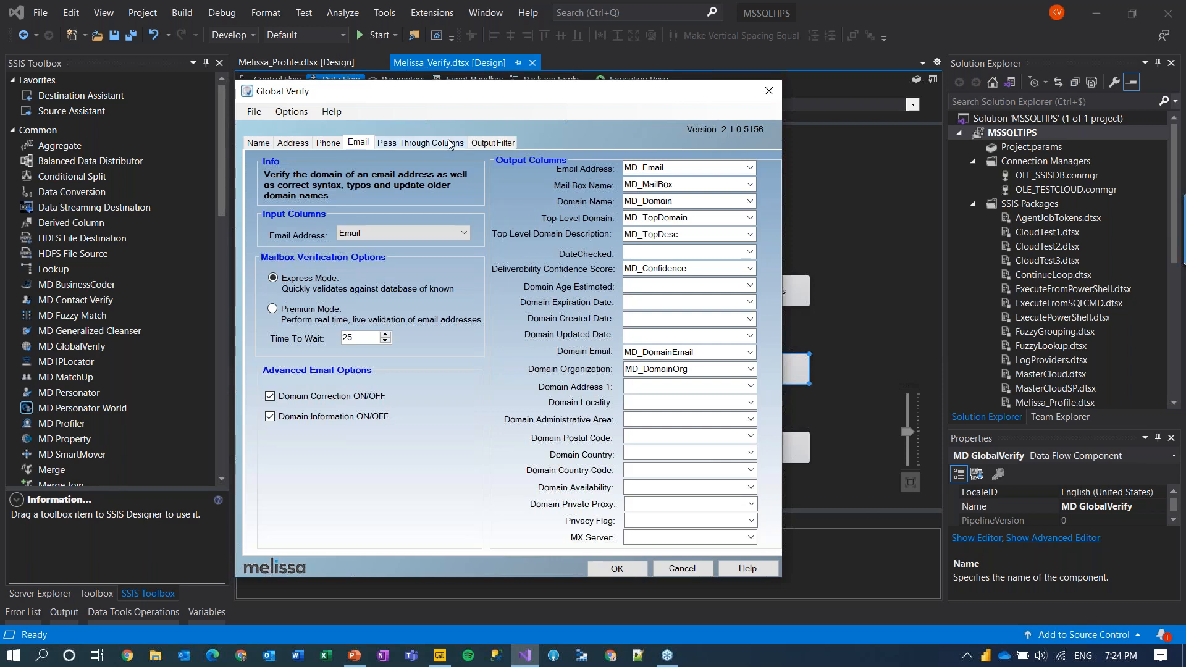
{"action": "left_click", "coordinate": [420, 142]}
{"action": "left_click", "coordinate": [492, 143]}
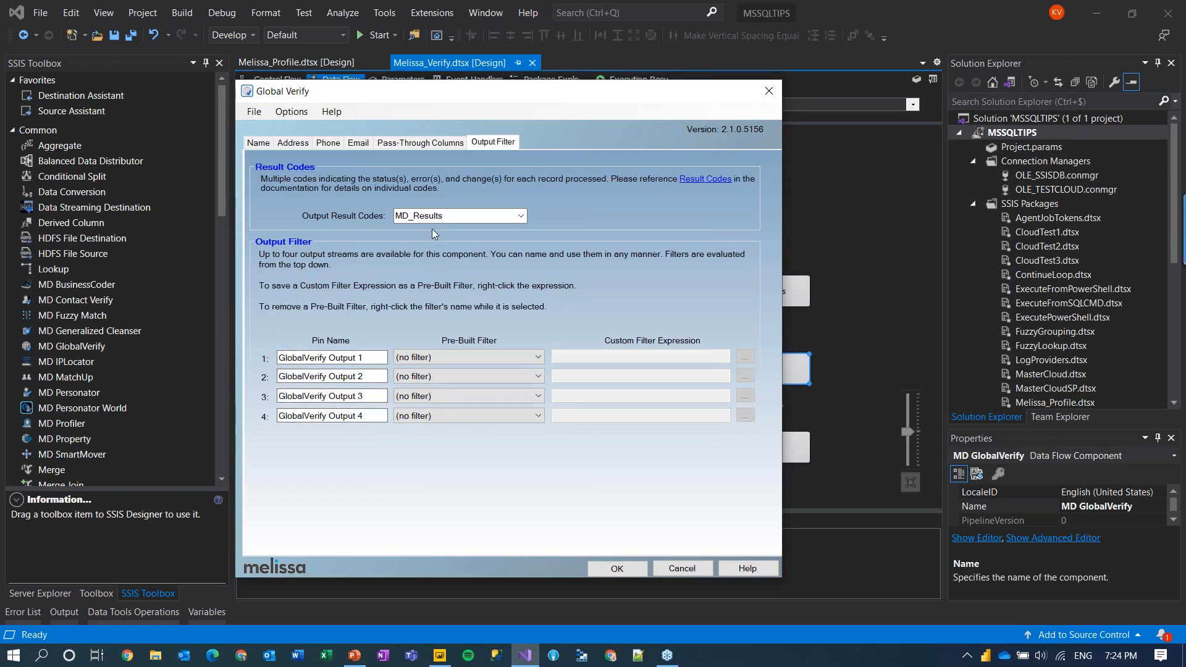
{"action": "left_click", "coordinate": [682, 568]}
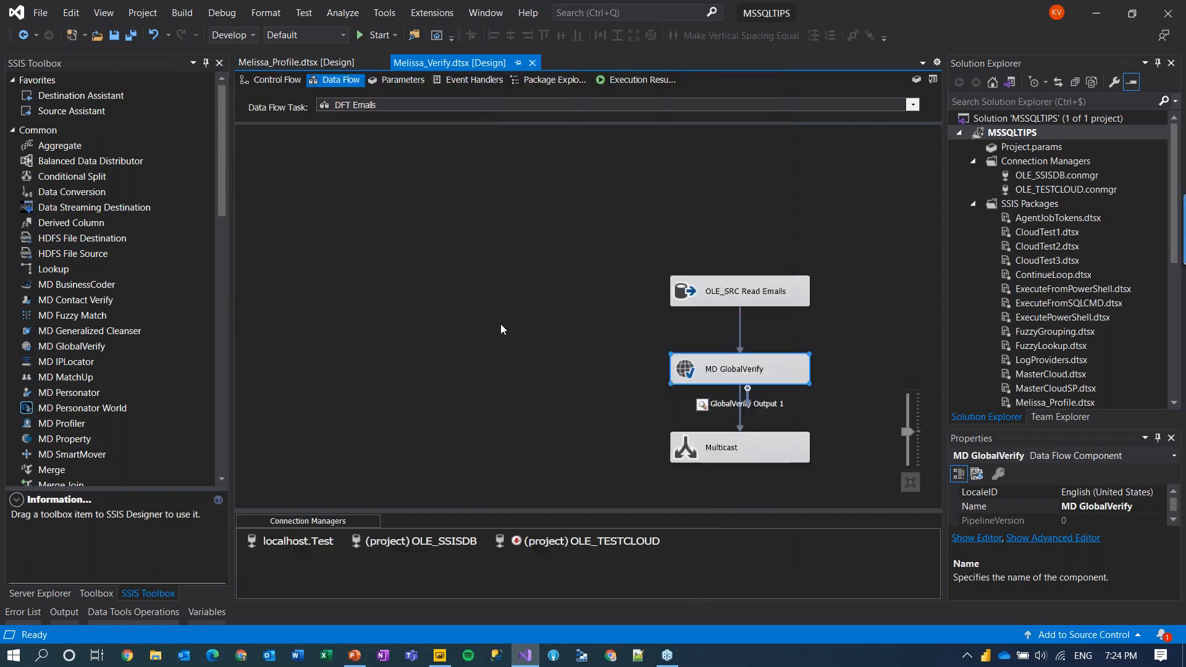
Step: Execute the DFT Emails data flow task
{"action": "left_click", "coordinate": [550, 268]}
{"action": "right_click", "coordinate": [447, 217]}
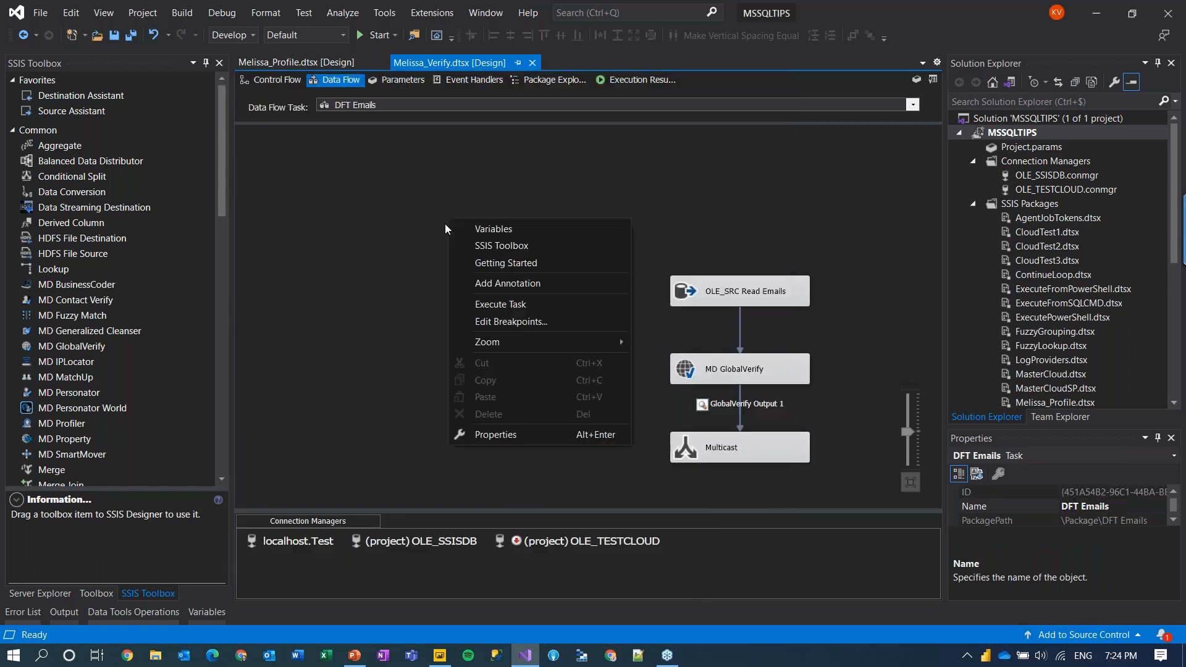
{"action": "left_click", "coordinate": [501, 309]}
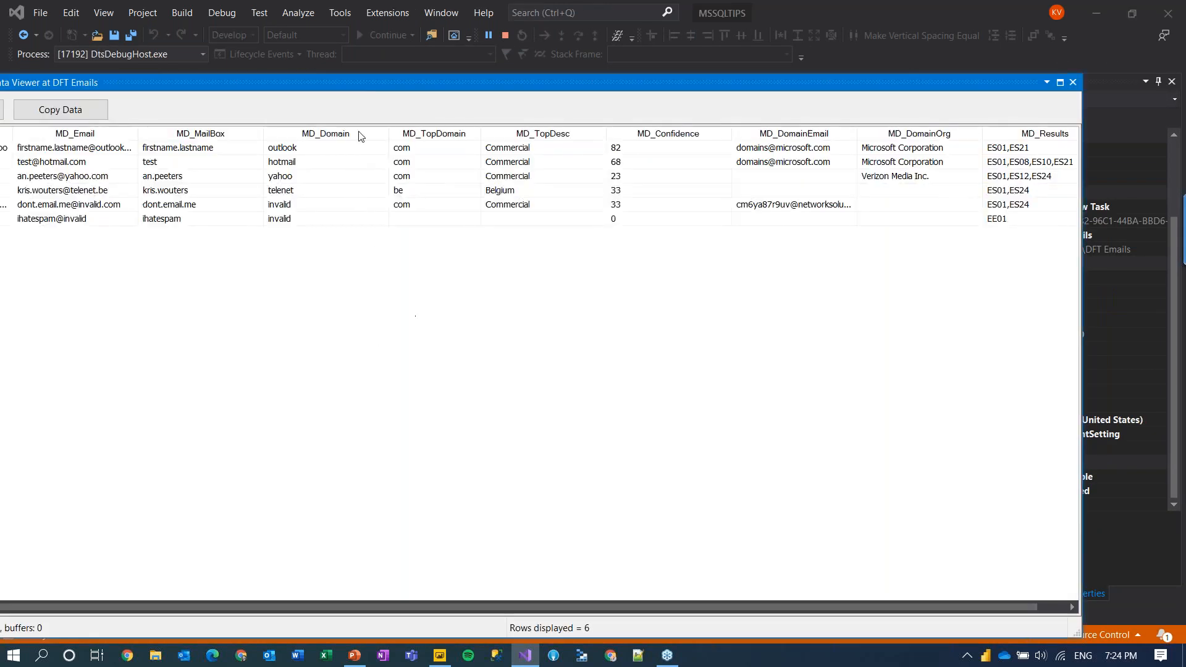
Step: Inspect the six verified emails and their confidence scores 82, 68 and 0 in the maximized viewer
{"action": "left_click_drag", "start_coordinate": [378, 87], "coordinate": [506, 3]}
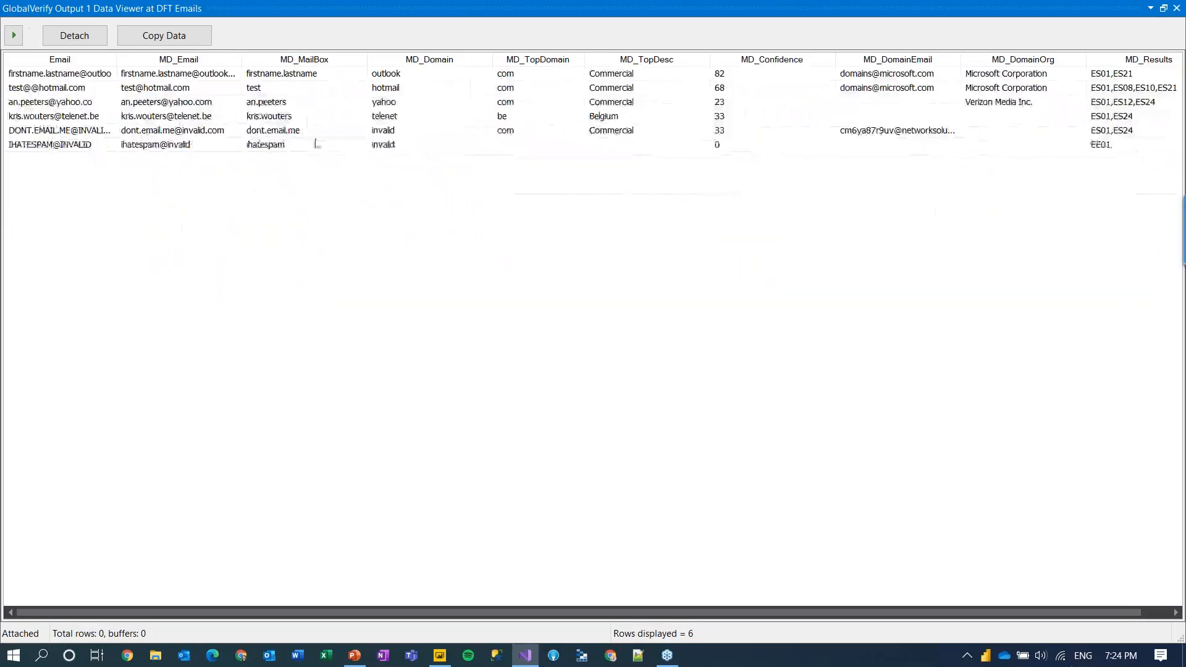
{"action": "left_click", "coordinate": [480, 118]}
{"action": "left_click_drag", "start_coordinate": [245, 60], "coordinate": [282, 58]}
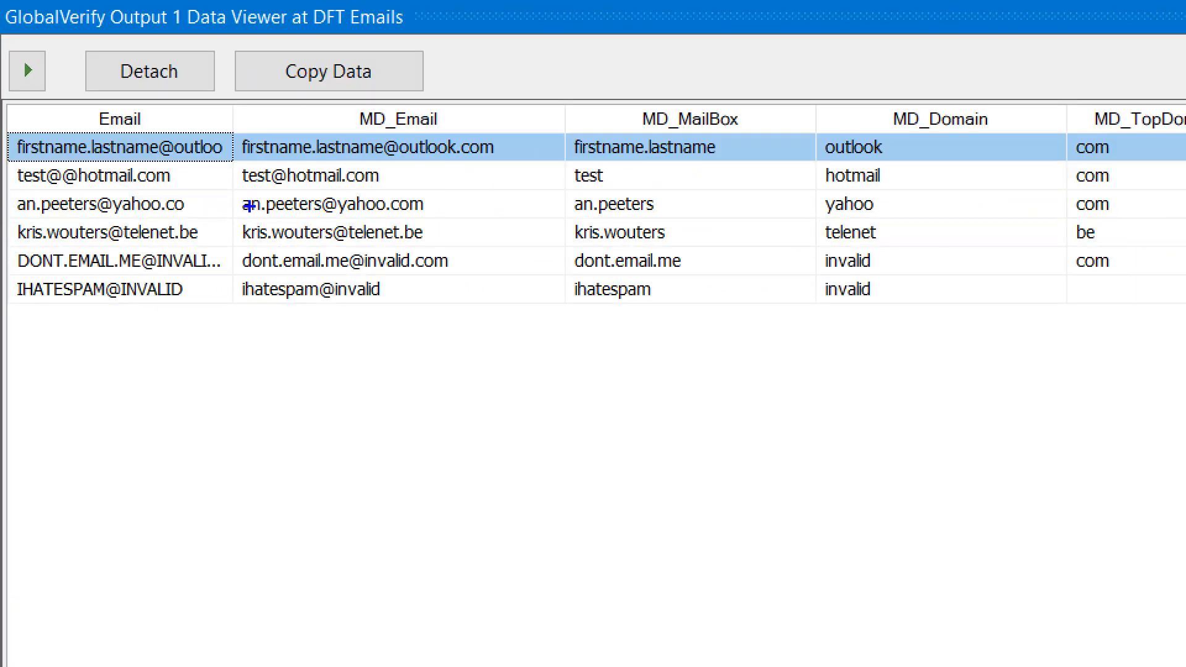
{"action": "left_click_drag", "start_coordinate": [266, 196], "coordinate": [290, 163]}
{"action": "left_click_drag", "start_coordinate": [400, 215], "coordinate": [435, 192]}
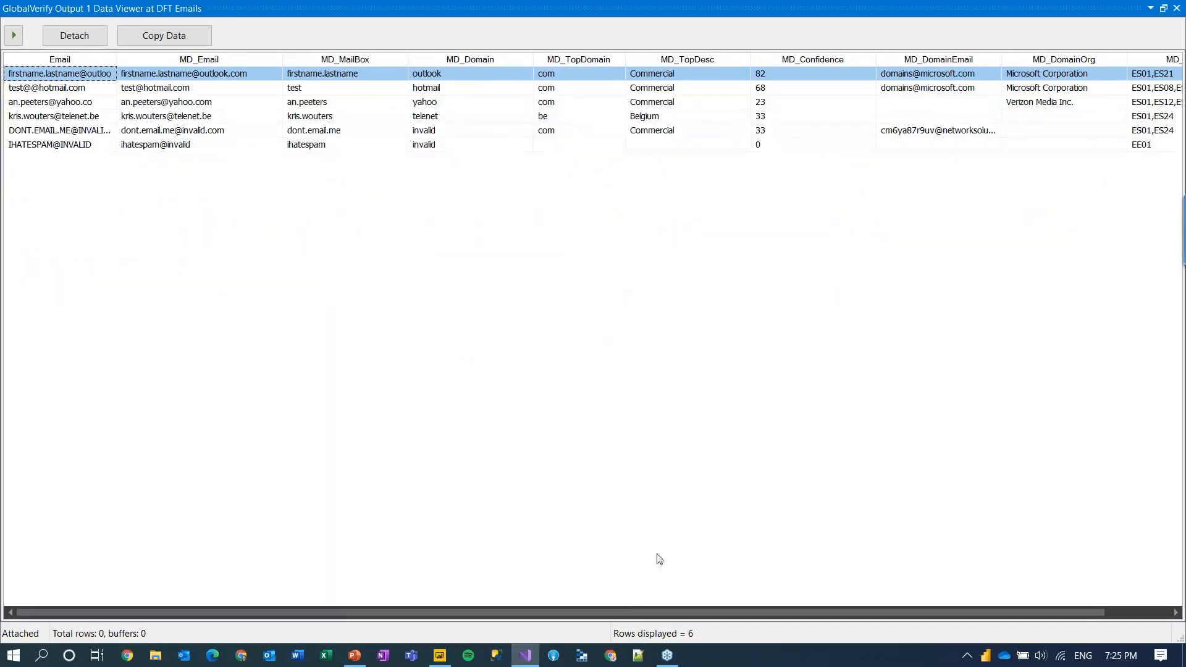
{"action": "left_click_drag", "start_coordinate": [643, 610], "coordinate": [707, 610]}
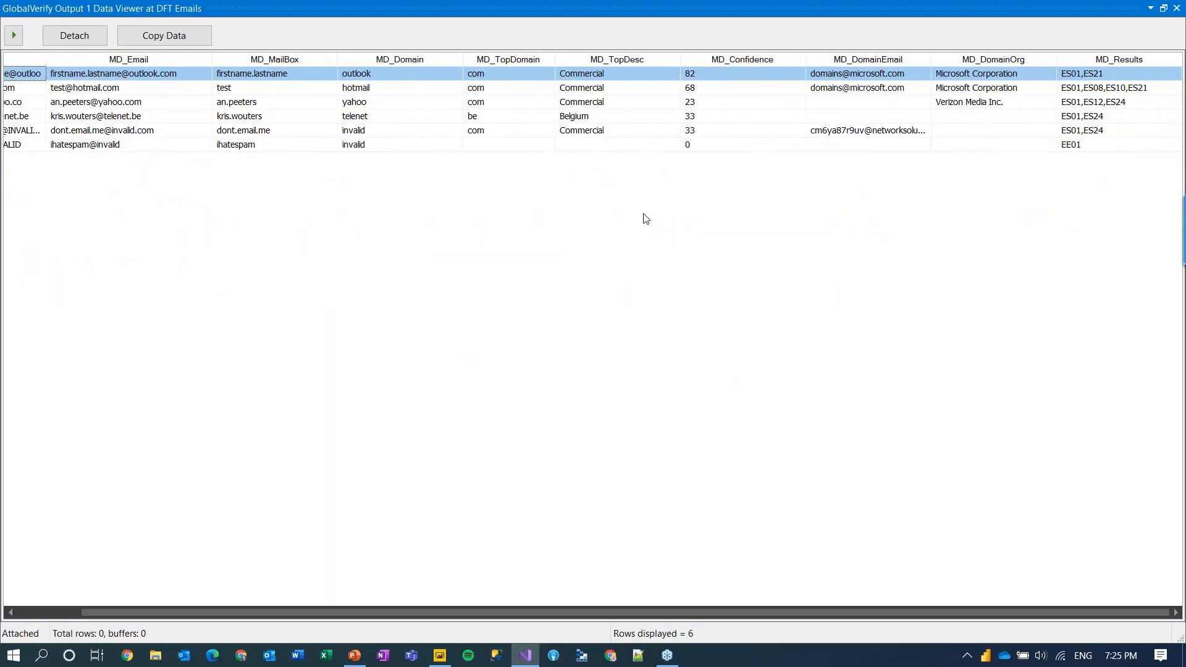
{"action": "left_click", "coordinate": [582, 121]}
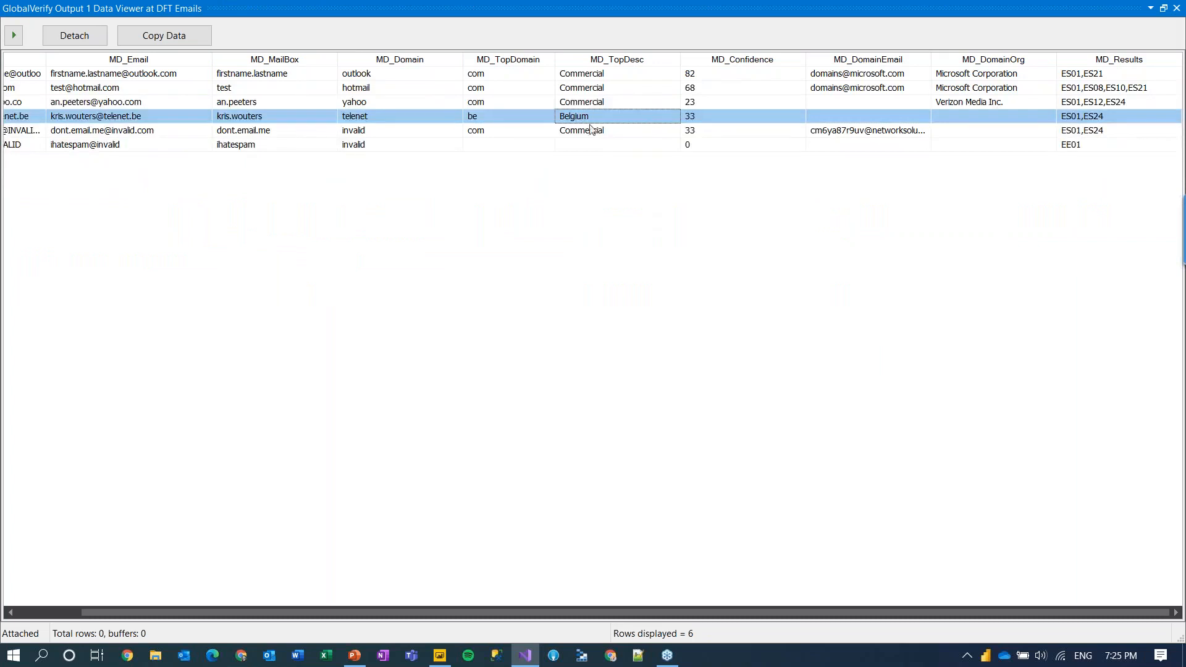
{"action": "left_click", "coordinate": [702, 102]}
{"action": "left_click", "coordinate": [701, 88]}
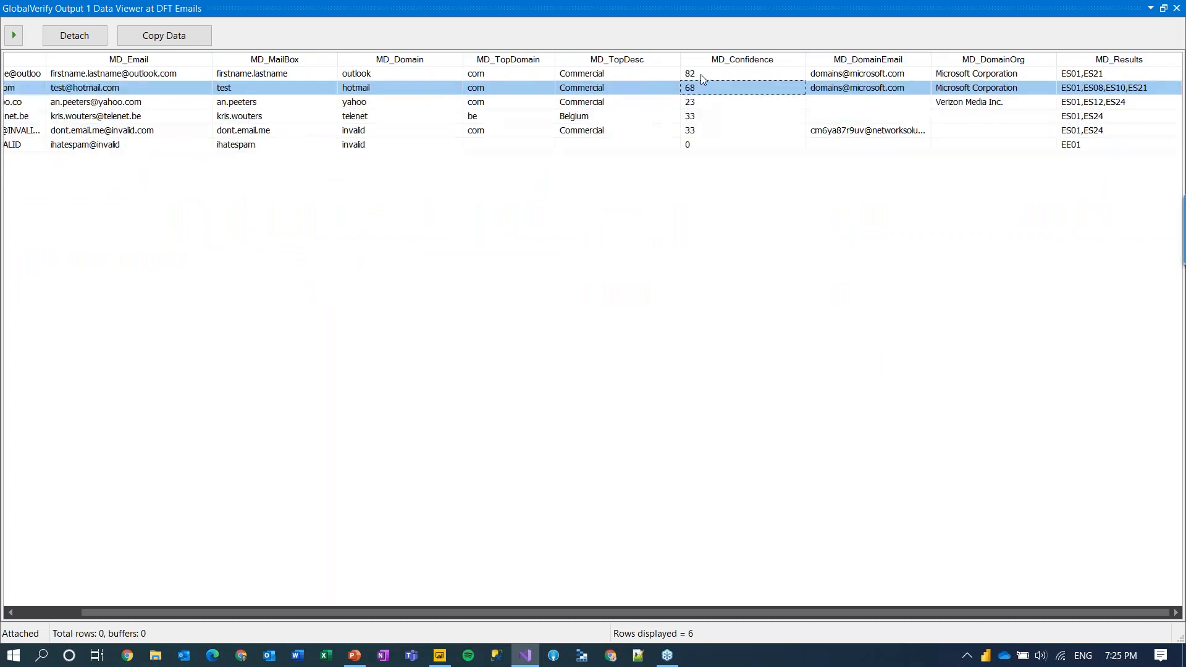
{"action": "left_click", "coordinate": [701, 74]}
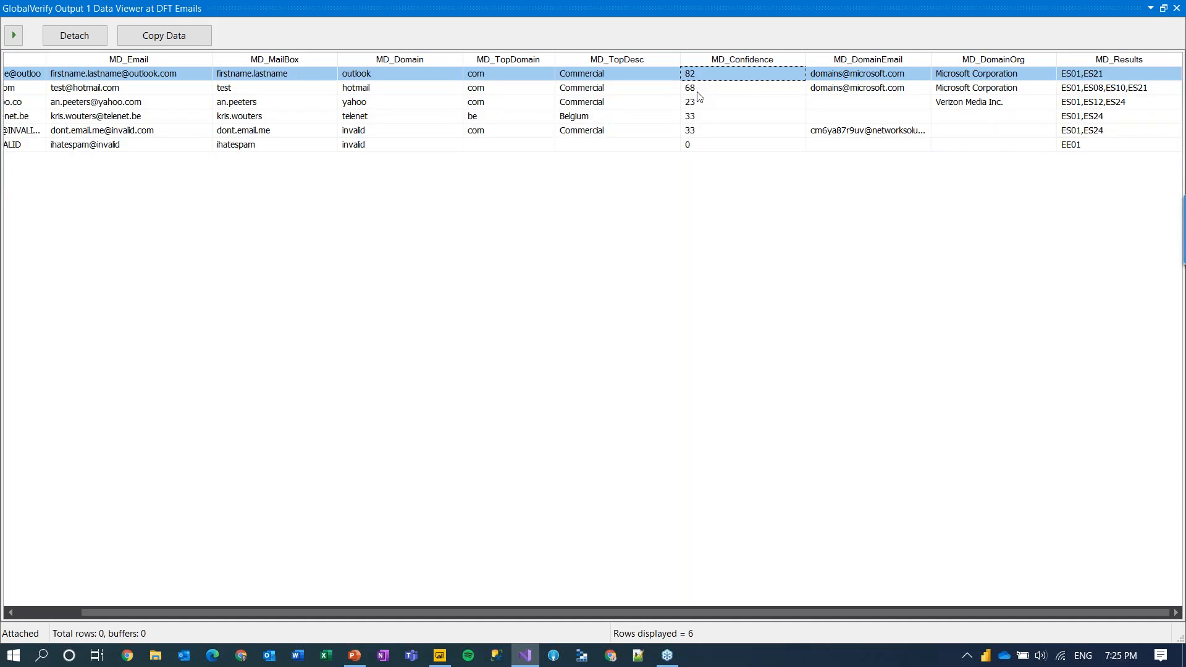
{"action": "left_click", "coordinate": [698, 93]}
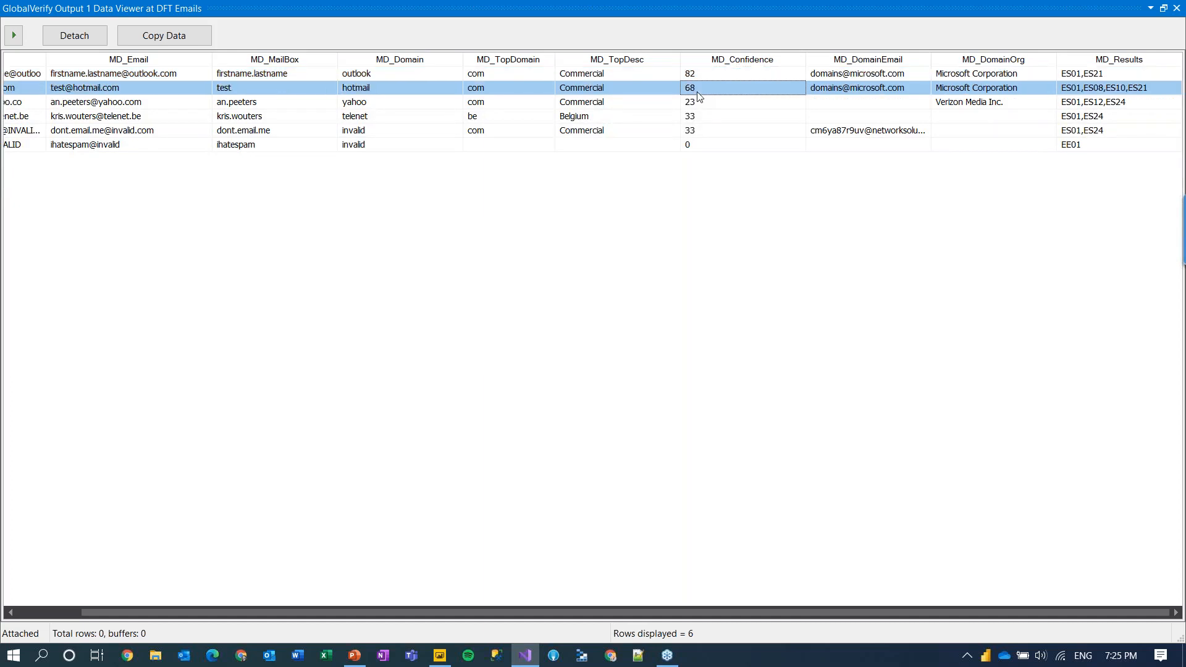
{"action": "left_click", "coordinate": [699, 145]}
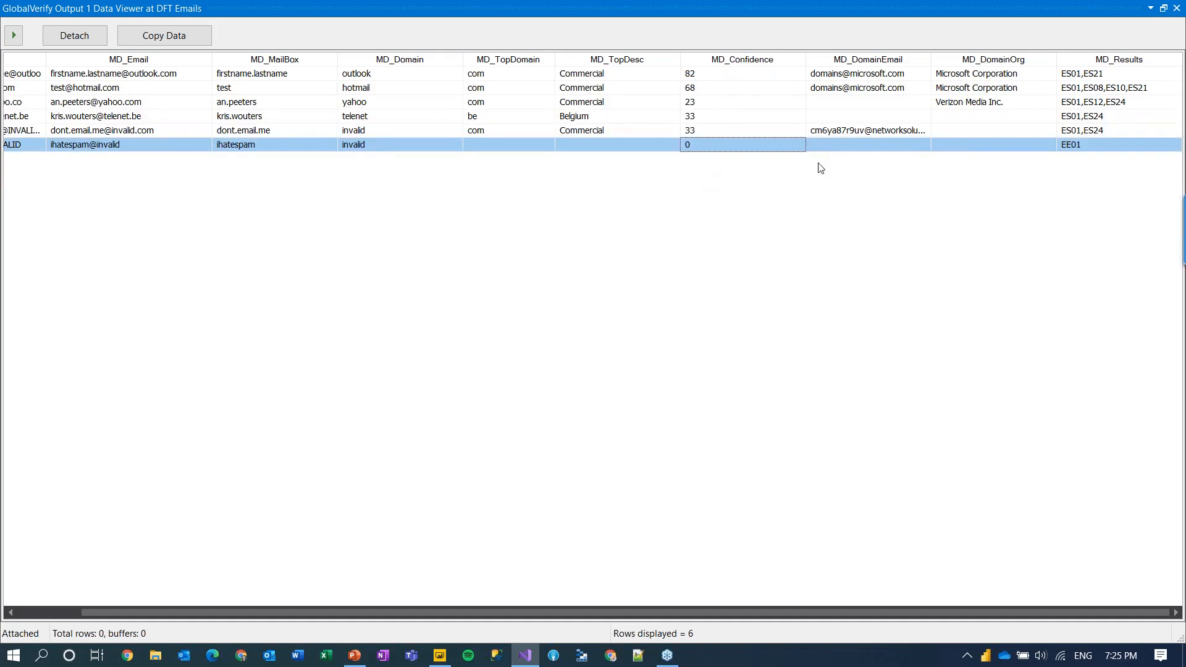
{"action": "left_click", "coordinate": [857, 134]}
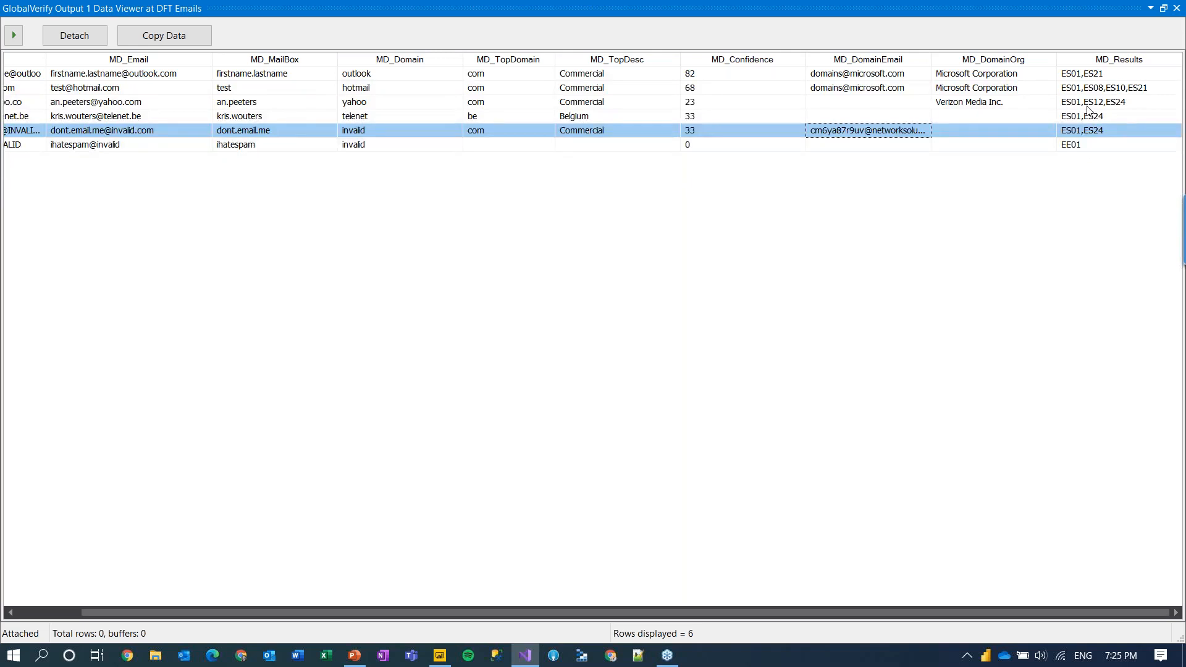
Step: Close the data viewer and stop debugging
{"action": "left_click_drag", "start_coordinate": [1086, 8], "coordinate": [1061, 64]}
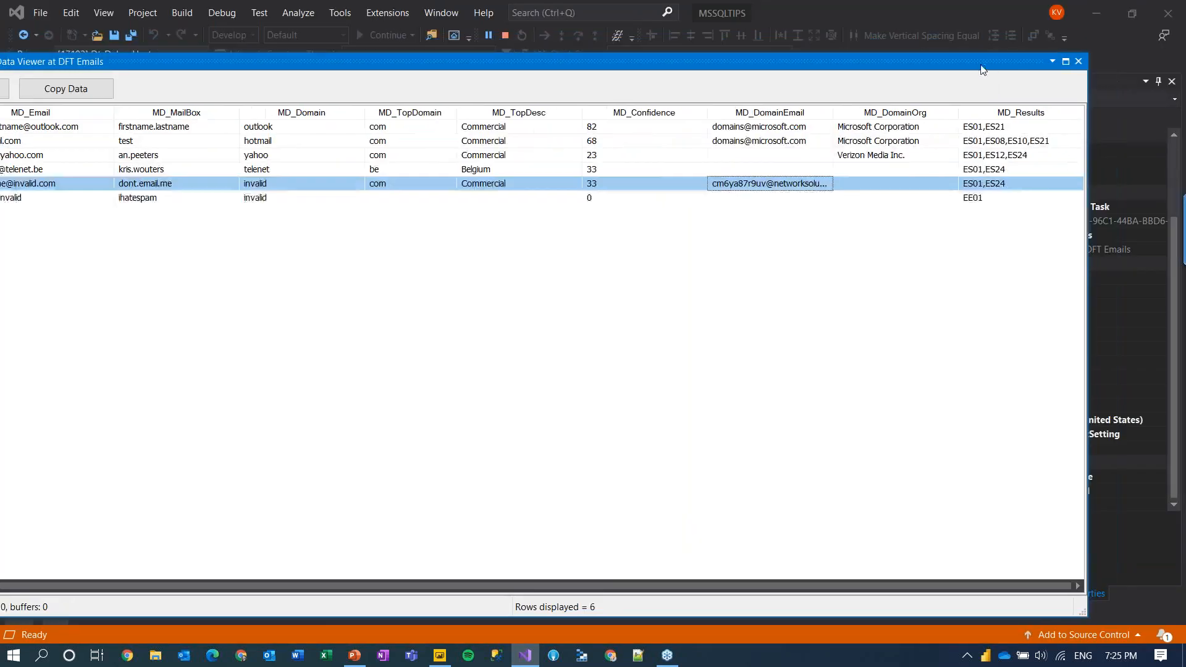
{"action": "left_click", "coordinate": [1078, 62]}
{"action": "left_click", "coordinate": [506, 37]}
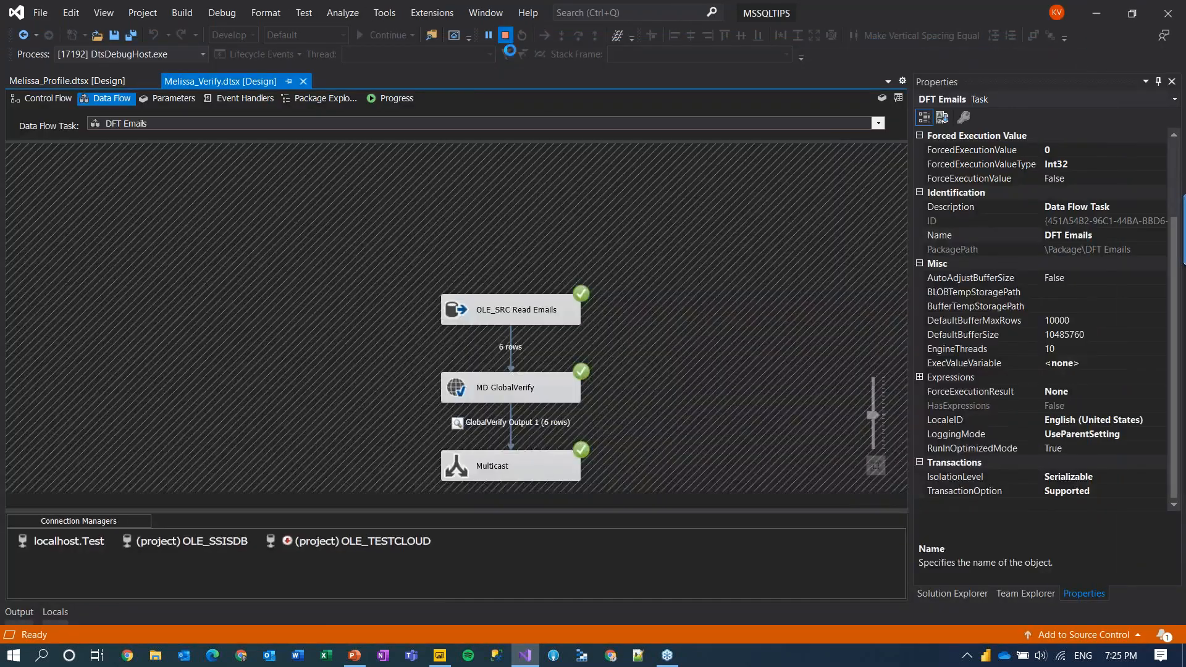
Step: Resume the PowerPoint slide show from DEMO and advance to the Verify Names slides
{"action": "left_click", "coordinate": [354, 656]}
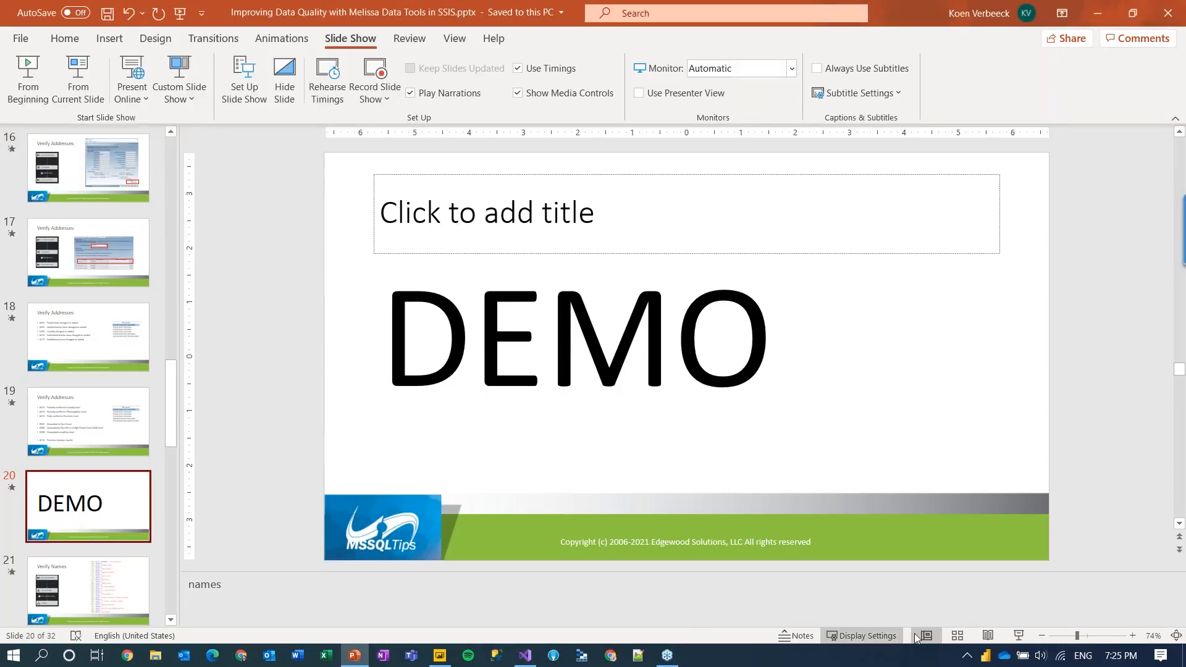
{"action": "left_click", "coordinate": [1018, 636]}
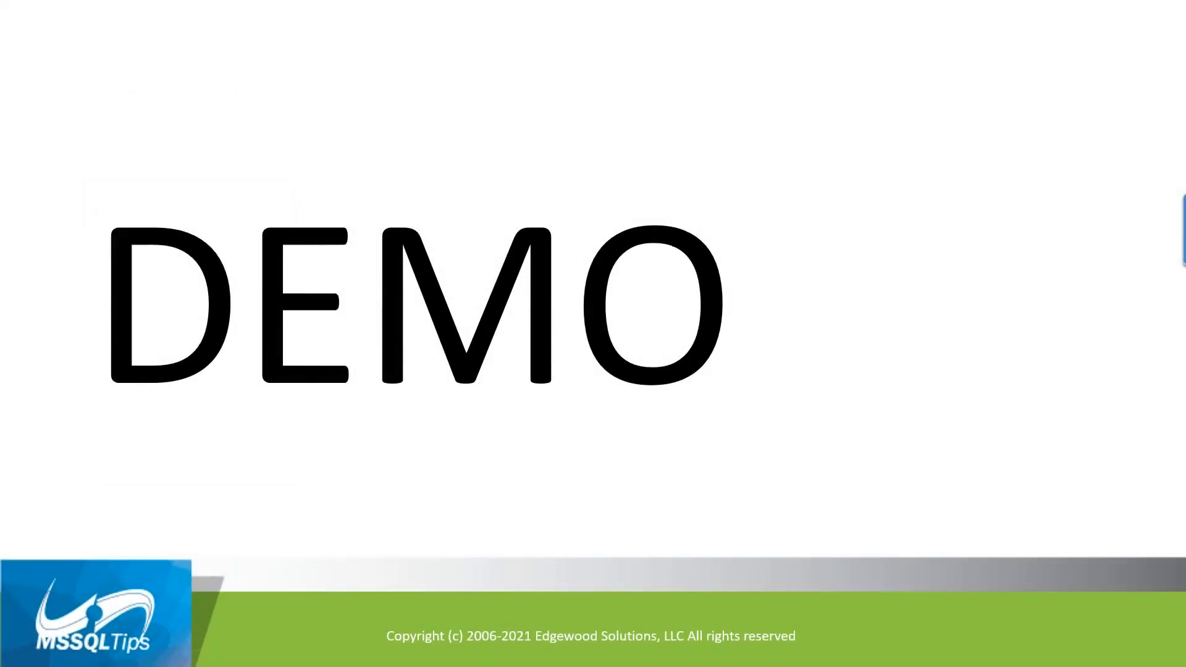
{"action": "key", "text": "Right"}
{"action": "key", "text": "Right"}
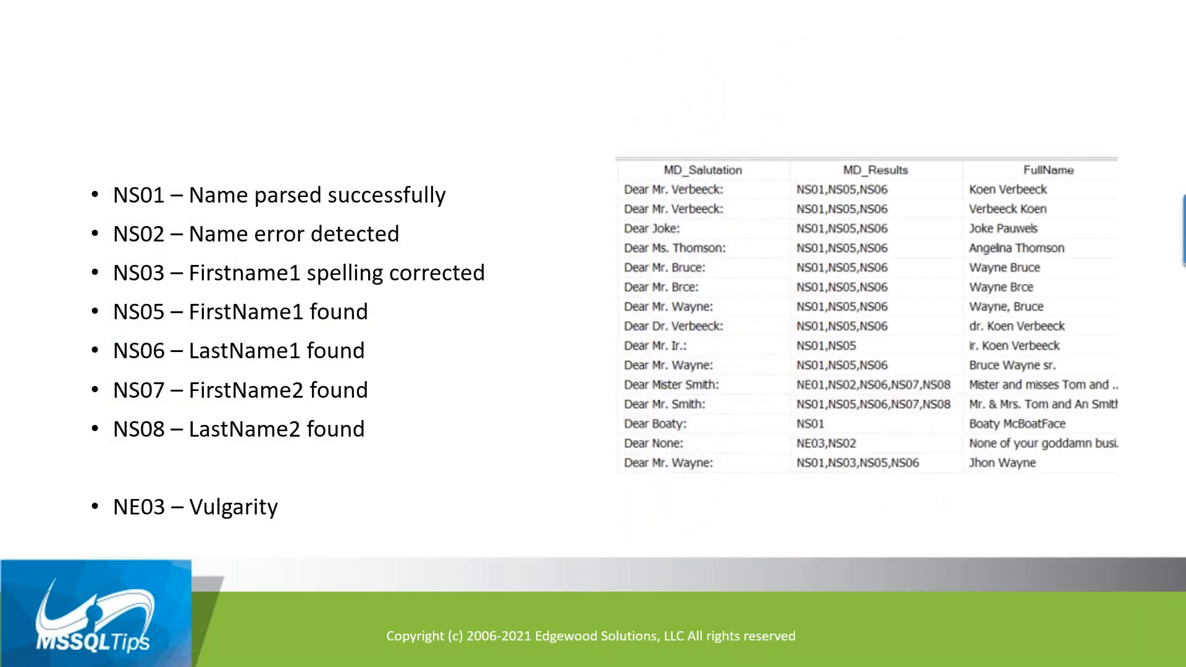